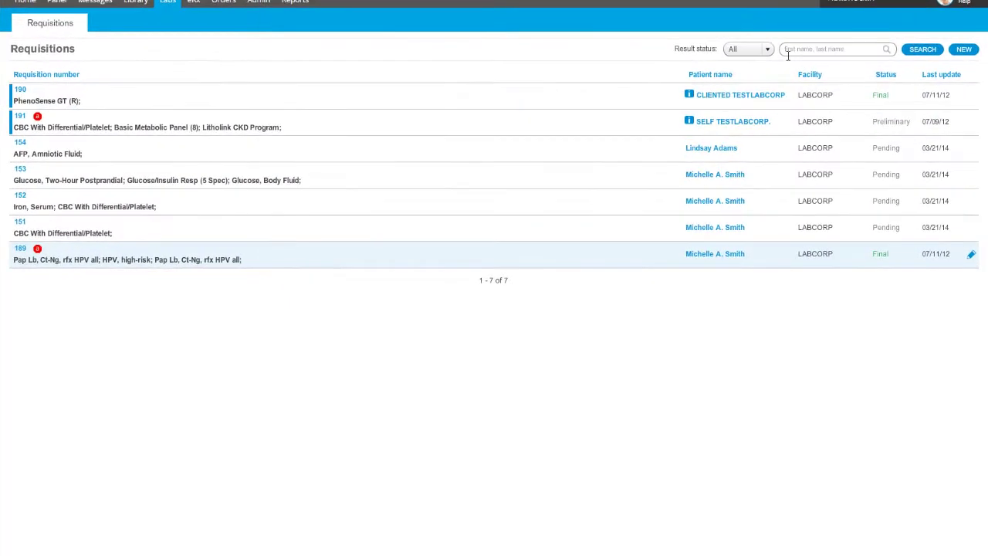
Step: Search the requisitions by the patient's first name
{"action": "left_click", "coordinate": [787, 50]}
{"action": "type", "text": "michelle"}
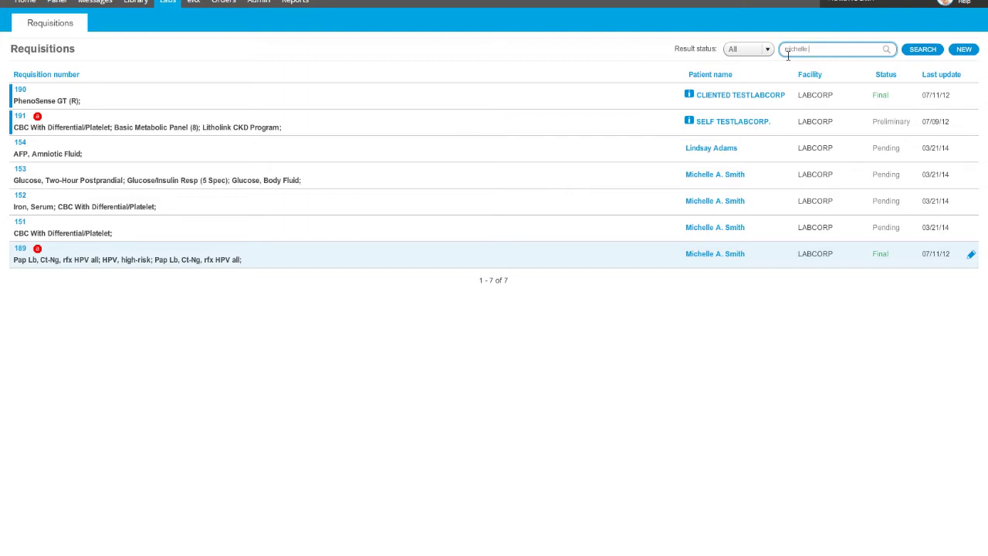
{"action": "key", "text": "Return"}
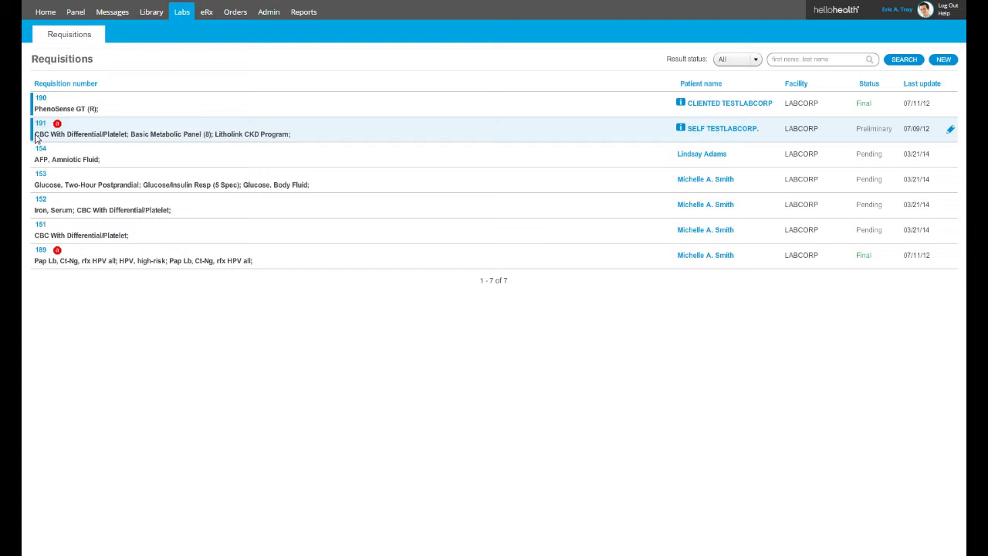
{"action": "left_click", "coordinate": [36, 137]}
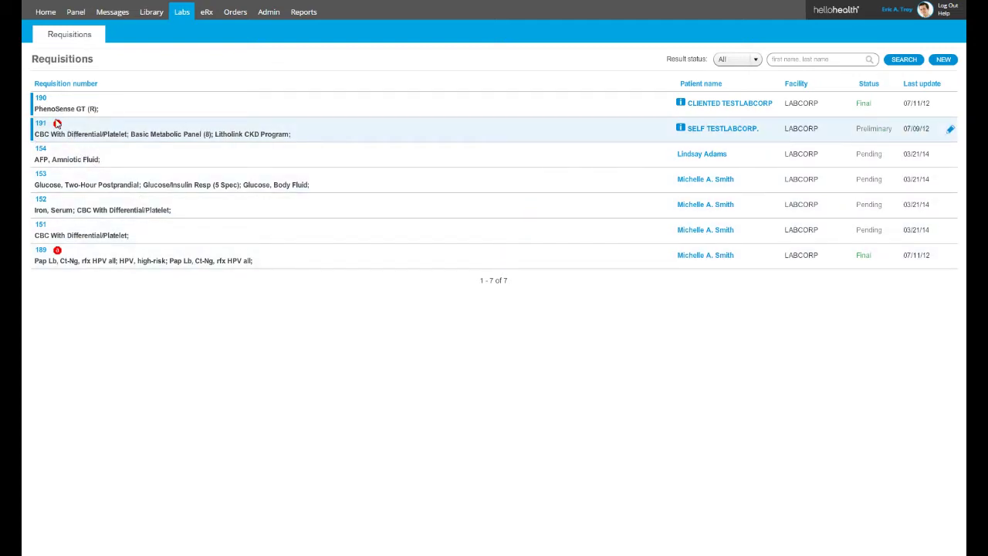
{"action": "mouse_move", "coordinate": [62, 128]}
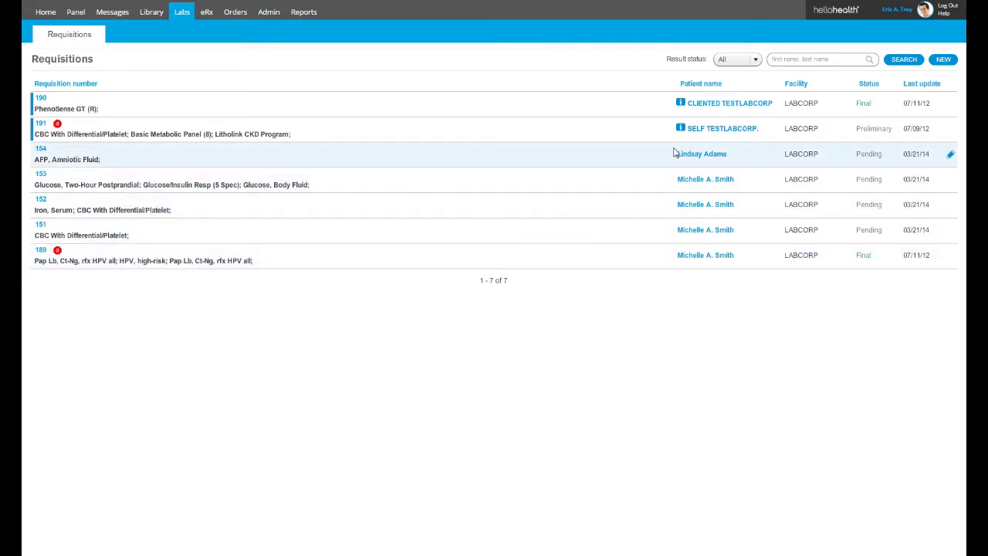
Step: Open patient matching for the PhenoSense GT (R) requisition and search the panel for the unmatched patient's name
{"action": "mouse_move", "coordinate": [682, 110]}
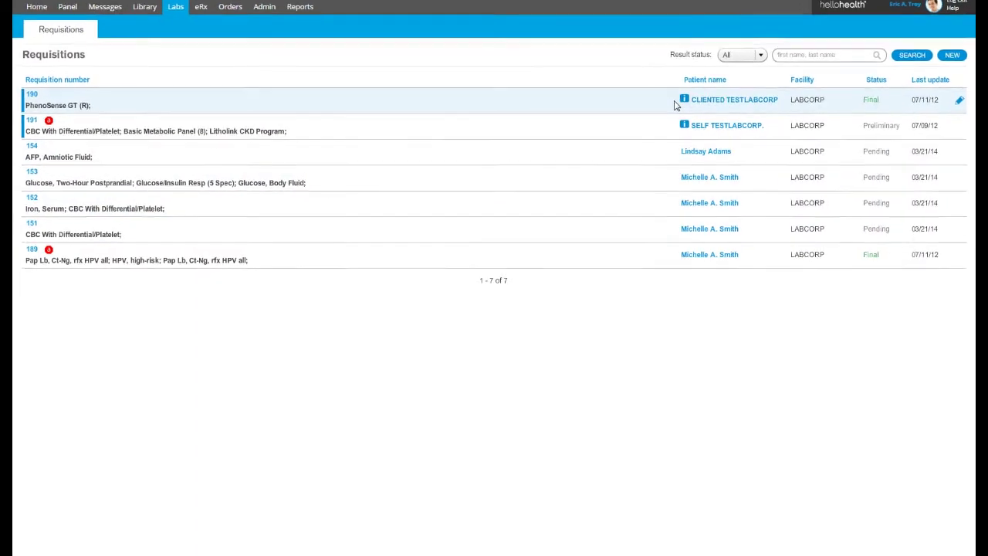
{"action": "left_click", "coordinate": [675, 103]}
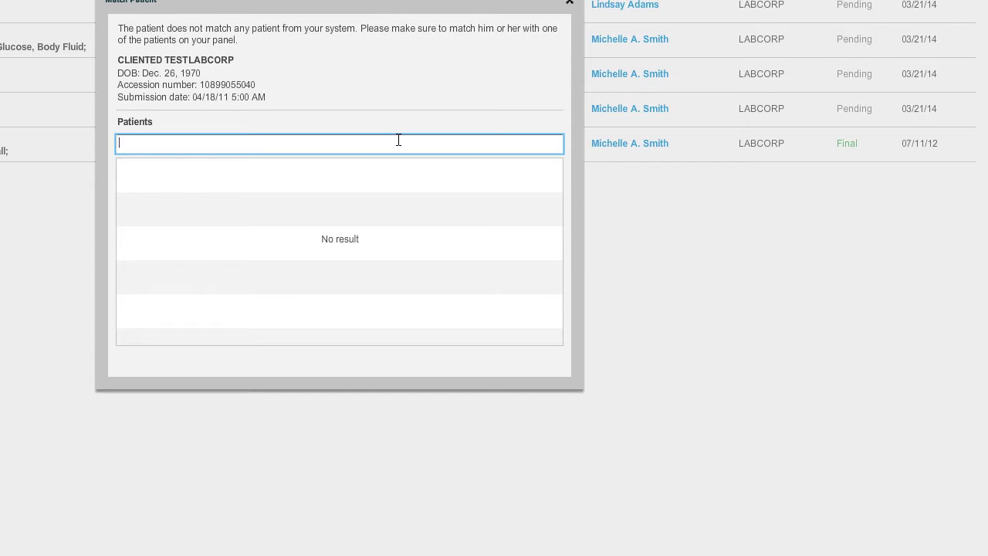
{"action": "type", "text": "n"}
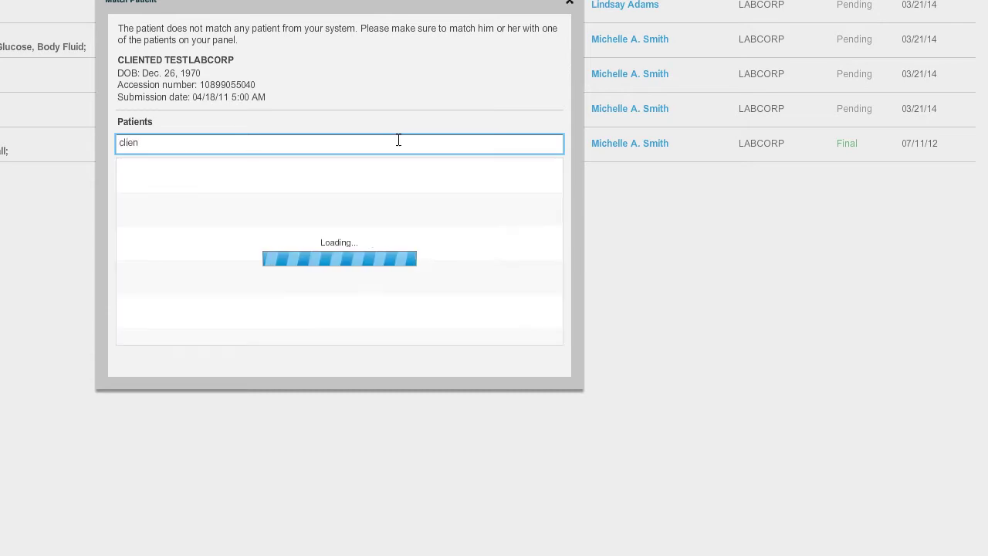
{"action": "type", "text": "ted tes"}
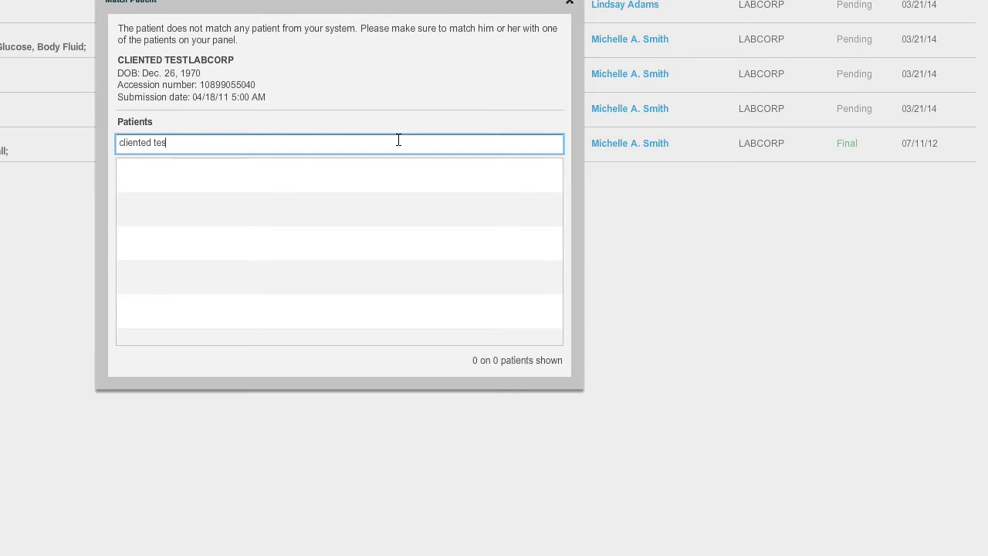
{"action": "type", "text": "tlab"}
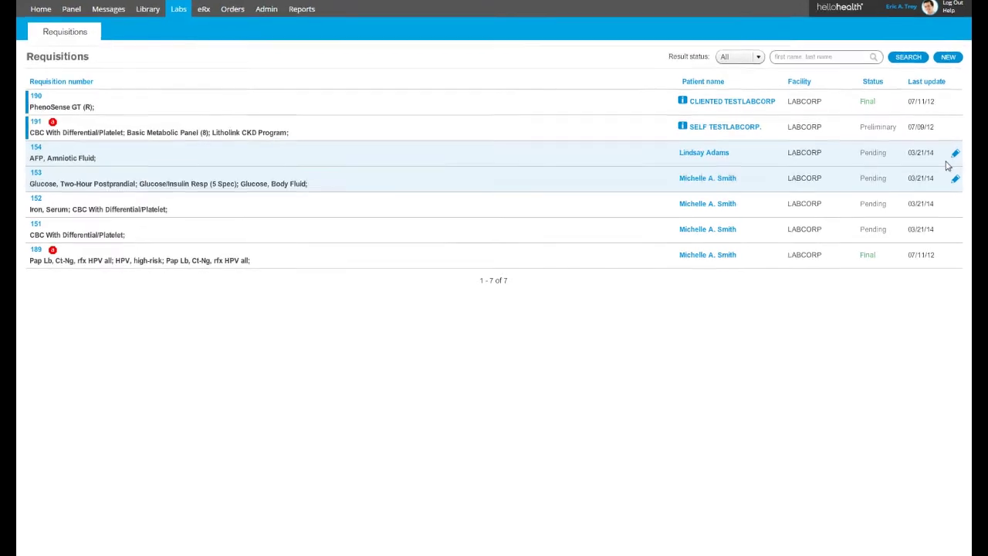
Step: View the label PDF of the pending AFP, Amniotic Fluid requisition and close it
{"action": "left_click", "coordinate": [971, 150]}
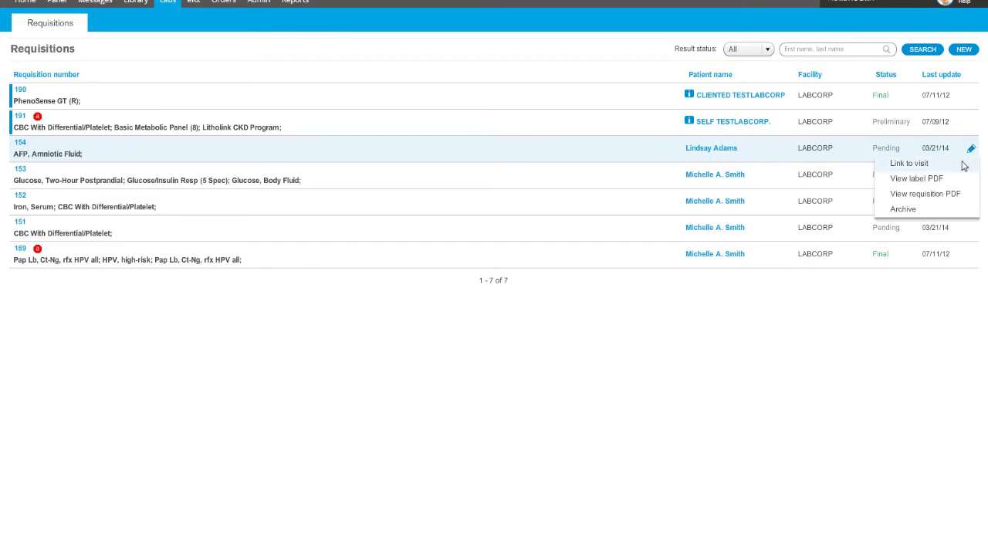
{"action": "left_click", "coordinate": [970, 151]}
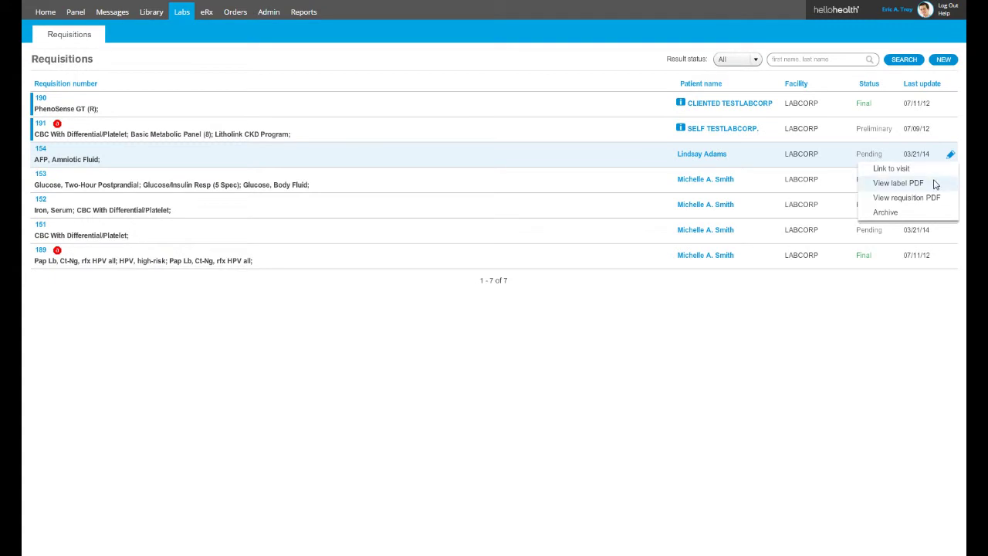
{"action": "left_click", "coordinate": [934, 184]}
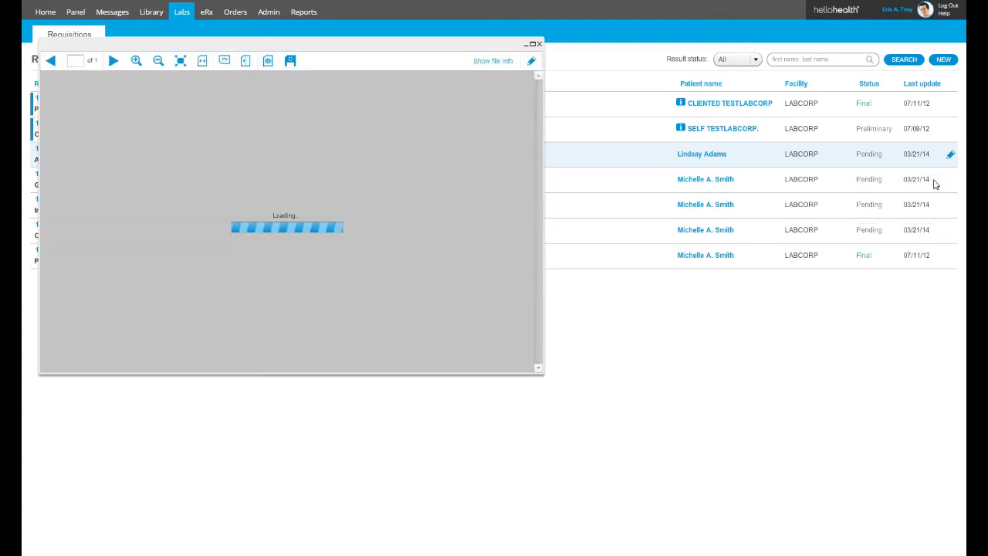
{"action": "left_click", "coordinate": [736, 187]}
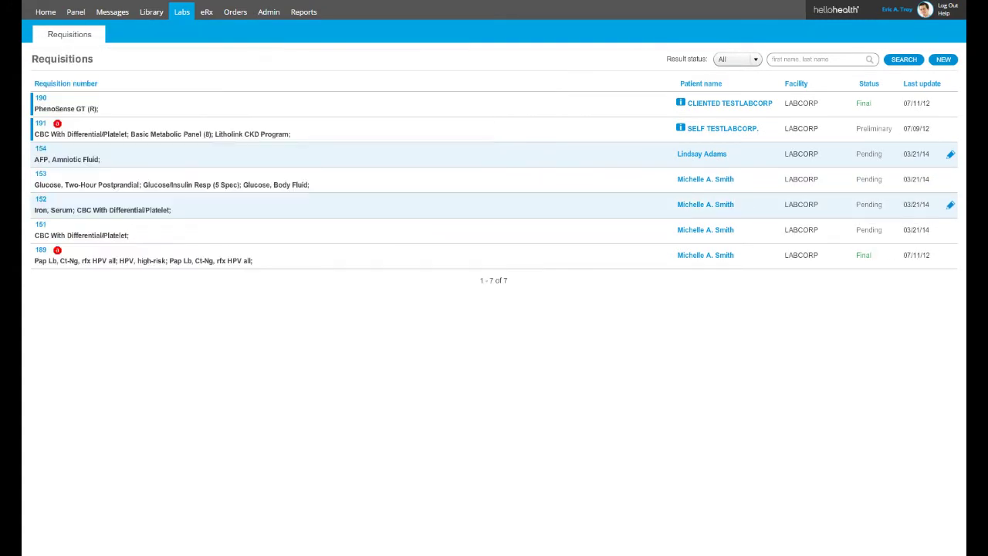
Step: View the requisition PDF of the AFP, Amniotic Fluid order and close it
{"action": "left_click", "coordinate": [950, 154]}
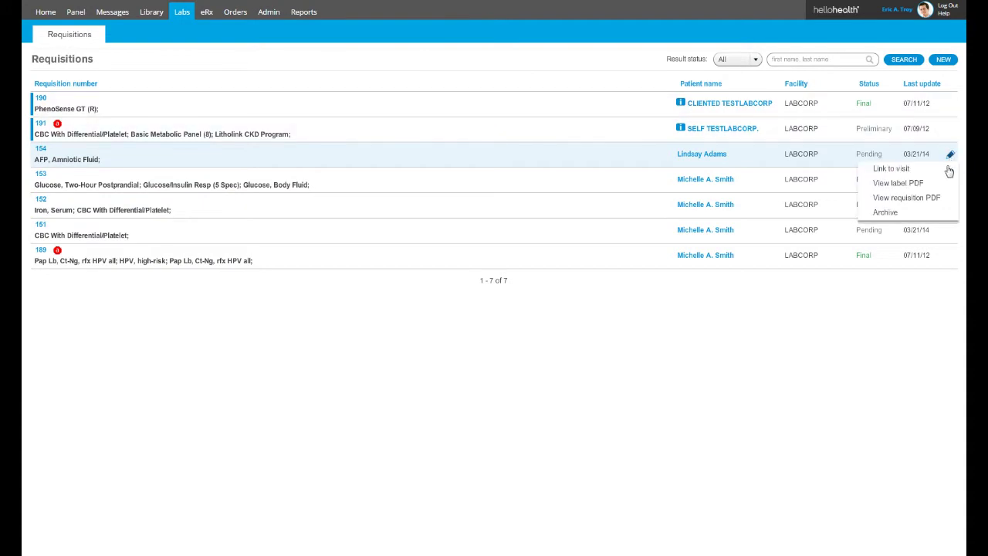
{"action": "left_click", "coordinate": [946, 199]}
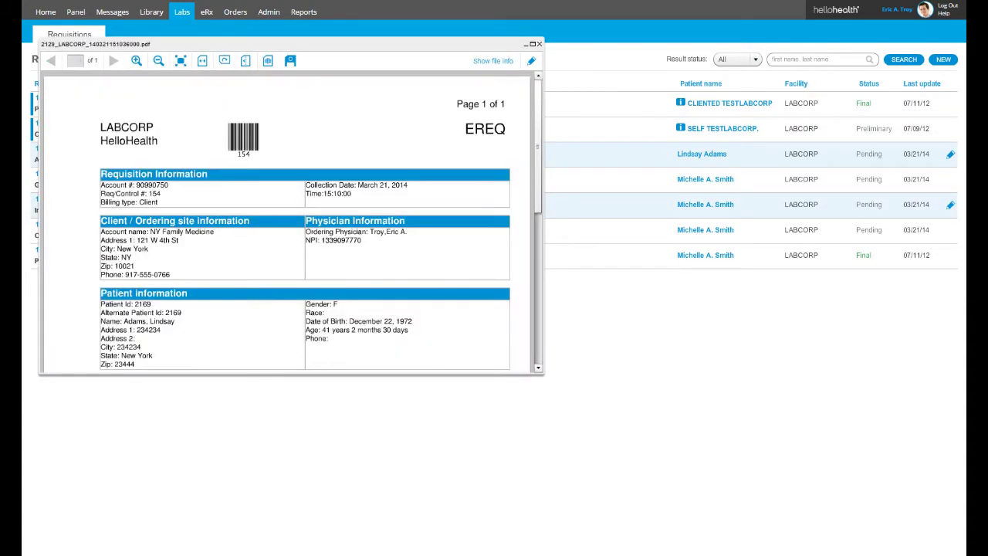
{"action": "key", "text": "Escape"}
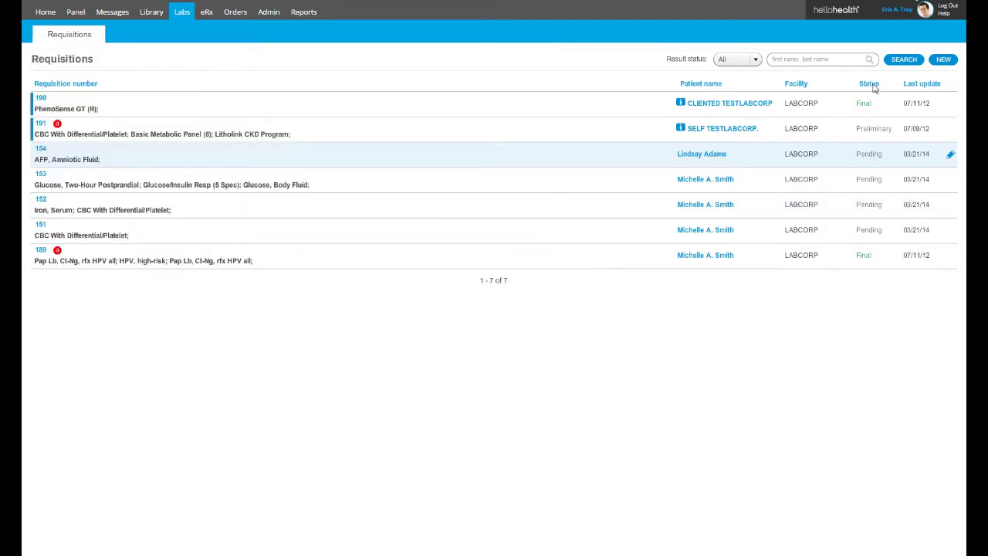
Step: View result PDF #1 of the final PhenoSense GT (R) requisition and close it
{"action": "left_click", "coordinate": [950, 103]}
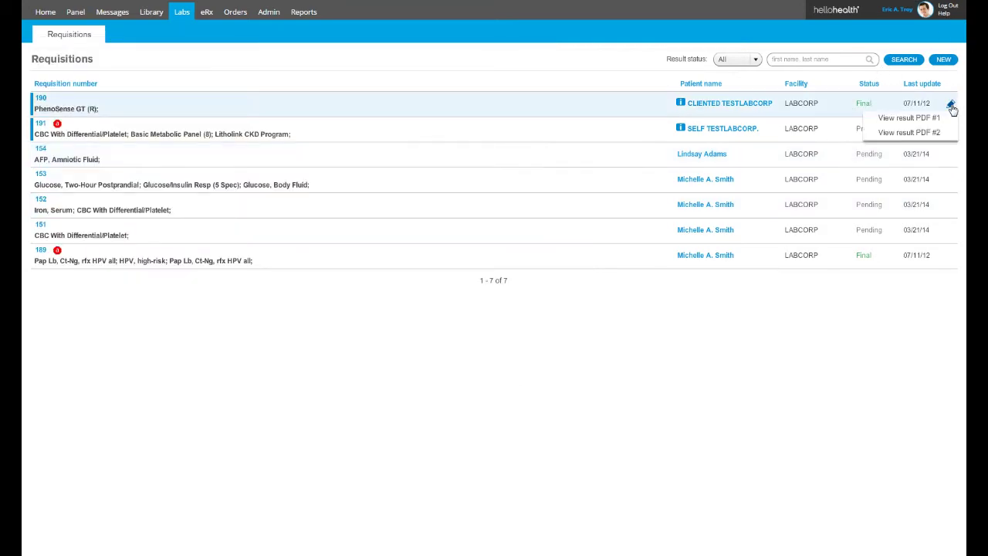
{"action": "left_click", "coordinate": [946, 118]}
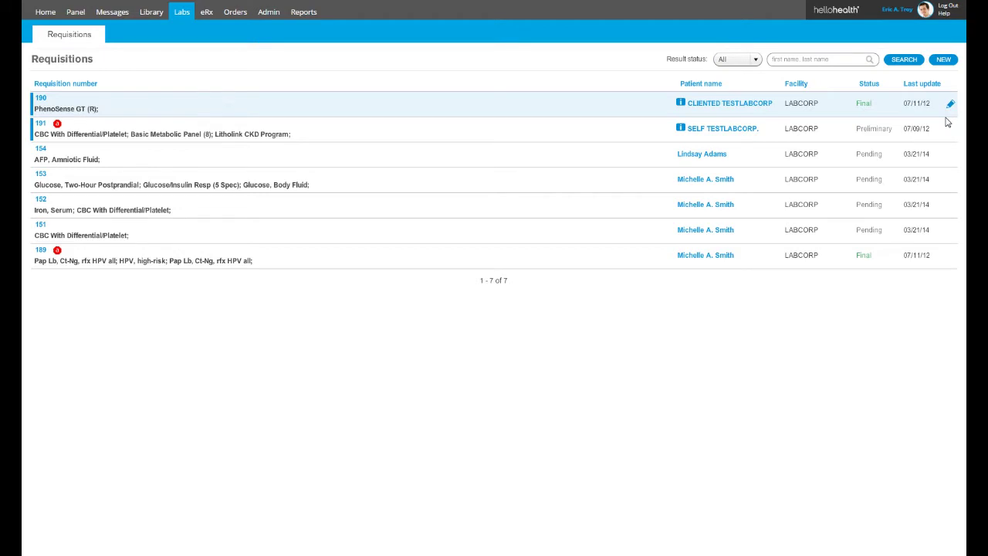
{"action": "key", "text": "Escape"}
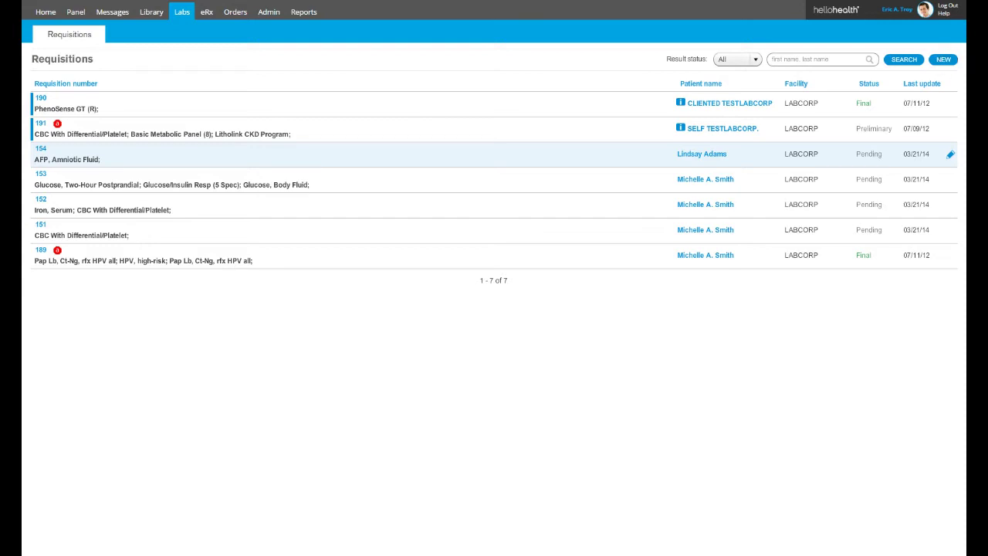
Step: Start a new lab requisition and check its practice location, lab company and facility choices
{"action": "left_click", "coordinate": [943, 60]}
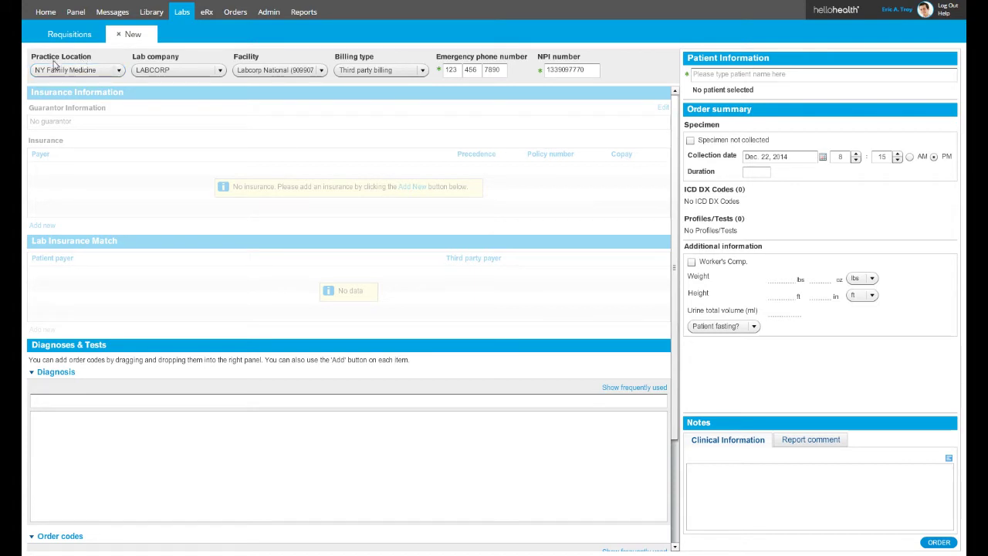
{"action": "left_click", "coordinate": [77, 69]}
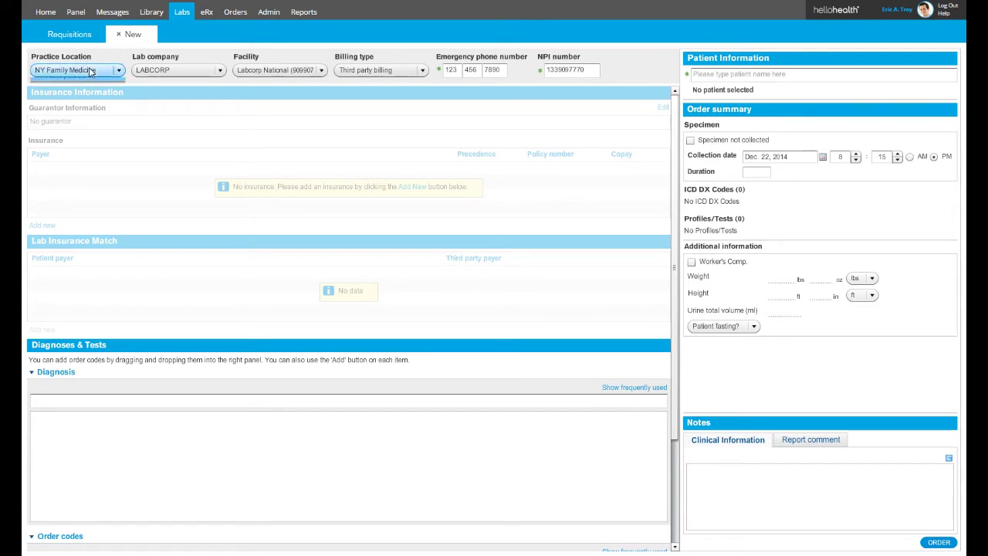
{"action": "left_click", "coordinate": [187, 71]}
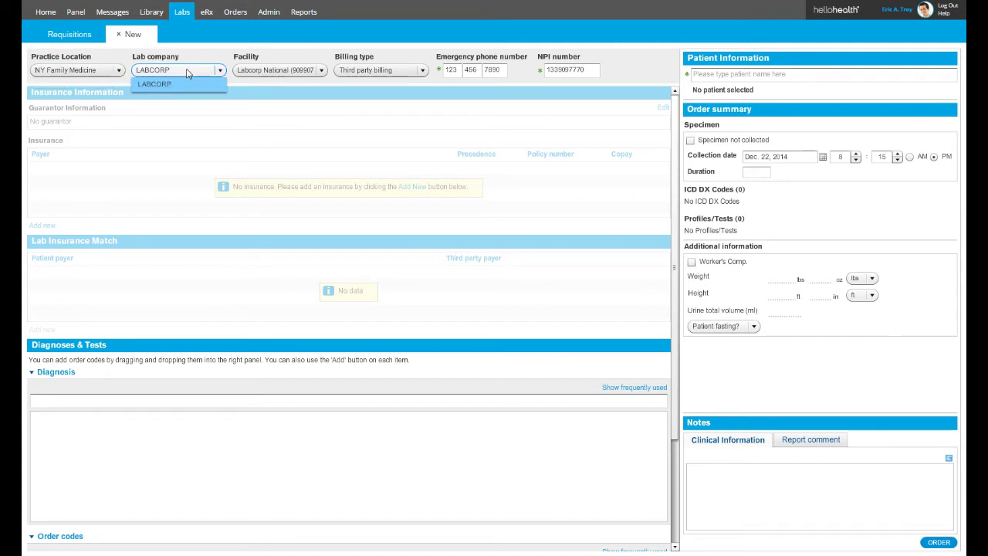
{"action": "left_click", "coordinate": [289, 71]}
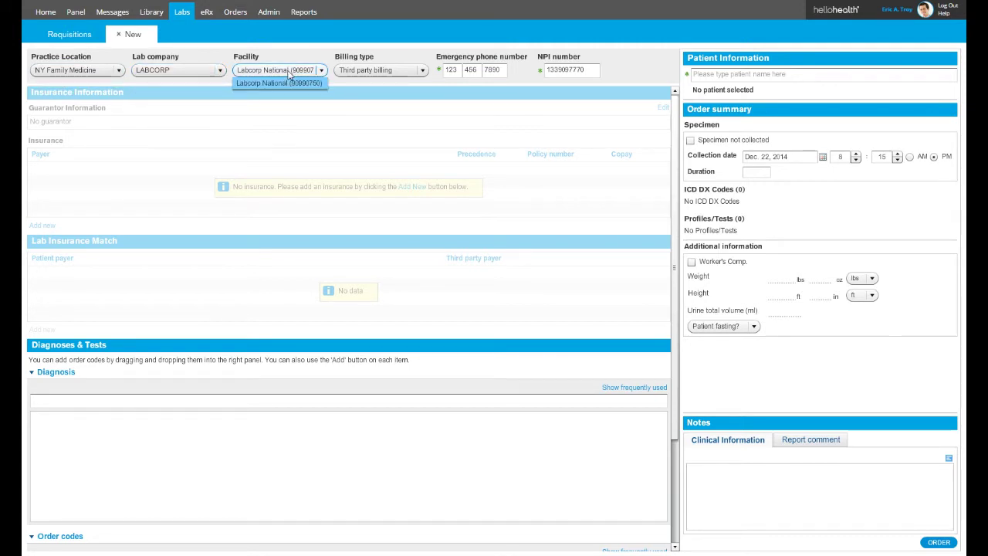
Step: Switch the requisition's billing type to Client billing and return it to Third party billing
{"action": "left_click", "coordinate": [415, 71]}
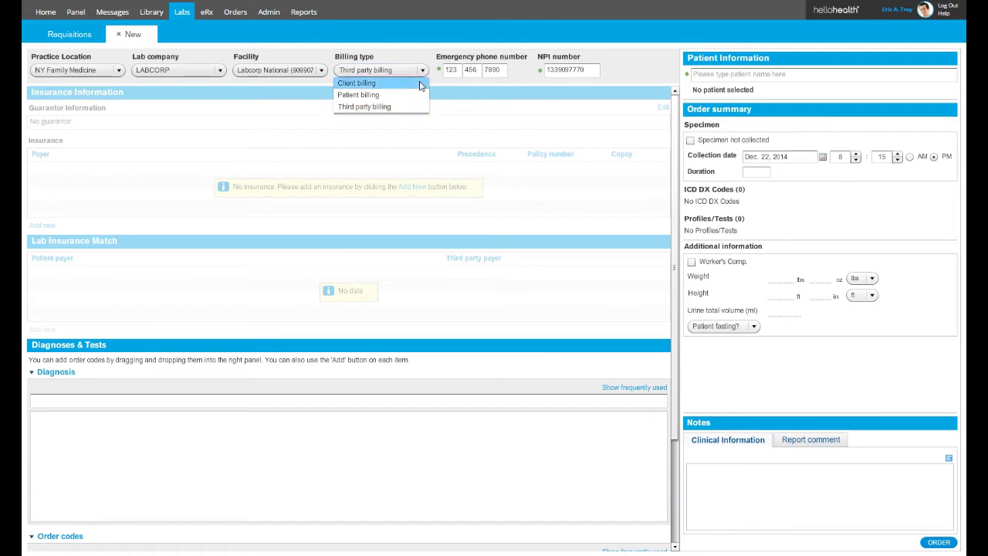
{"action": "left_click", "coordinate": [420, 83]}
{"action": "left_click", "coordinate": [422, 73]}
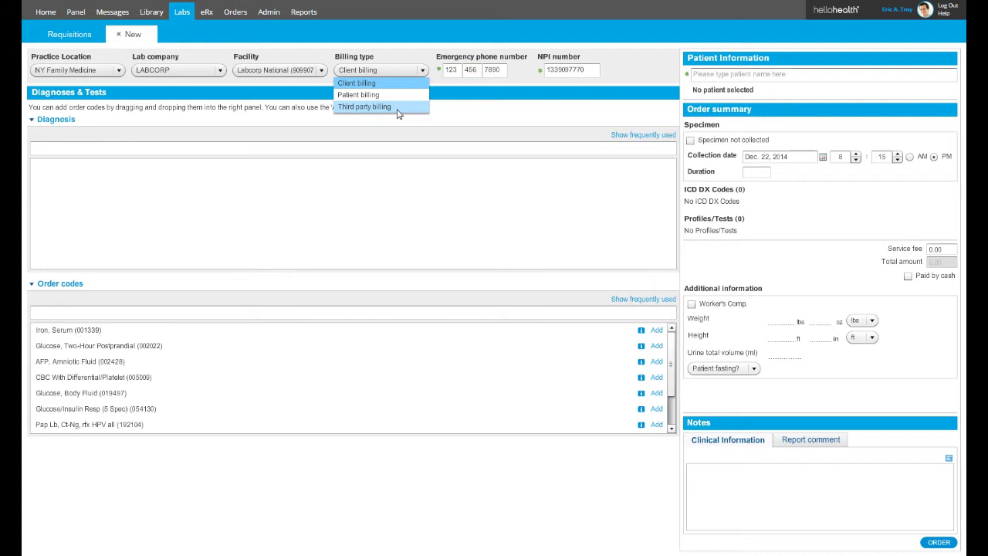
{"action": "left_click", "coordinate": [507, 61]}
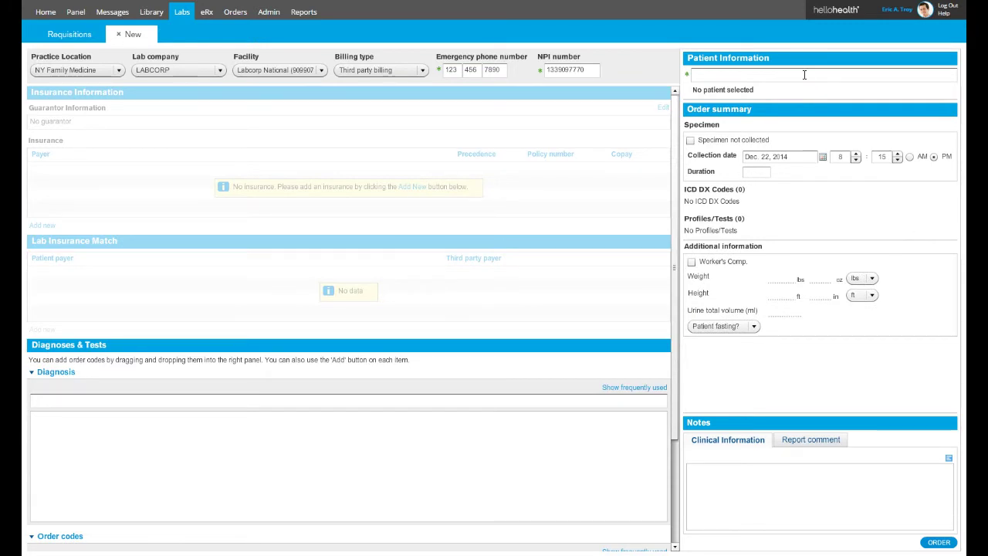
Step: Find the patient by first name and assign the matching record to the new requisition
{"action": "left_click", "coordinate": [717, 78]}
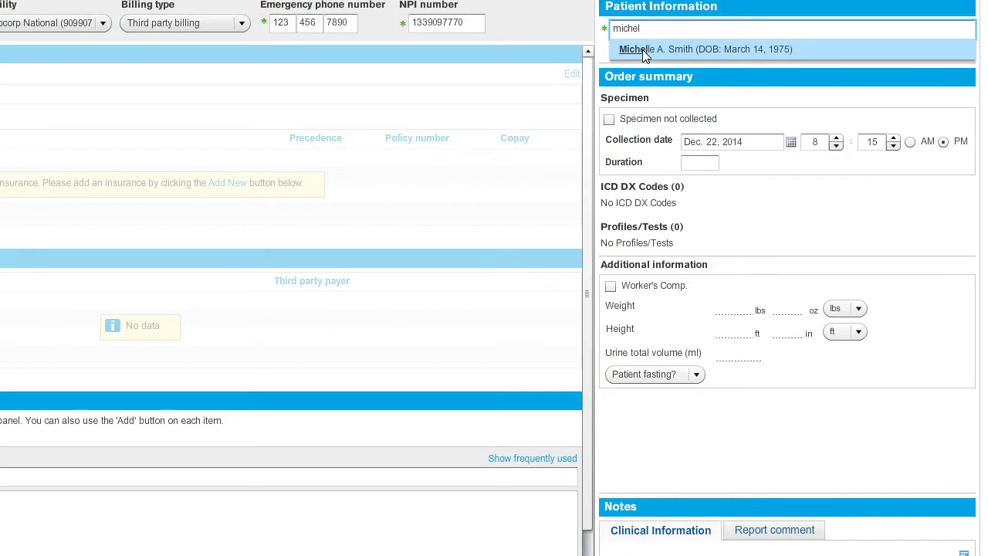
{"action": "left_click", "coordinate": [642, 50]}
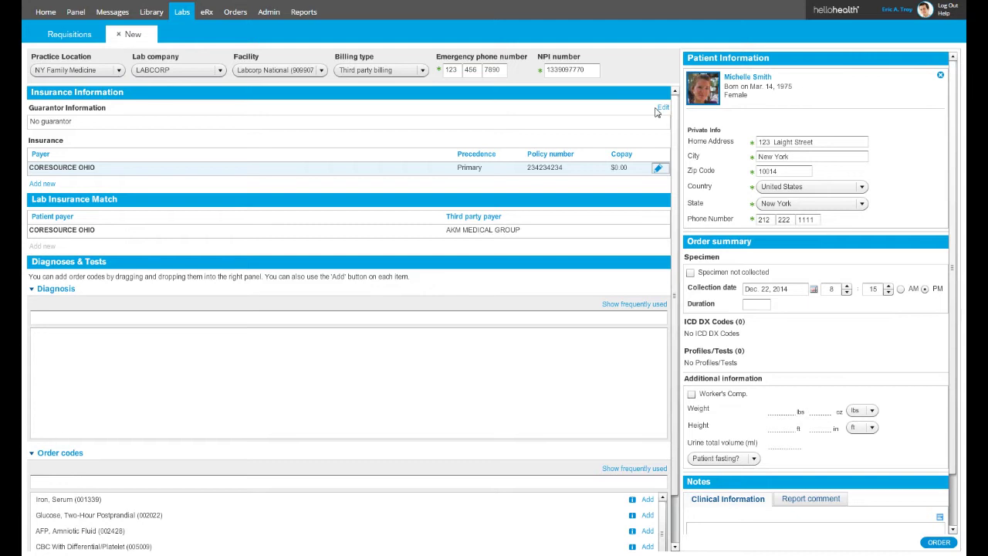
{"action": "left_click", "coordinate": [657, 170]}
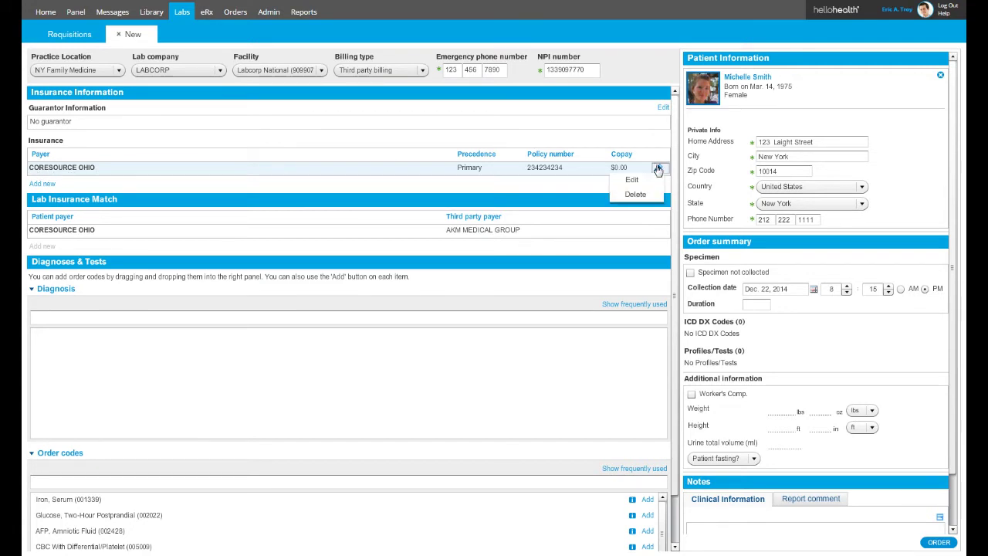
{"action": "left_click", "coordinate": [42, 184]}
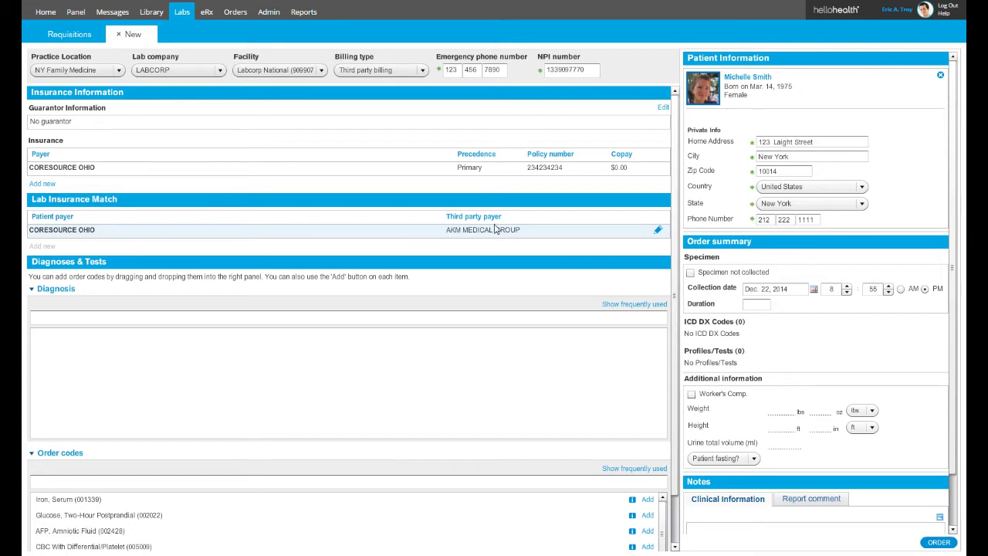
Step: Replace the lab insurance match for CORESOURCE OHIO with PHCS/CORESOURCE and save it
{"action": "left_click", "coordinate": [657, 231]}
{"action": "left_click", "coordinate": [656, 240]}
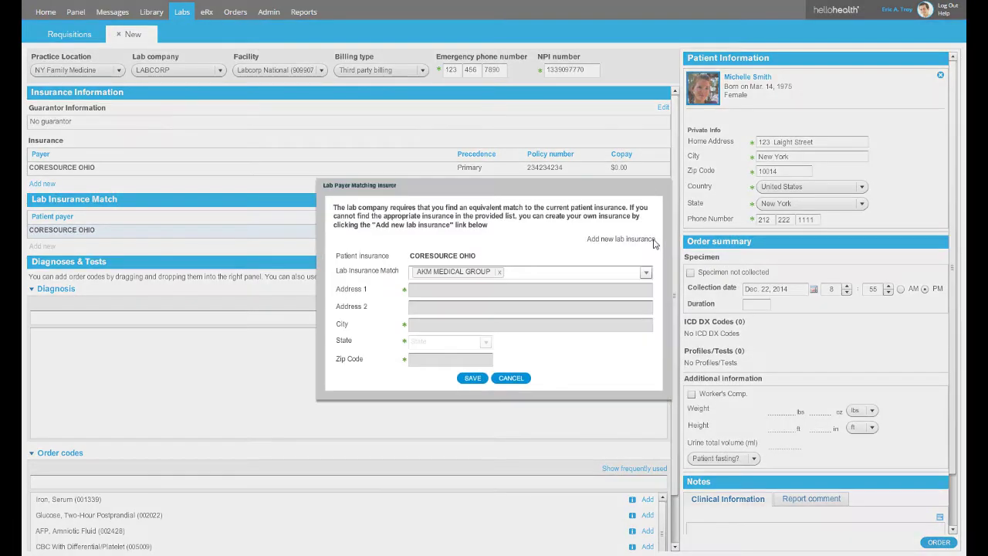
{"action": "left_click", "coordinate": [500, 272]}
{"action": "type", "text": "co"}
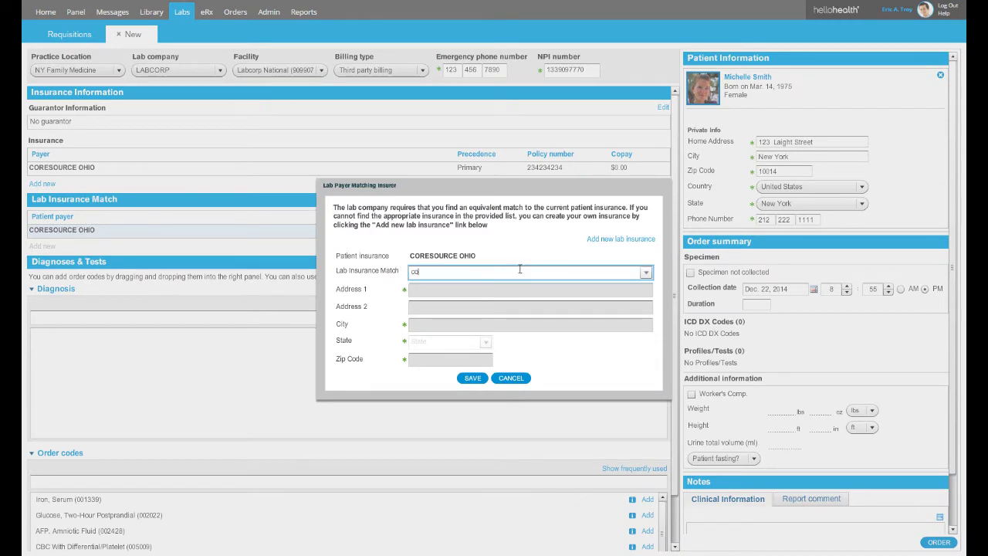
{"action": "type", "text": "resour"}
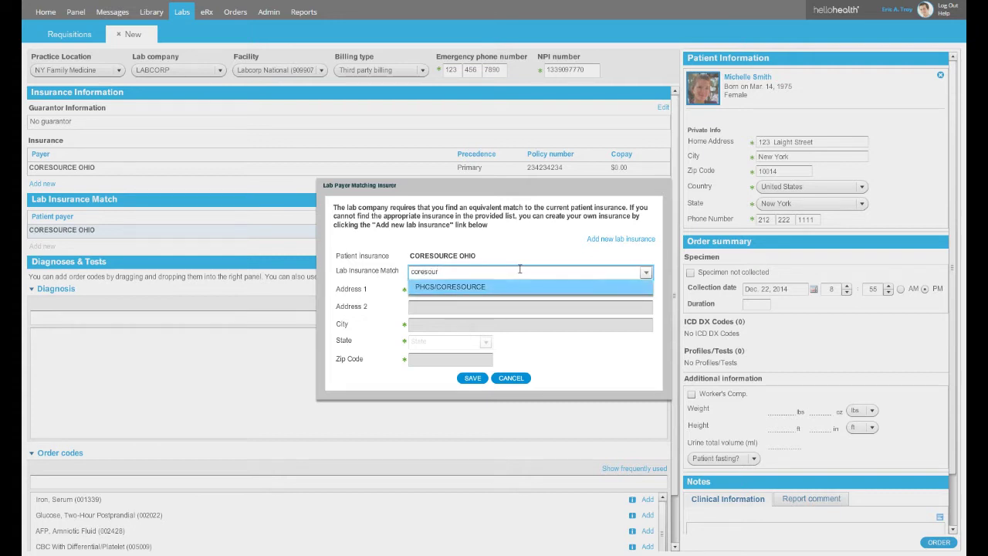
{"action": "type", "text": "cd"}
{"action": "left_click", "coordinate": [498, 290]}
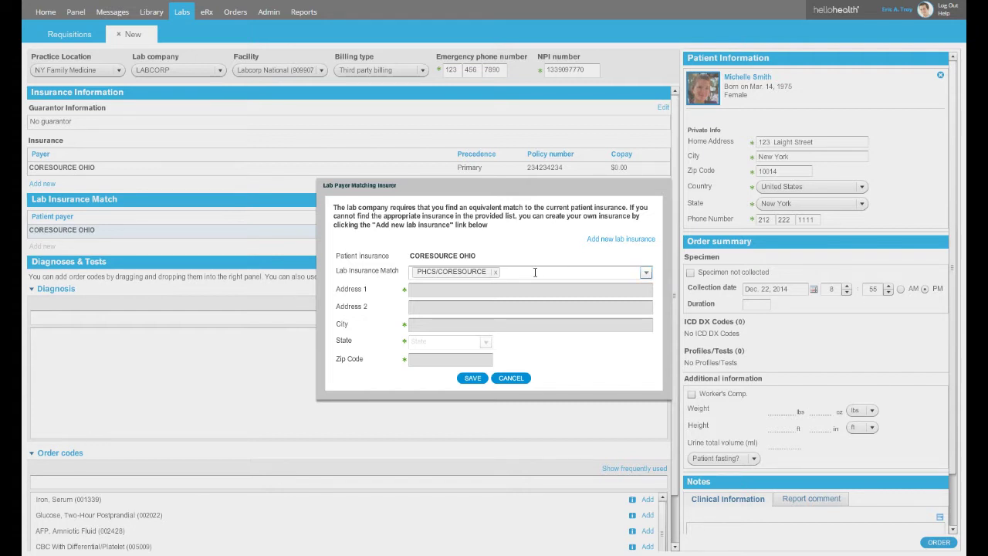
{"action": "left_click", "coordinate": [480, 378]}
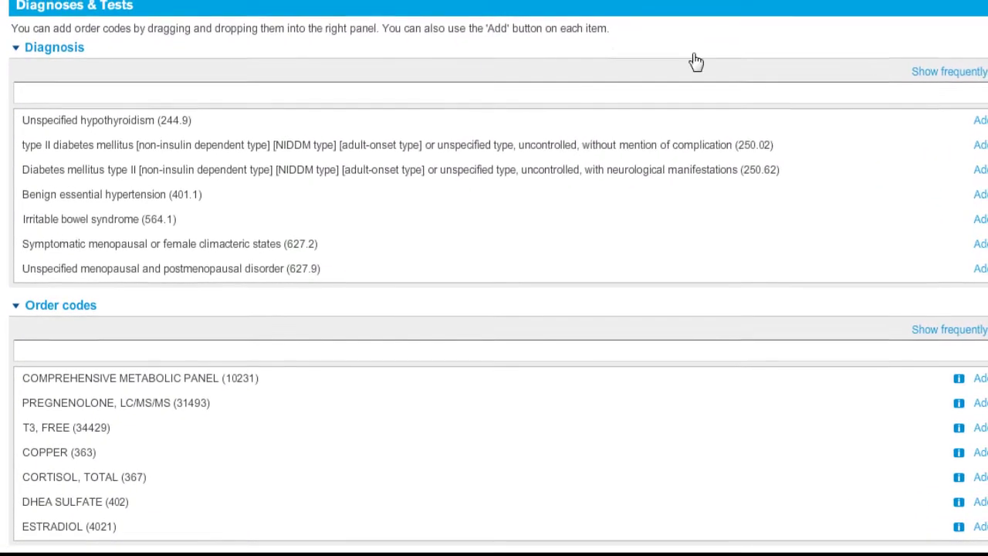
Step: Search the diagnoses for "glud" and add the frequently used codes 244.9, 250.62, 401.1 and 250.02 to the order
{"action": "left_click", "coordinate": [935, 76]}
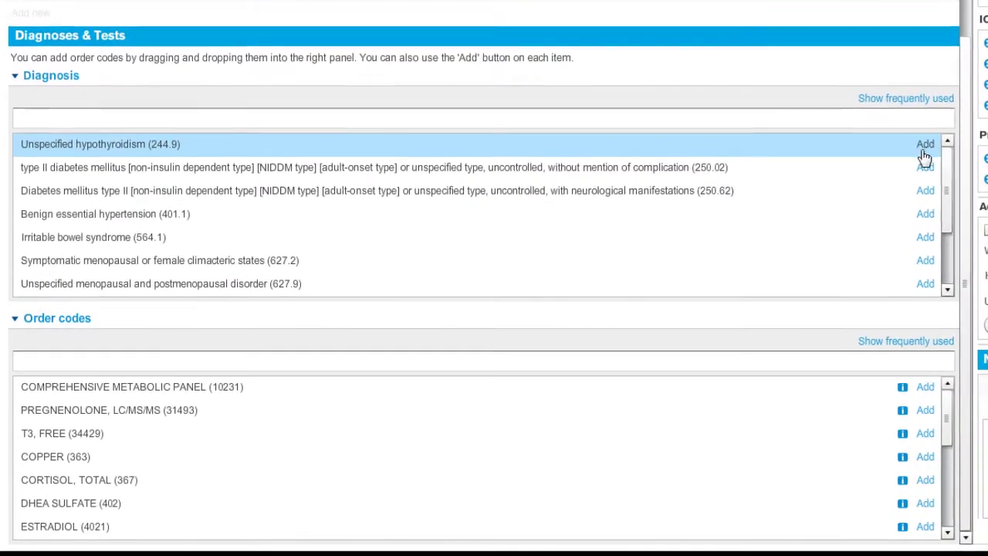
{"action": "left_click", "coordinate": [667, 123]}
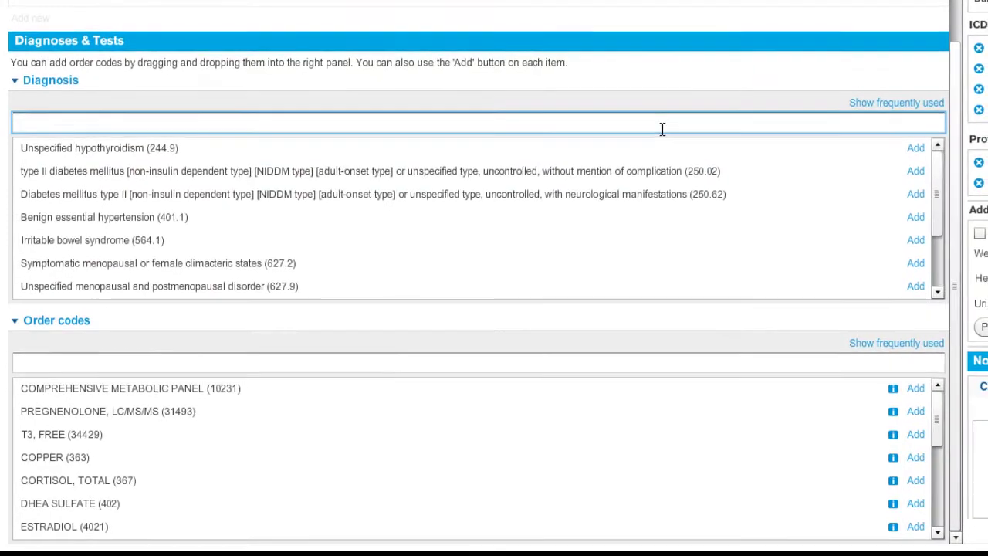
{"action": "type", "text": "glud"}
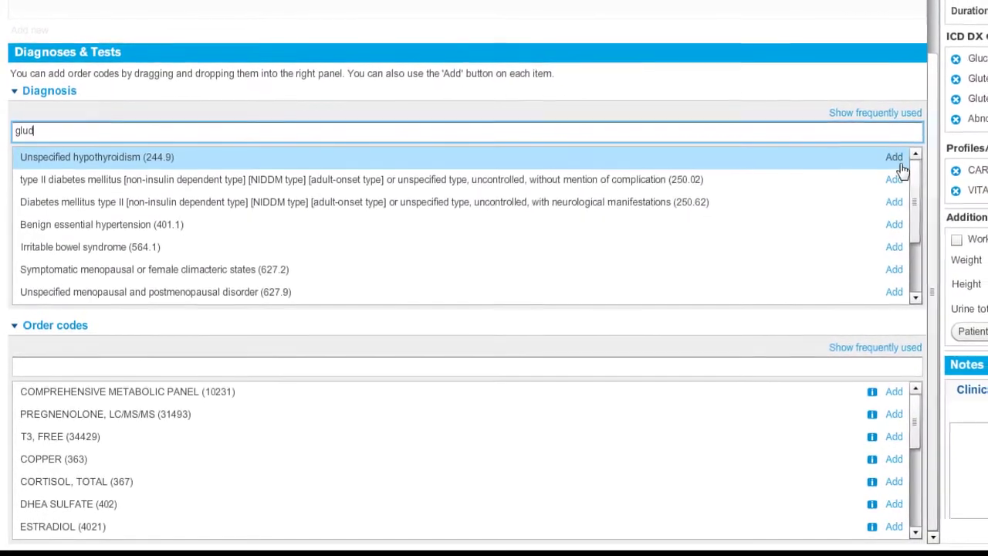
{"action": "left_click", "coordinate": [895, 159]}
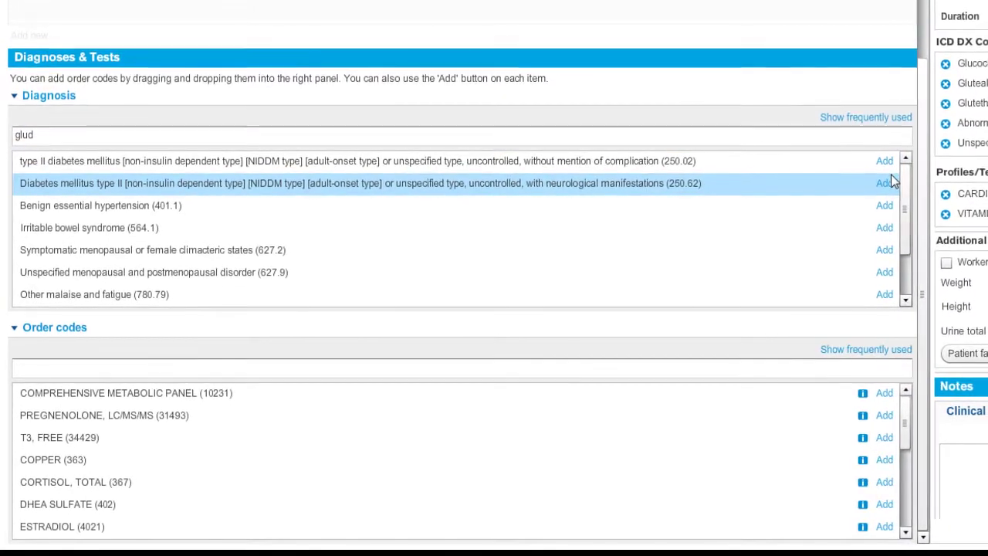
{"action": "left_click", "coordinate": [892, 182]}
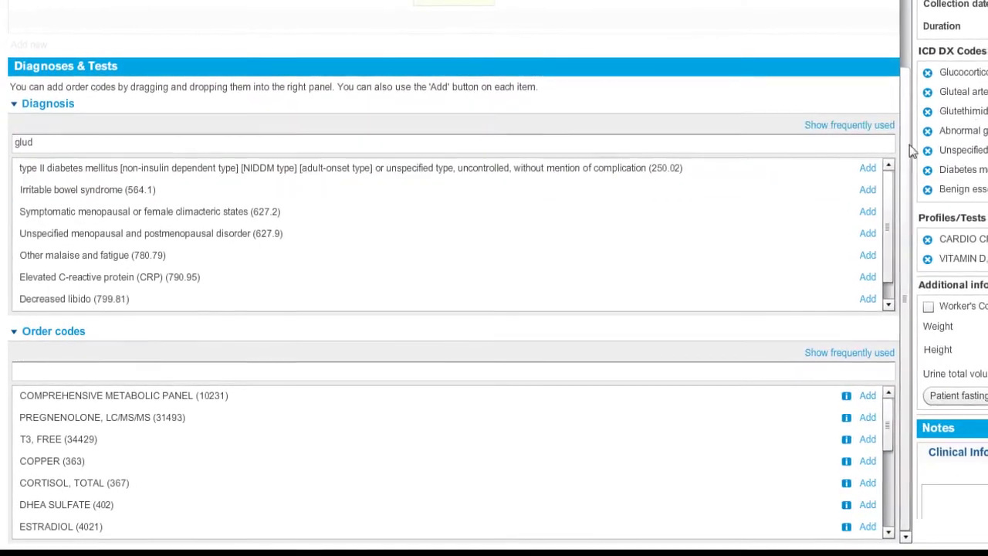
{"action": "left_click", "coordinate": [865, 168]}
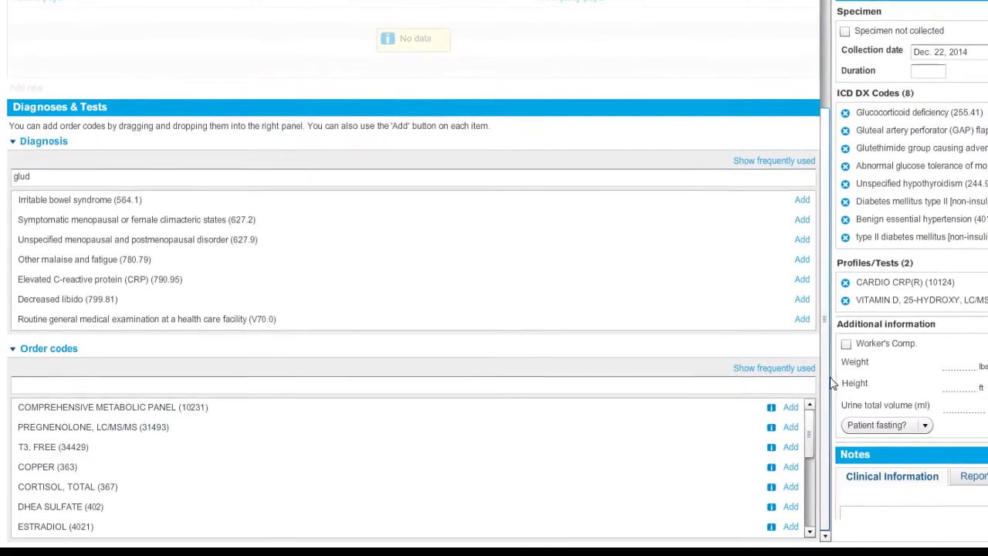
Step: List the frequently used order codes, search them for 12 and add two of the matching tests, starting with the hemolysis test (5512)
{"action": "left_click", "coordinate": [747, 368]}
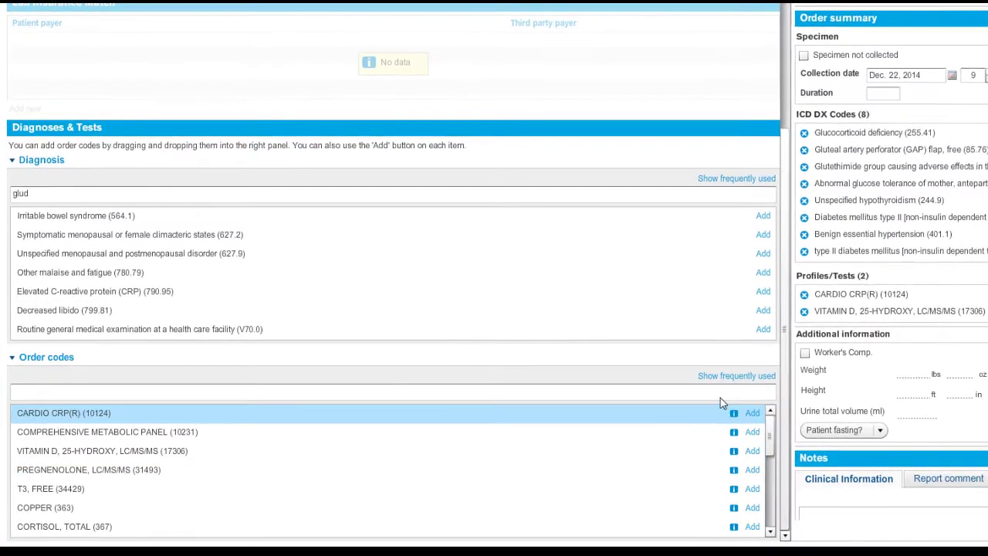
{"action": "left_click", "coordinate": [717, 389]}
{"action": "type", "text": "12"}
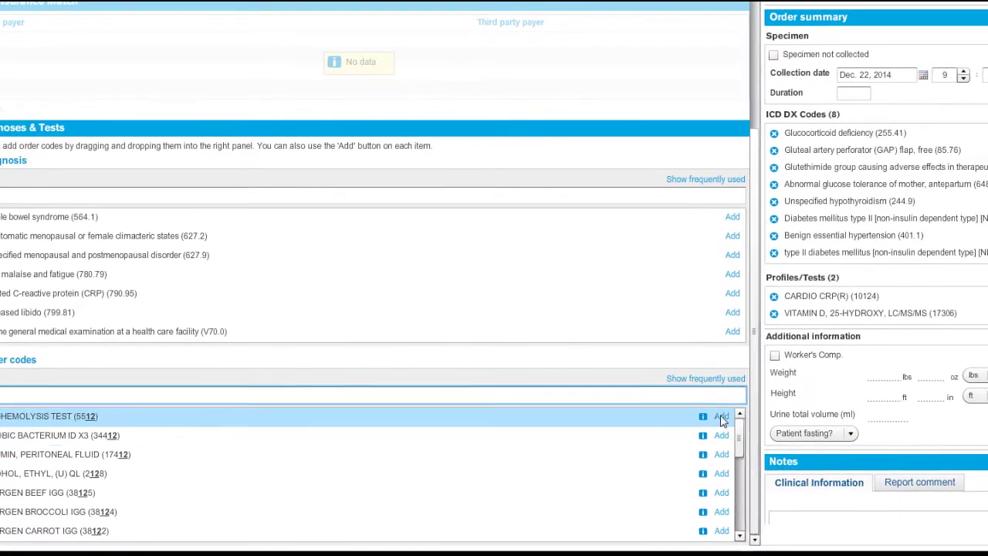
{"action": "left_click", "coordinate": [718, 417]}
{"action": "left_click", "coordinate": [717, 434]}
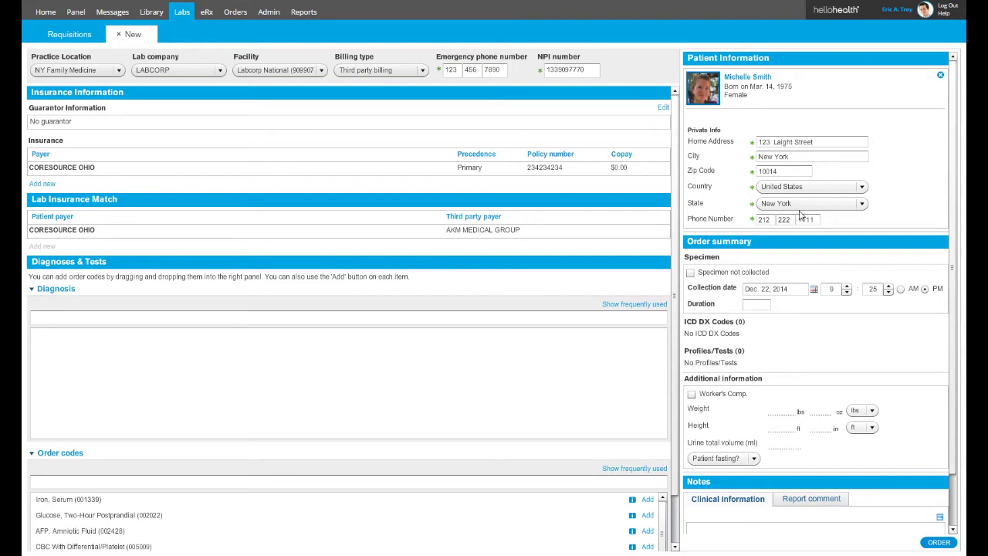
Step: Check the effect of the Specimen not collected option and review the Patient fasting choices, leaving both unset
{"action": "left_click", "coordinate": [690, 273]}
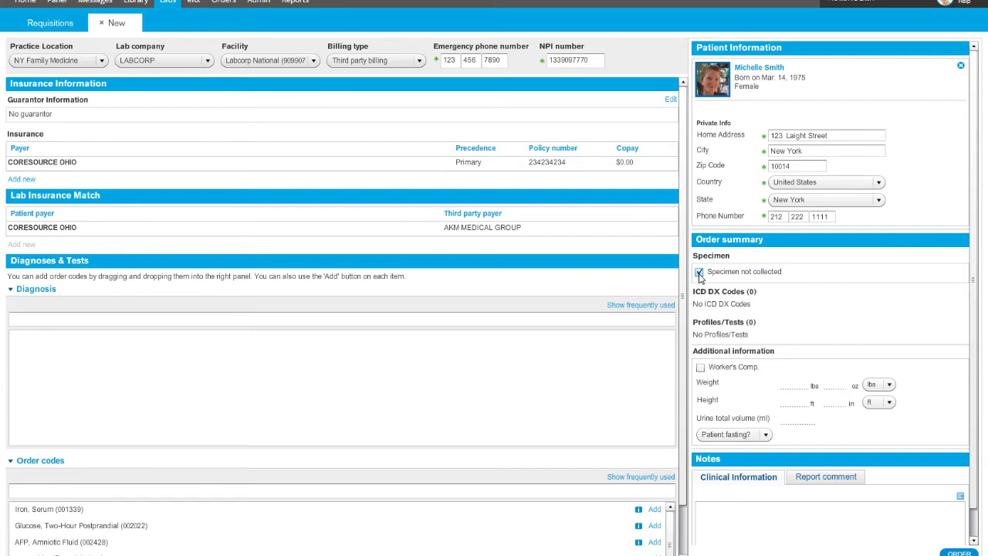
{"action": "left_click", "coordinate": [699, 273]}
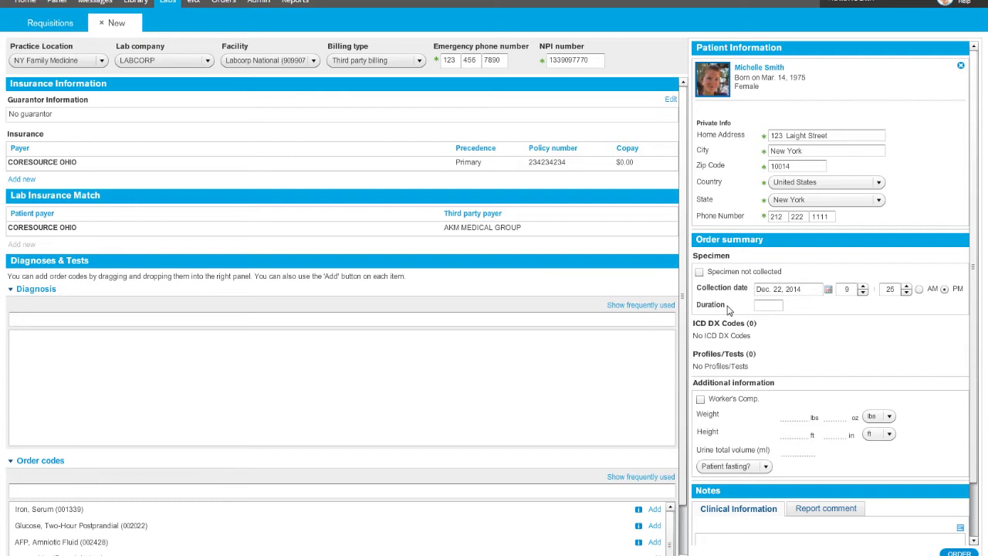
{"action": "scroll", "coordinate": [727, 308], "scroll_direction": "down", "scroll_amount": 2}
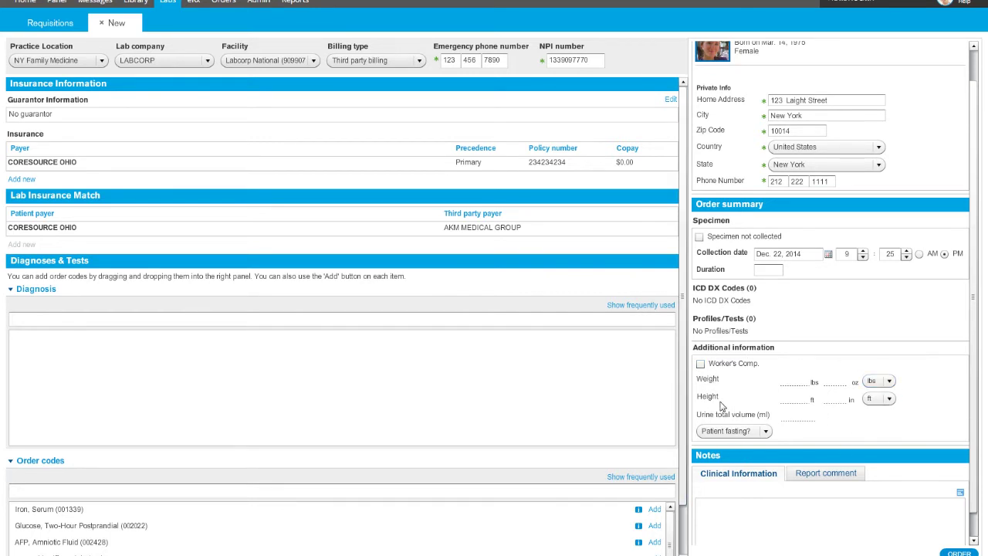
{"action": "left_click", "coordinate": [722, 436]}
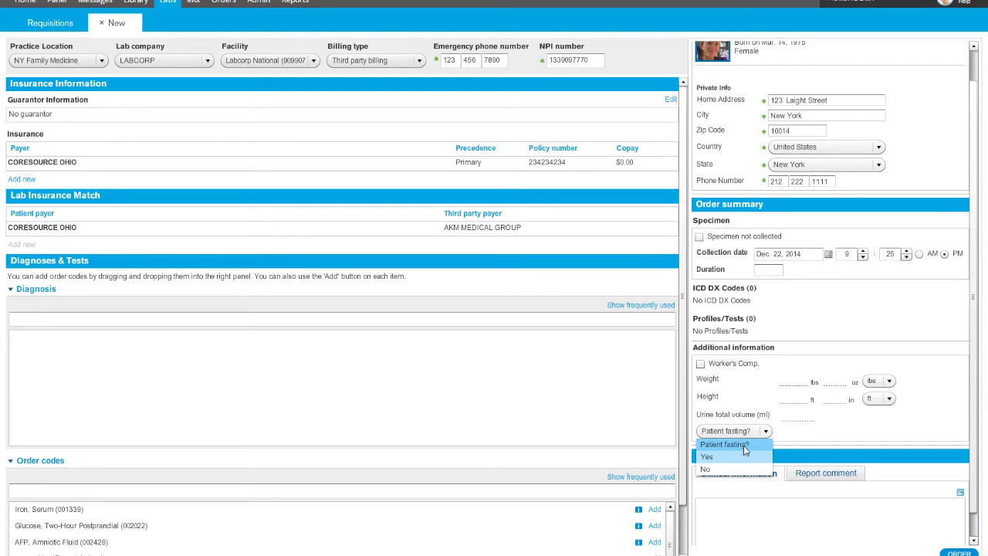
{"action": "left_click", "coordinate": [800, 442]}
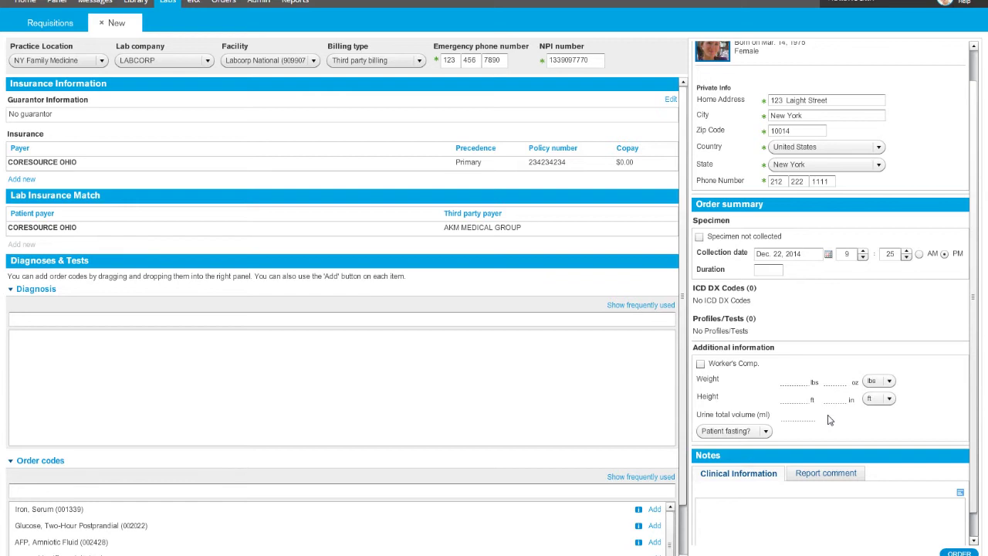
Step: Set the patient's weight to 145 lbs in the additional information
{"action": "left_click", "coordinate": [796, 378]}
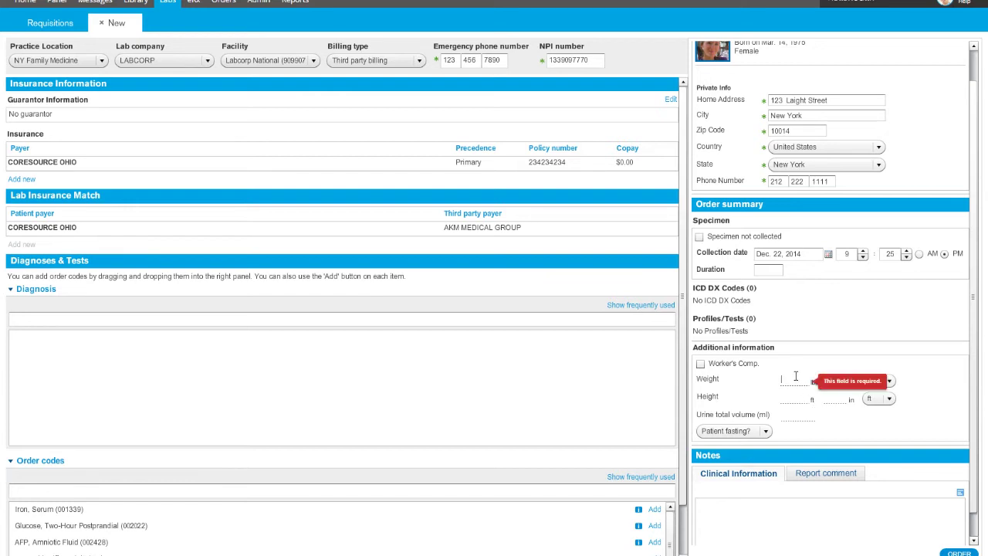
{"action": "type", "text": "145"}
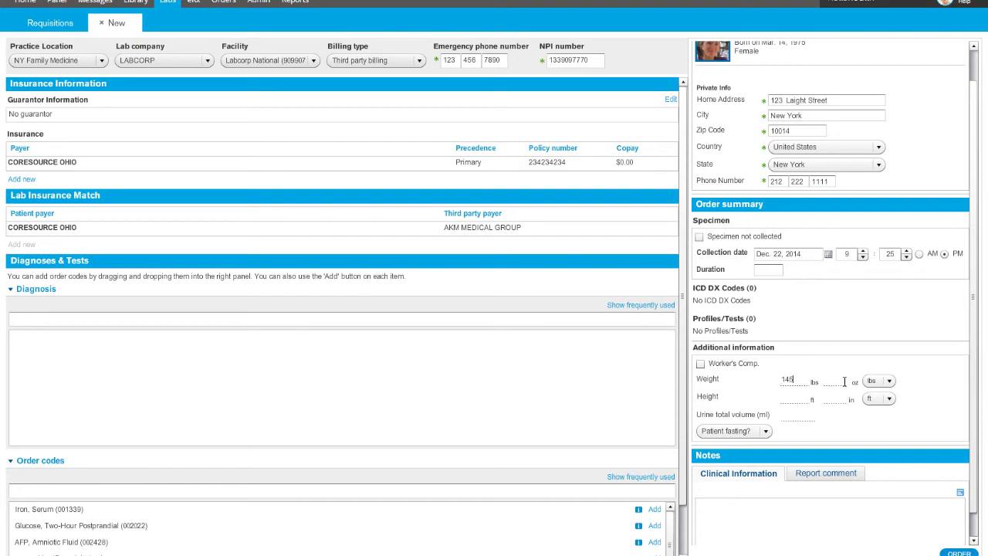
{"action": "left_click", "coordinate": [845, 380]}
{"action": "type", "text": "2"}
Step: Enter the clinical information note "Patient is afriad of Needles." and open the report comment note
{"action": "scroll", "coordinate": [849, 482], "scroll_direction": "down", "scroll_amount": 1}
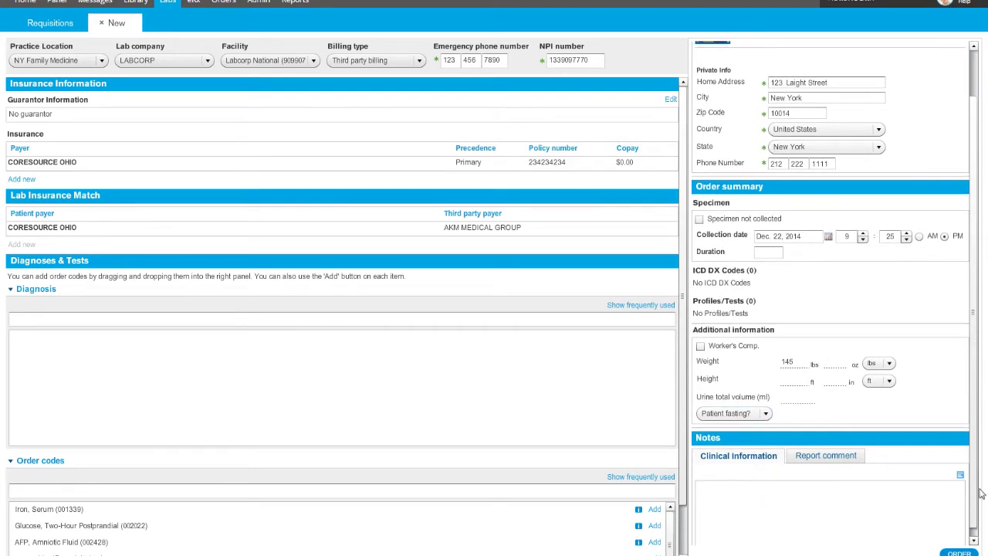
{"action": "scroll", "coordinate": [975, 494], "scroll_direction": "down", "scroll_amount": 1}
{"action": "left_click", "coordinate": [818, 497]}
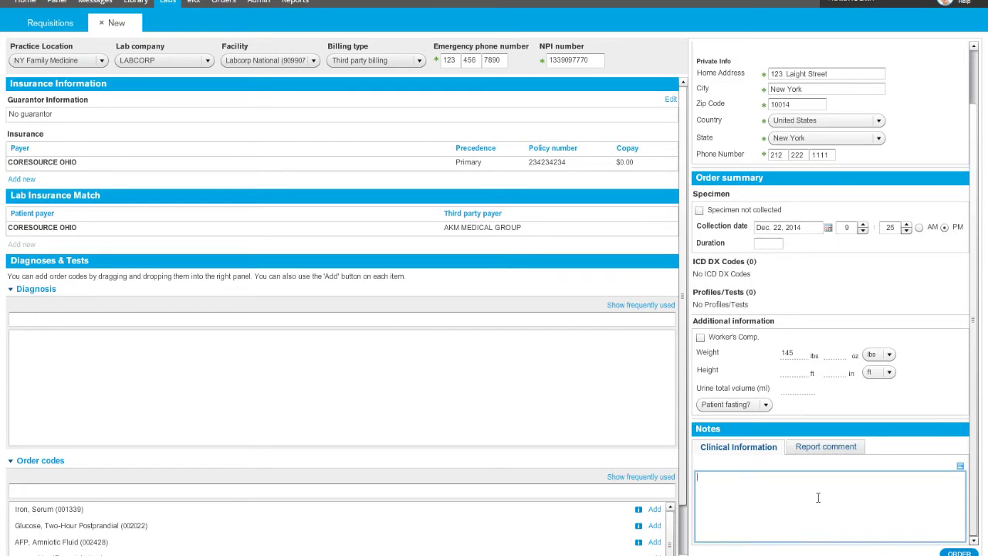
{"action": "type", "text": "Patient is afriad of Needles."}
{"action": "left_click", "coordinate": [959, 465]}
{"action": "left_click", "coordinate": [960, 461]}
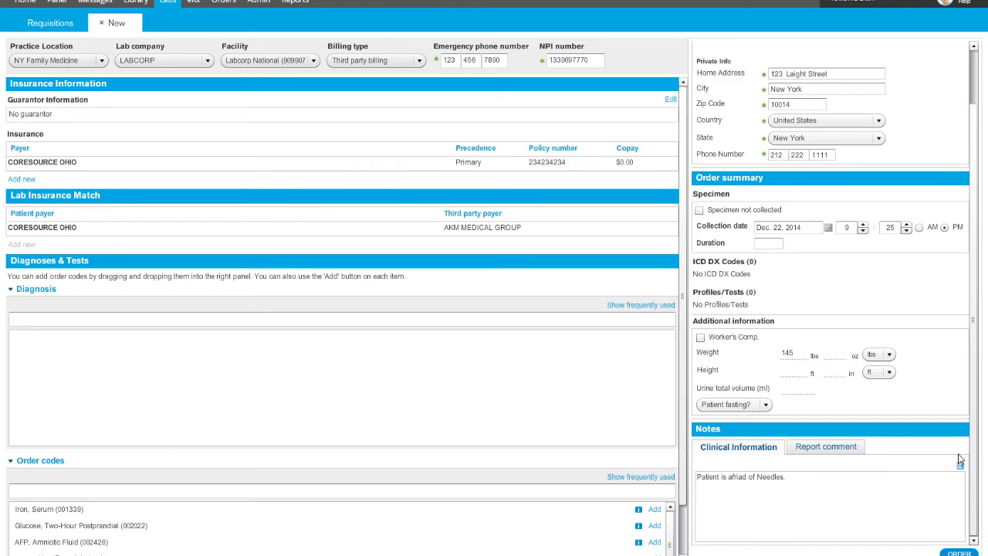
{"action": "left_click", "coordinate": [814, 447]}
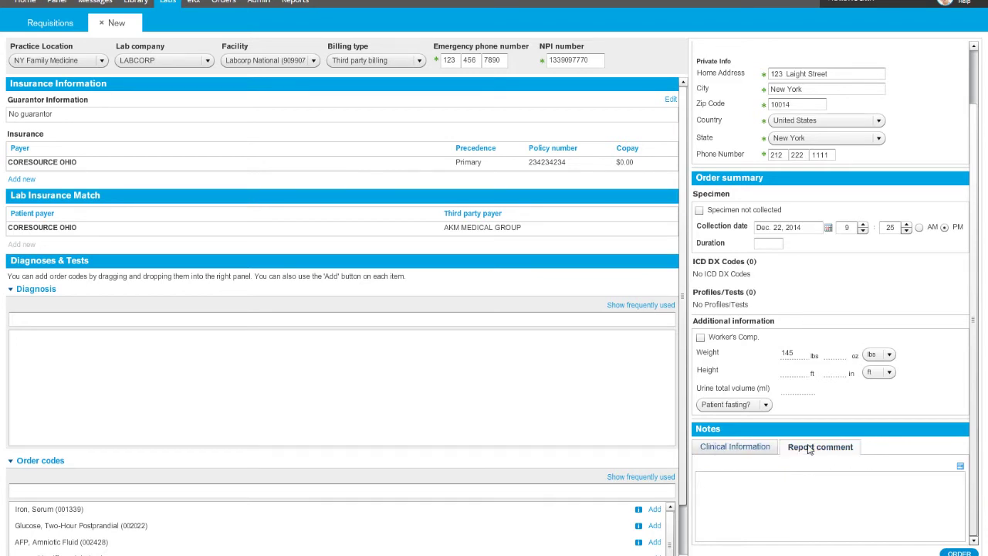
{"action": "left_click", "coordinate": [806, 484]}
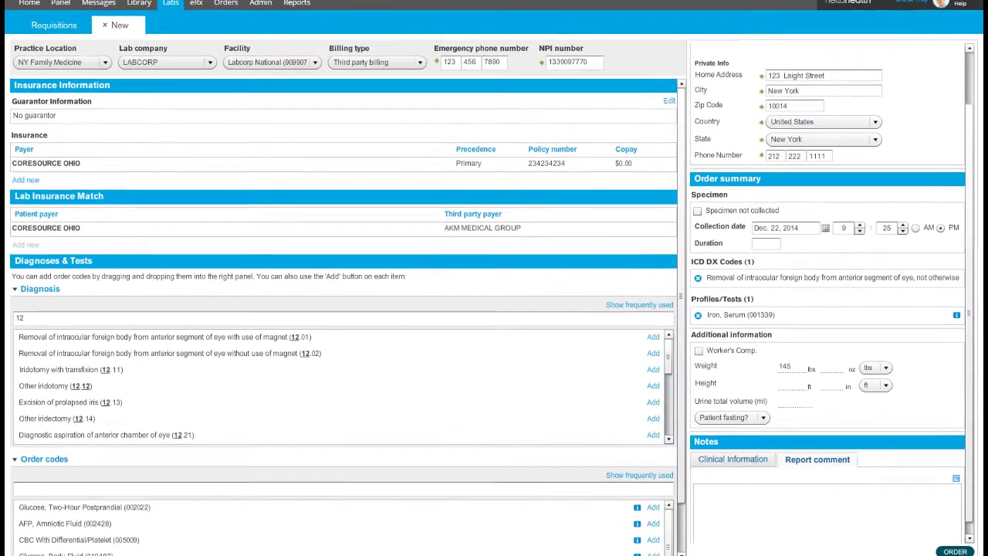
Step: Send the completed lab order and confirm the submission
{"action": "left_click", "coordinate": [954, 551]}
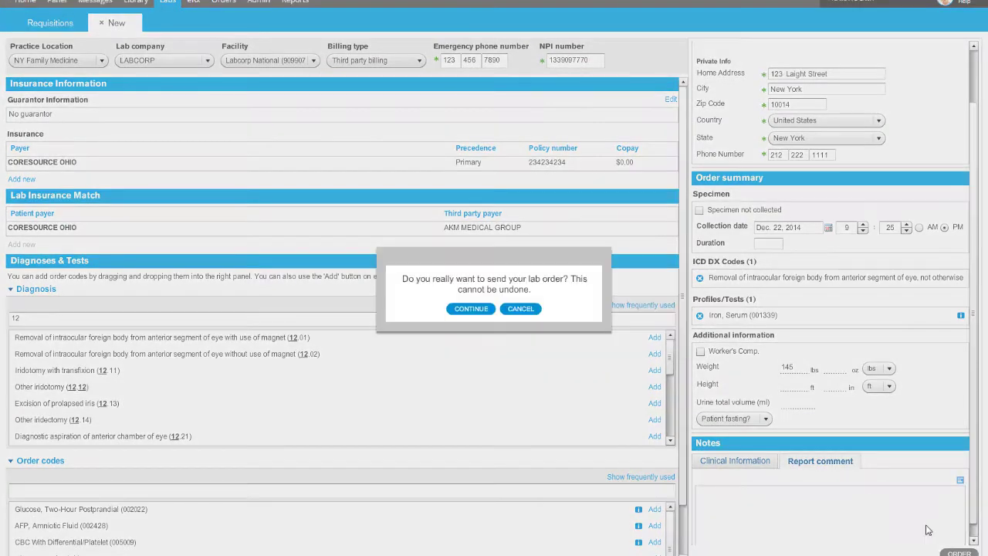
{"action": "left_click", "coordinate": [479, 310]}
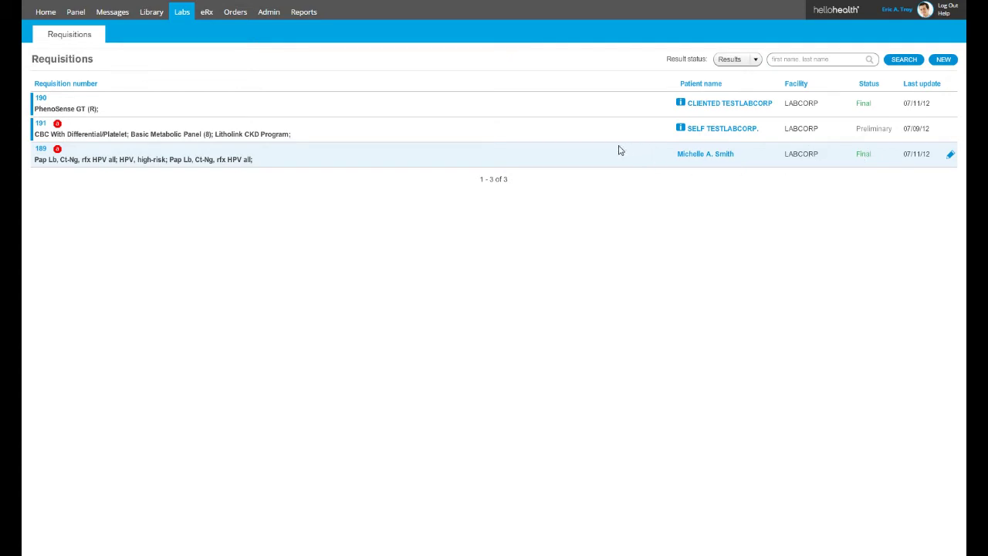
Step: Open the results of requisition 189 and mark the lab as reviewed
{"action": "left_click", "coordinate": [951, 155]}
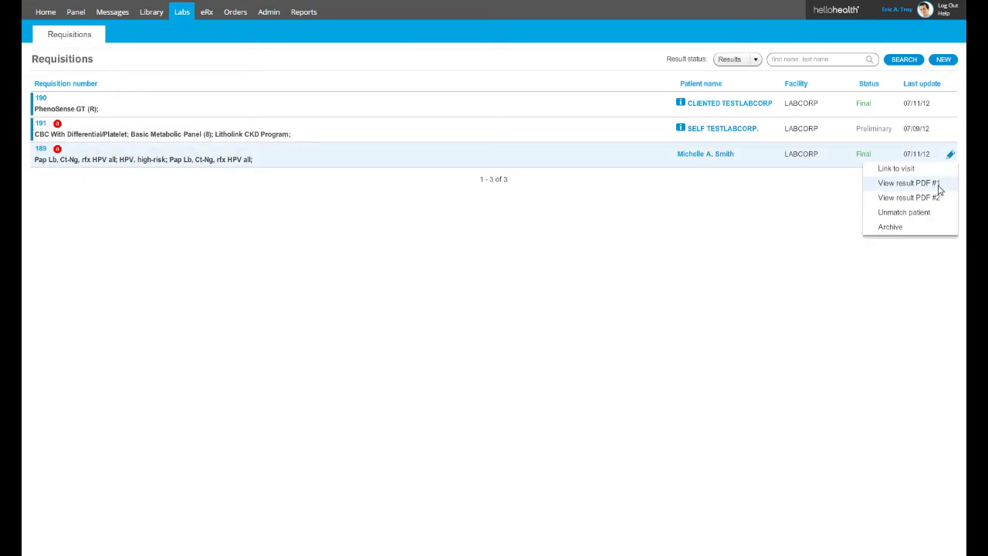
{"action": "left_click", "coordinate": [908, 183]}
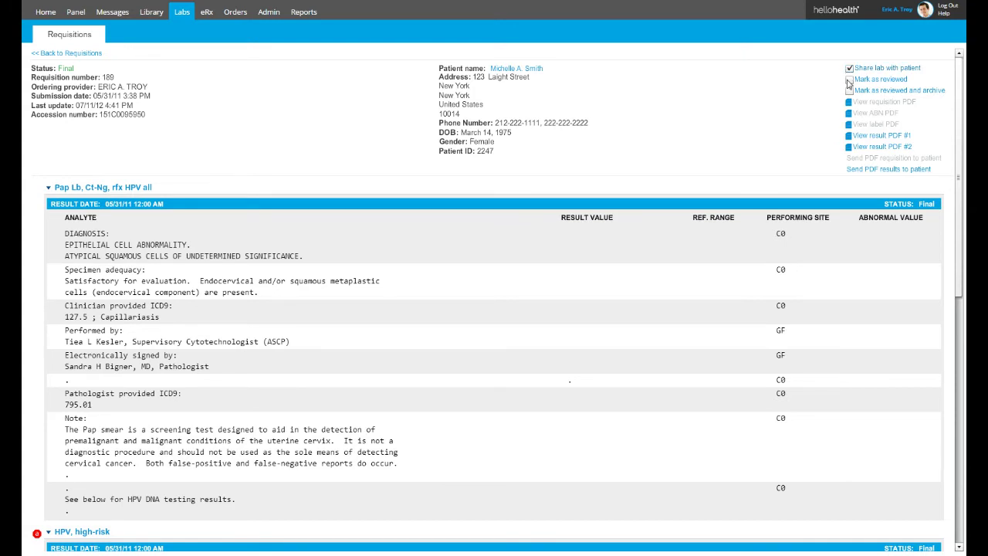
{"action": "left_click", "coordinate": [849, 80]}
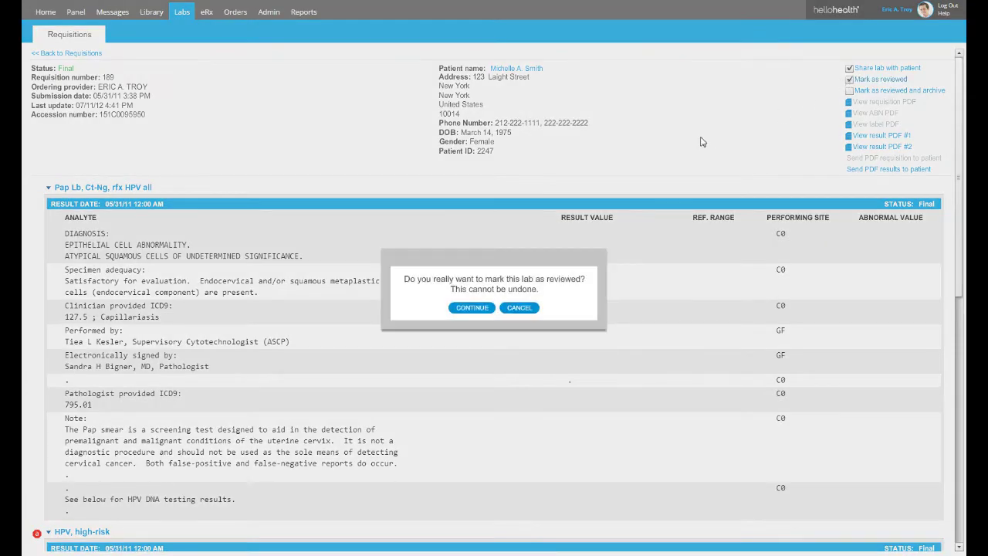
{"action": "left_click", "coordinate": [471, 308]}
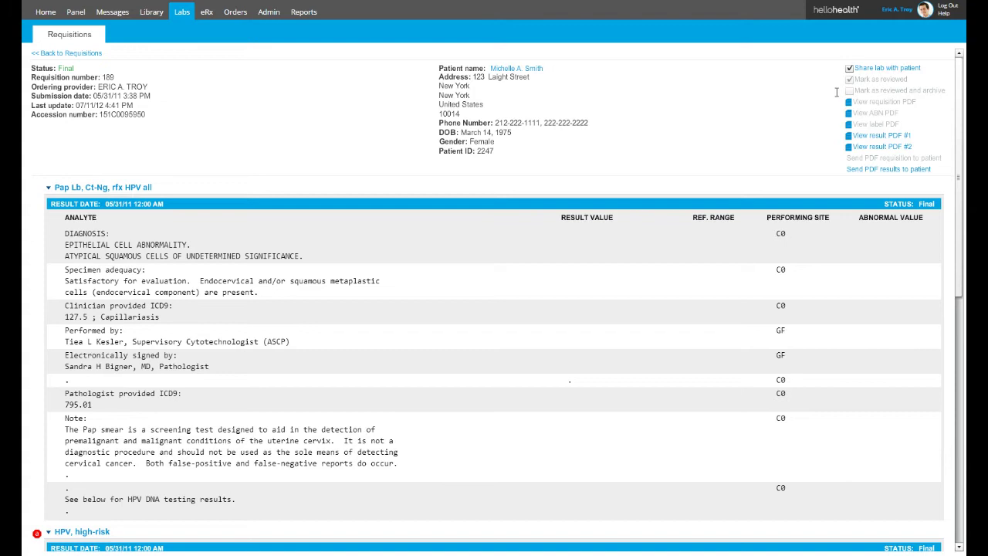
Step: View result PDF #1, check its available document actions and file info, and close it
{"action": "left_click", "coordinate": [866, 139]}
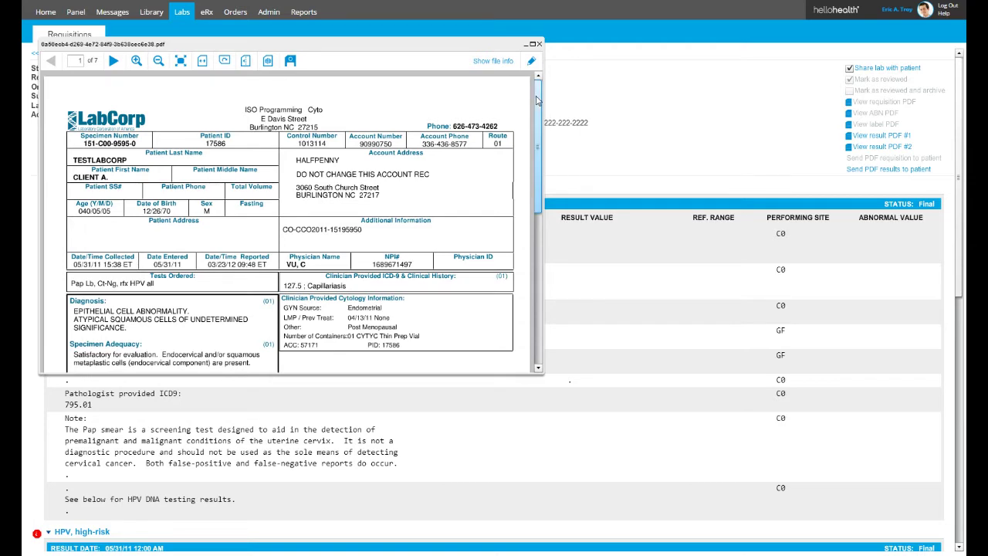
{"action": "mouse_move", "coordinate": [537, 95]}
{"action": "left_mouse_down"}
{"action": "mouse_move", "coordinate": [537, 114]}
{"action": "mouse_move", "coordinate": [538, 74]}
{"action": "left_mouse_up"}
{"action": "left_click", "coordinate": [531, 61]}
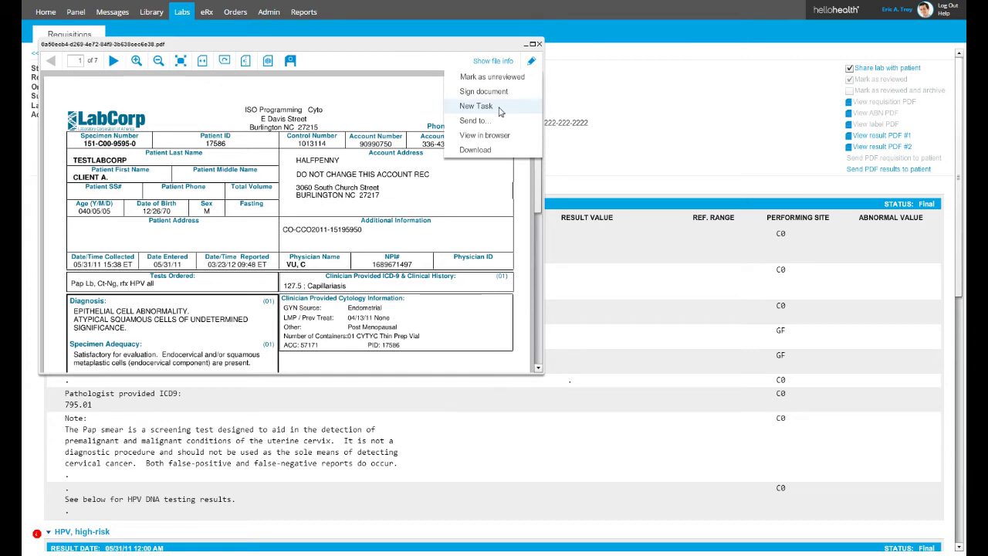
{"action": "left_click", "coordinate": [455, 52]}
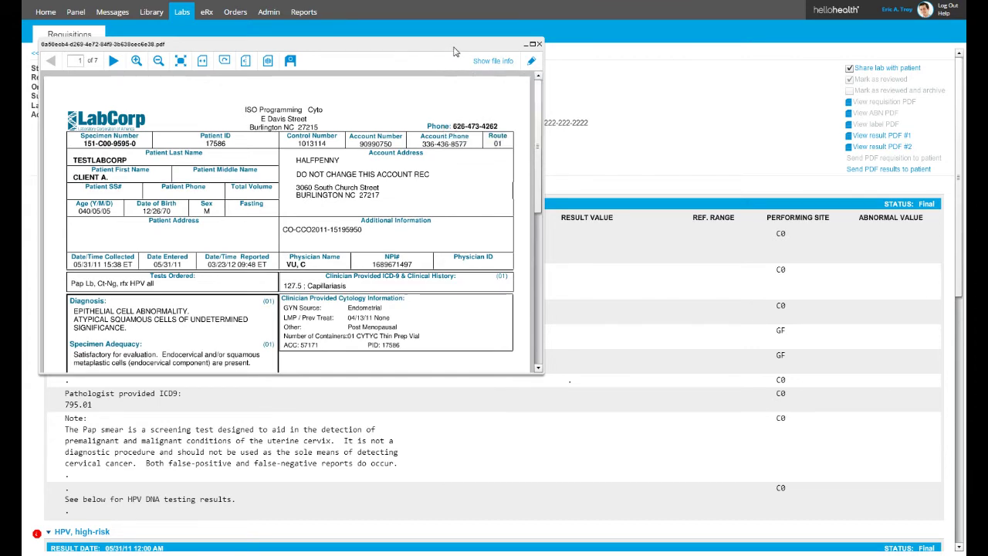
{"action": "left_click", "coordinate": [491, 63]}
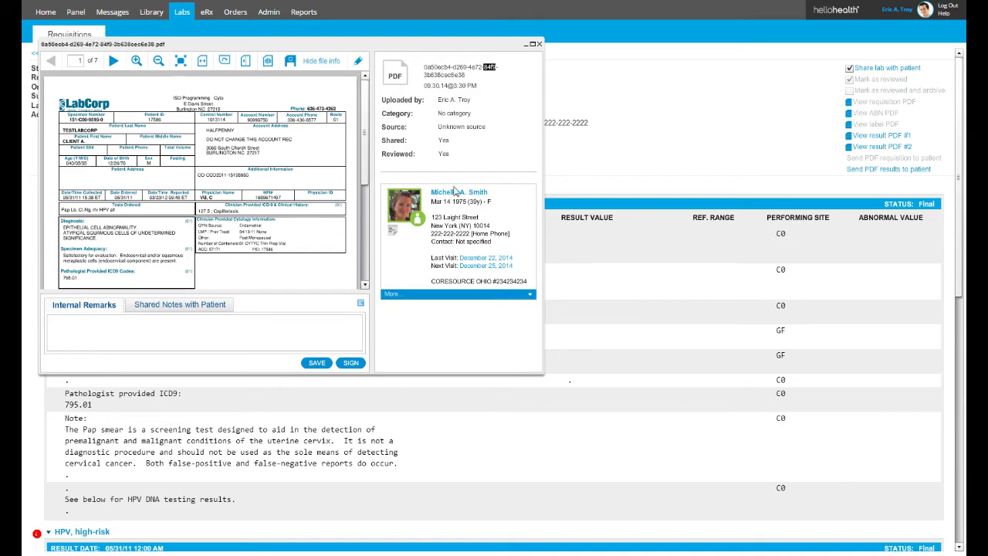
{"action": "key", "text": "Escape"}
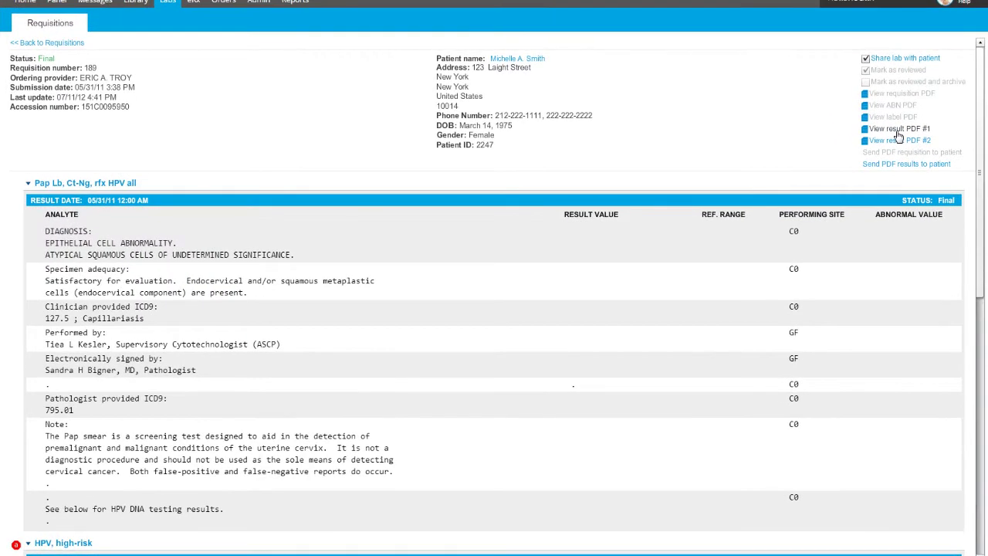
Step: Reopen result PDF #1, read down its first page to the HPV results and close the document
{"action": "left_click", "coordinate": [897, 133]}
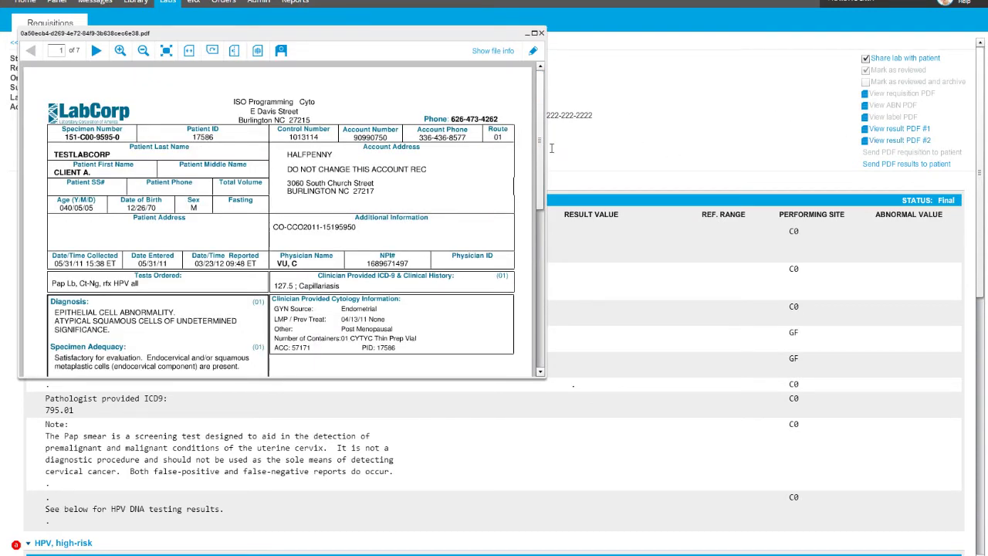
{"action": "left_click_drag", "start_coordinate": [541, 148], "coordinate": [529, 166]}
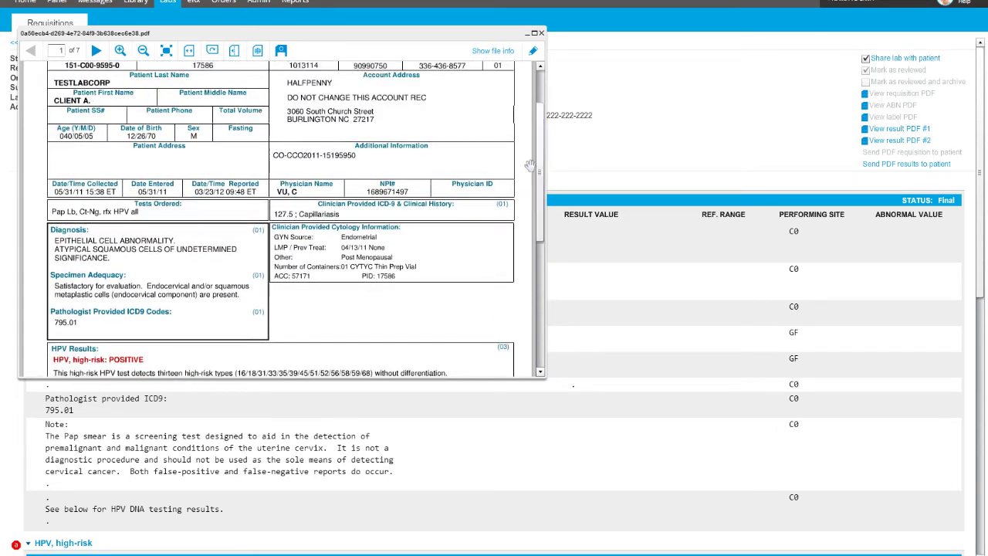
{"action": "left_click", "coordinate": [542, 34]}
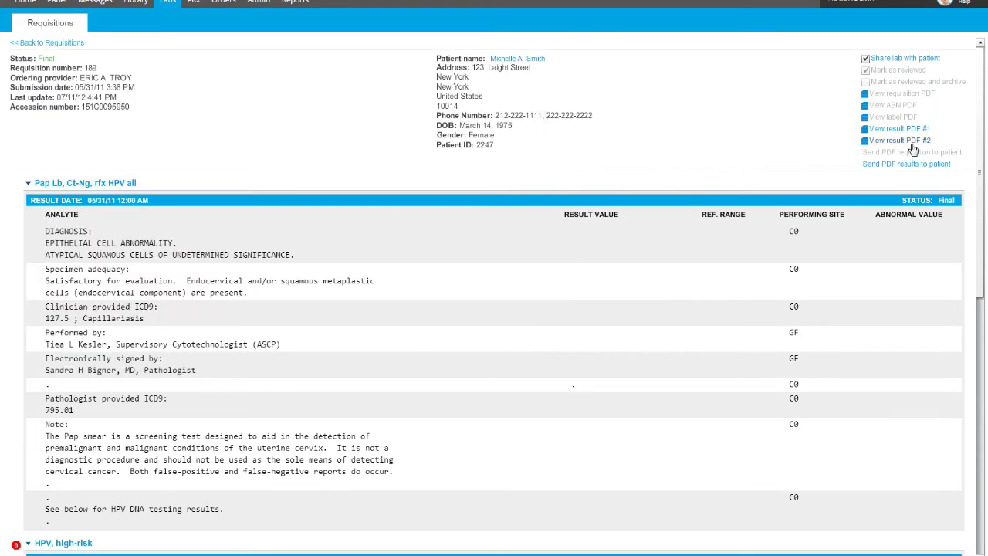
Step: View result PDF #2 and close the document
{"action": "left_click", "coordinate": [911, 143]}
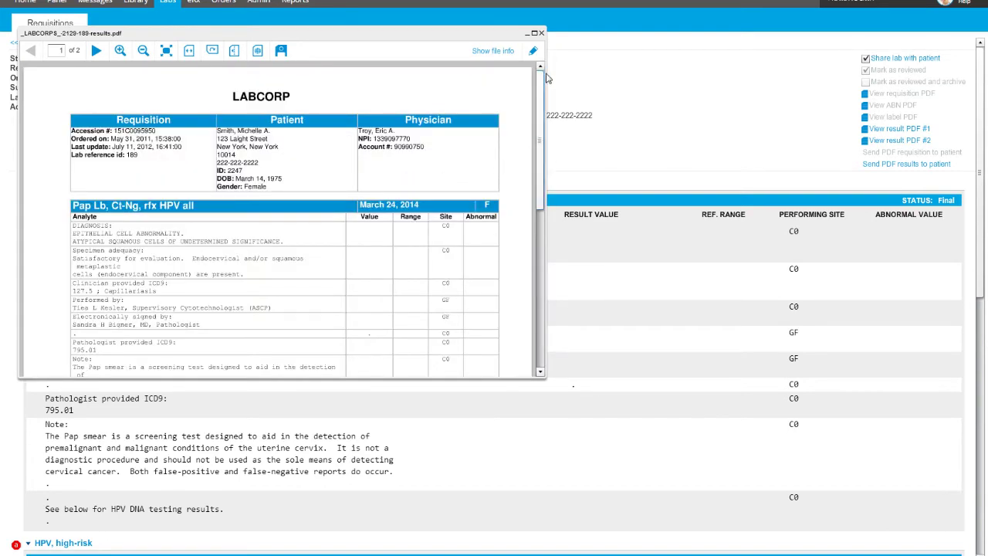
{"action": "left_click", "coordinate": [541, 34]}
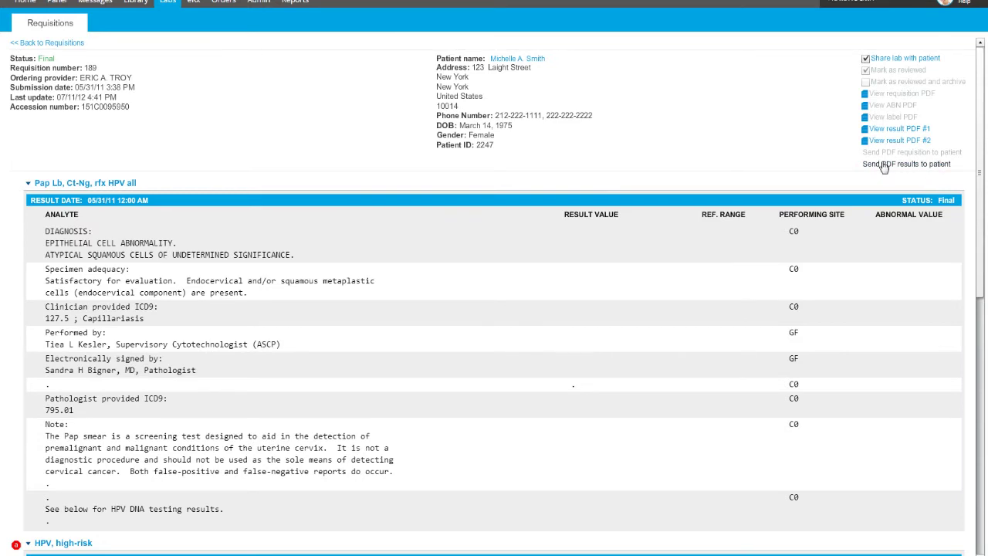
{"action": "left_click", "coordinate": [884, 164]}
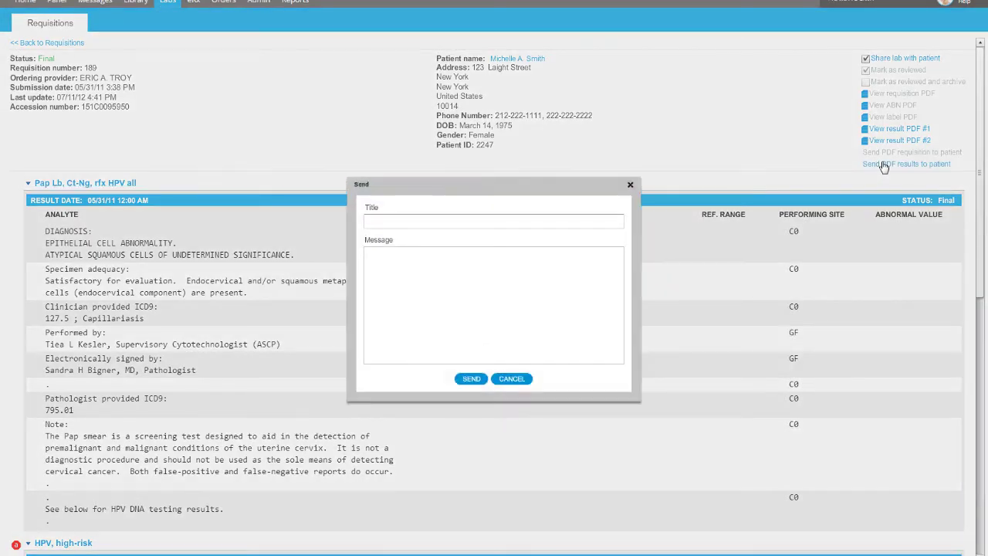
{"action": "left_click", "coordinate": [525, 222]}
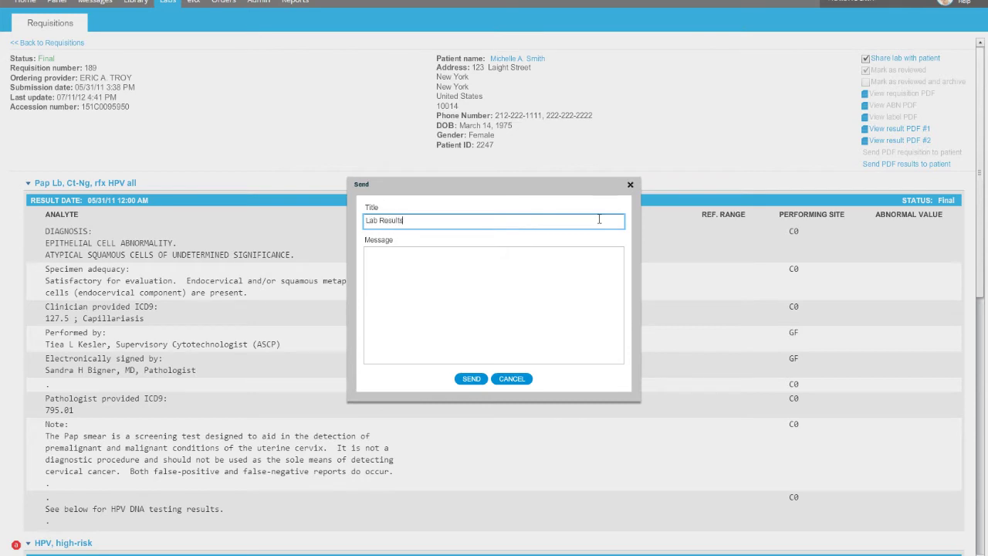
{"action": "left_click", "coordinate": [629, 185]}
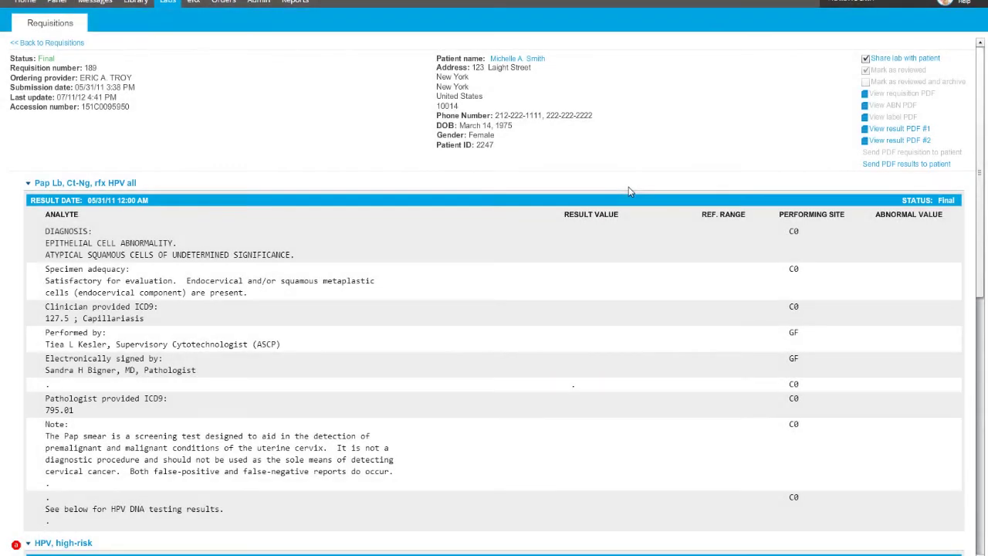
Step: Read down the lab result through the Pap and HPV analytes, abnormal flags, performing sites and notes to the remarks area
{"action": "scroll", "coordinate": [466, 224], "scroll_direction": "down", "scroll_amount": 1}
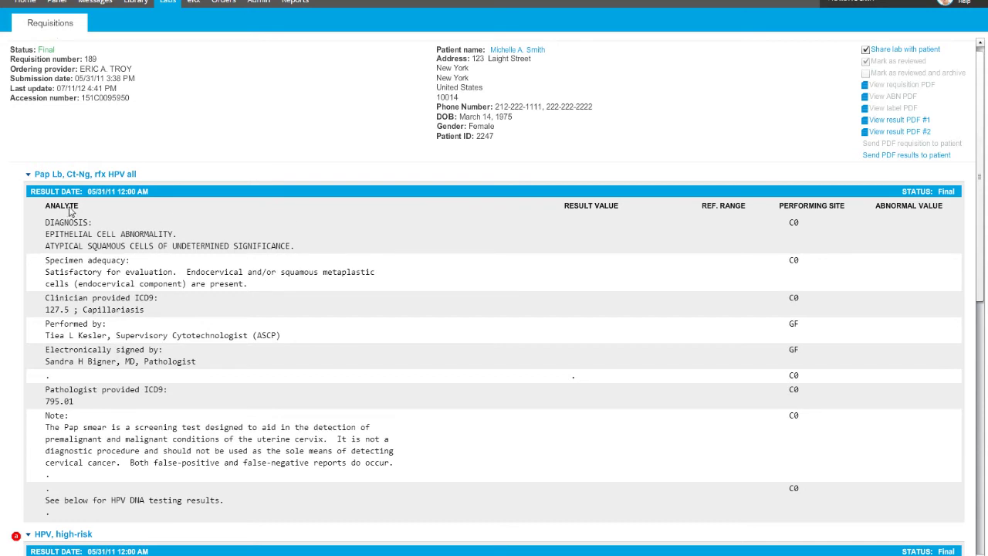
{"action": "scroll", "coordinate": [70, 210], "scroll_direction": "down", "scroll_amount": 1}
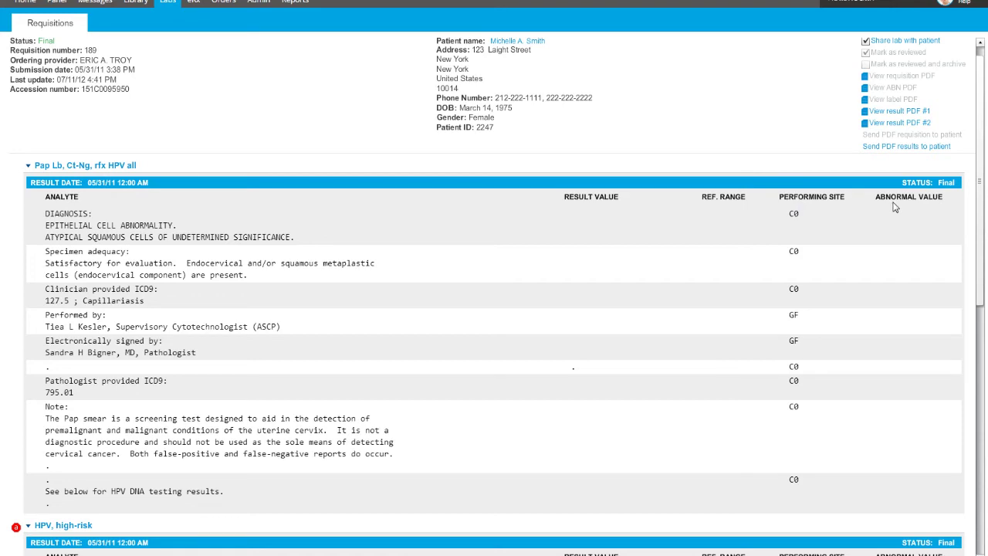
{"action": "scroll", "coordinate": [893, 207], "scroll_direction": "down", "scroll_amount": 2}
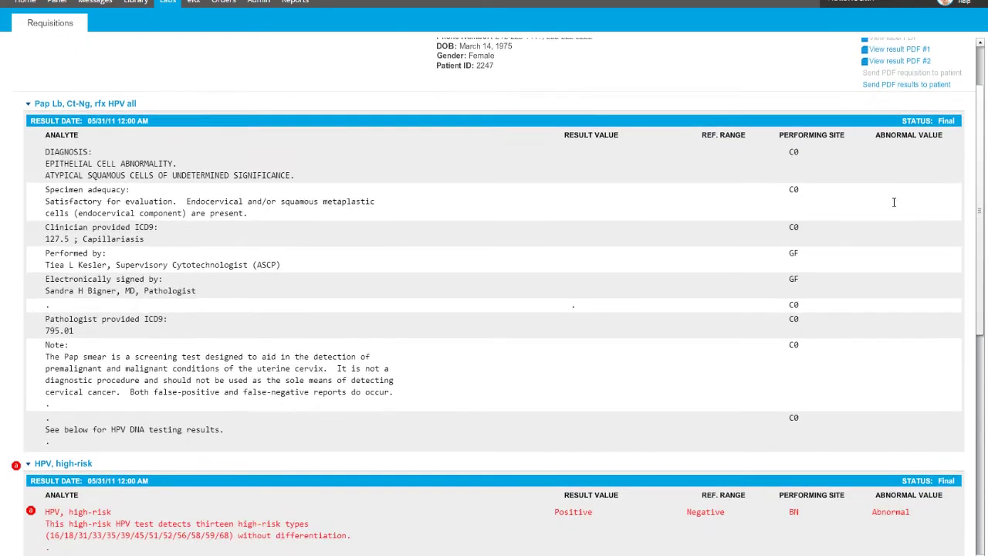
{"action": "scroll", "coordinate": [894, 203], "scroll_direction": "down", "scroll_amount": 5}
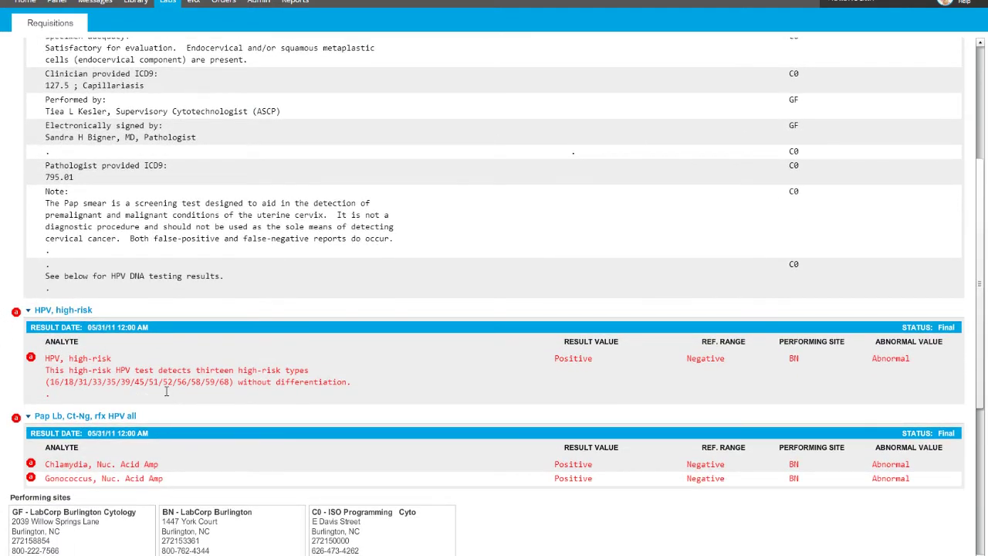
{"action": "scroll", "coordinate": [162, 391], "scroll_direction": "down", "scroll_amount": 1}
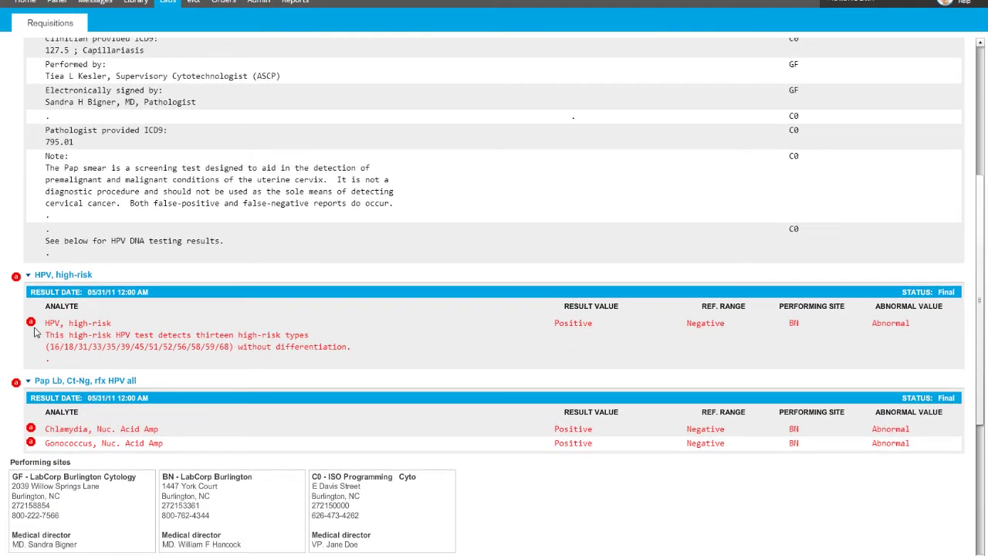
{"action": "scroll", "coordinate": [34, 331], "scroll_direction": "down", "scroll_amount": 1}
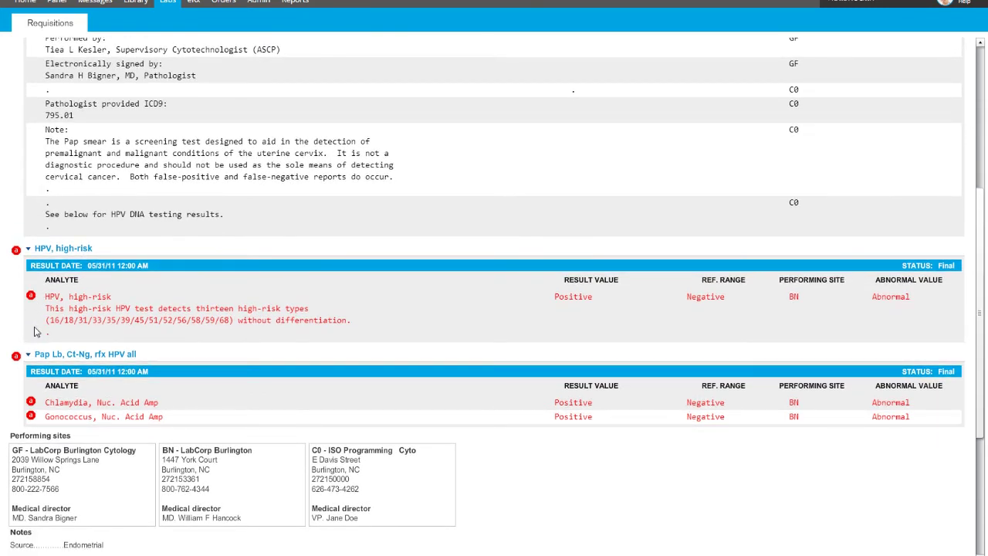
{"action": "scroll", "coordinate": [27, 369], "scroll_direction": "down", "scroll_amount": 1}
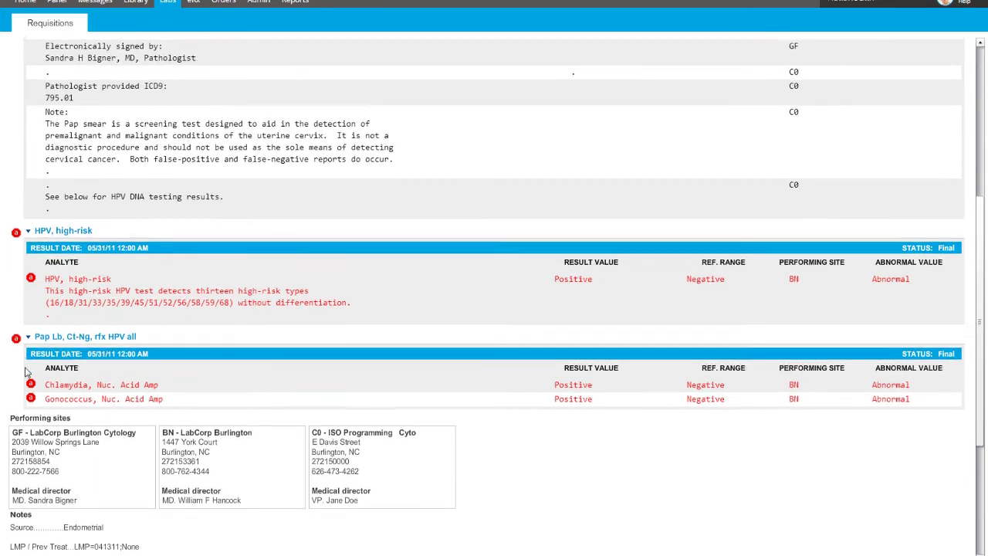
{"action": "scroll", "coordinate": [25, 372], "scroll_direction": "down", "scroll_amount": 4}
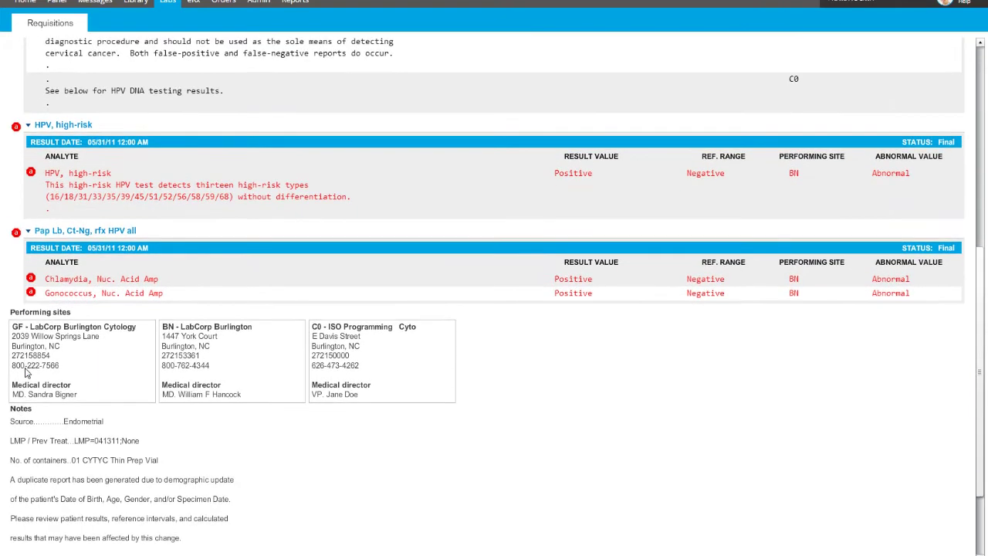
{"action": "scroll", "coordinate": [111, 370], "scroll_direction": "down", "scroll_amount": 3}
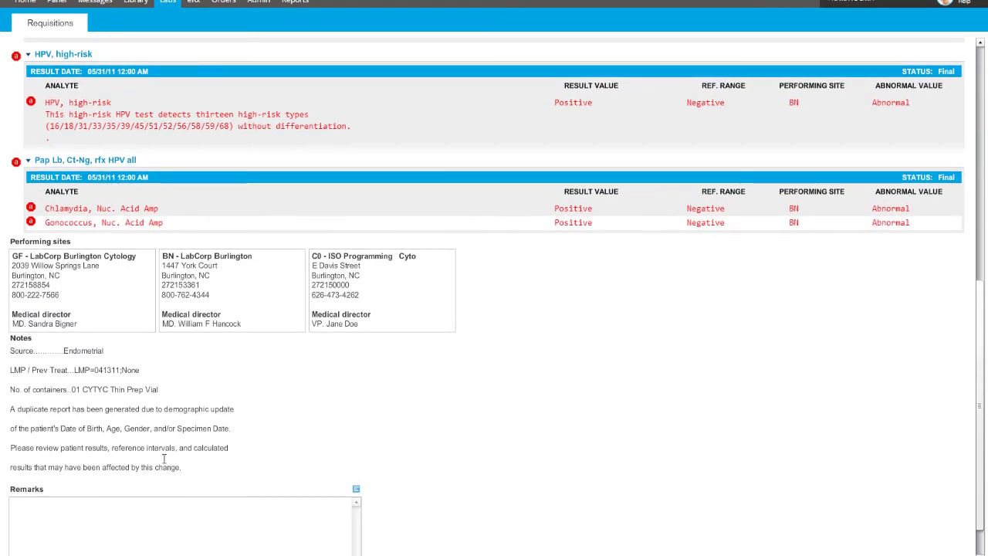
{"action": "scroll", "coordinate": [127, 424], "scroll_direction": "down", "scroll_amount": 2}
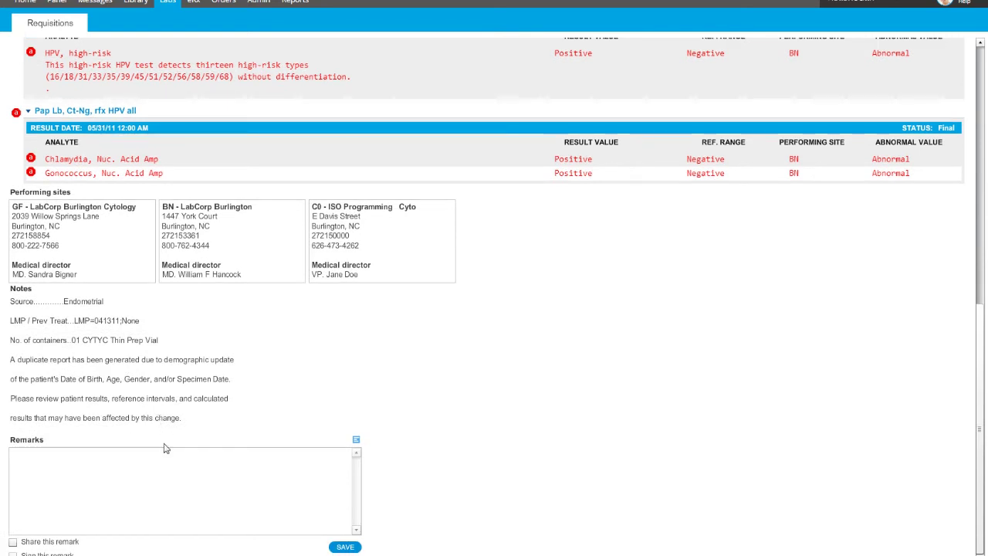
Step: Fill the lab's remarks with the Normal Results template, share the remark and save it
{"action": "left_click", "coordinate": [164, 451]}
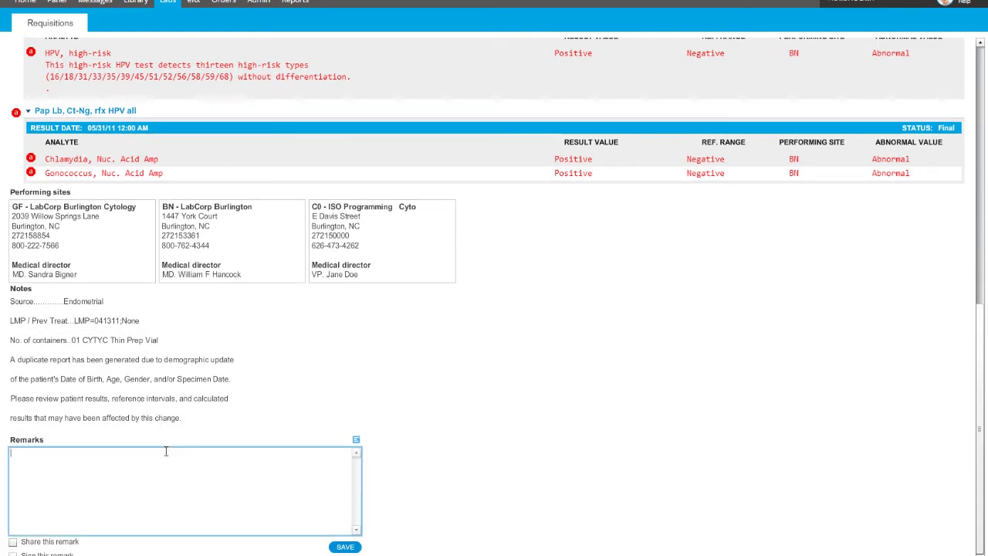
{"action": "left_click", "coordinate": [356, 441]}
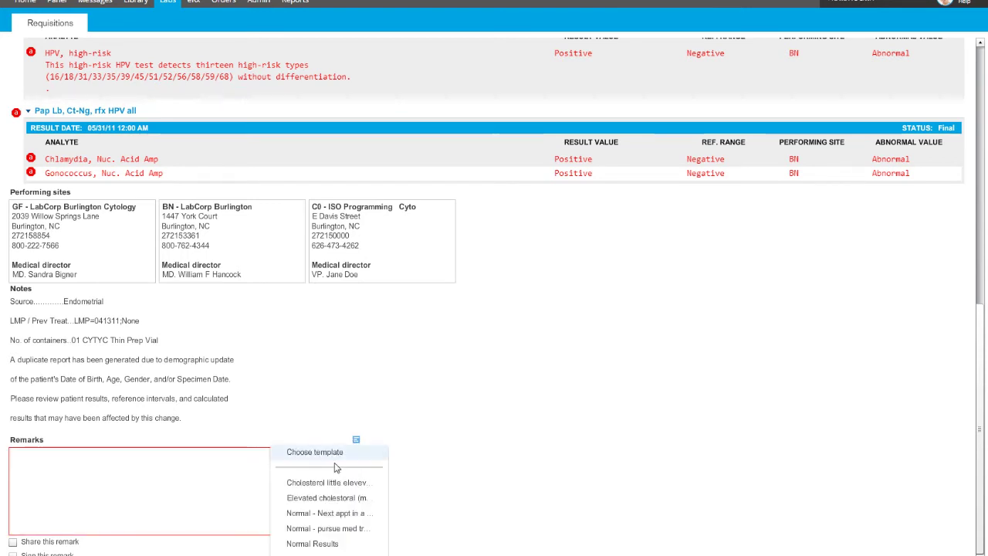
{"action": "left_click", "coordinate": [325, 544]}
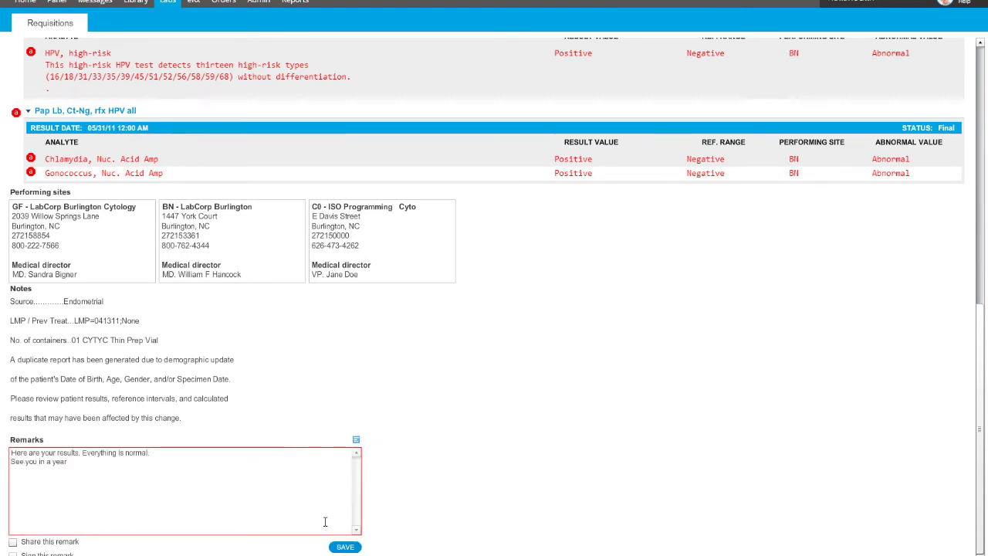
{"action": "left_click", "coordinate": [13, 544]}
{"action": "left_click", "coordinate": [357, 549]}
{"action": "left_click", "coordinate": [461, 314]}
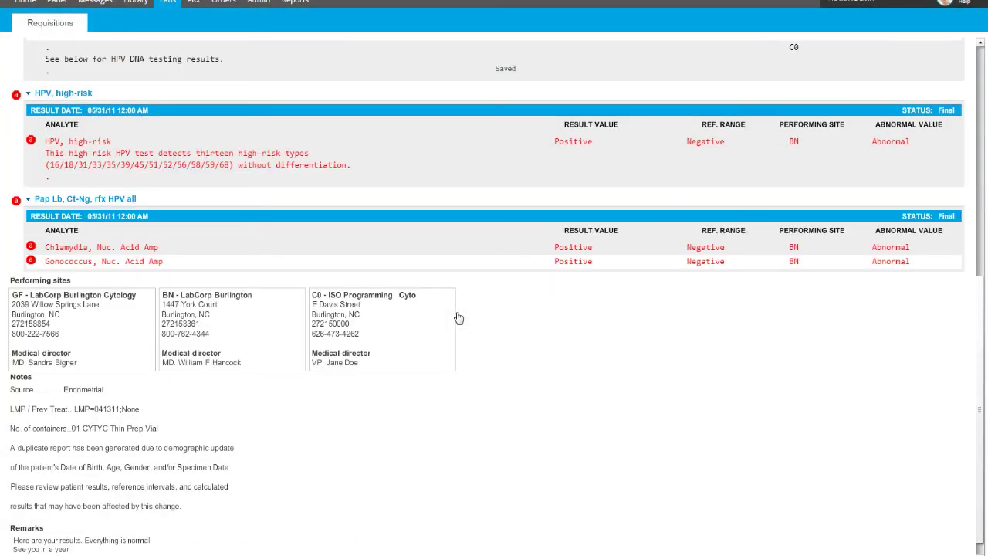
Step: Go to the Orders section and start a new Radiology order for procedure 99211
{"action": "scroll", "coordinate": [473, 315], "scroll_direction": "up", "scroll_amount": 1}
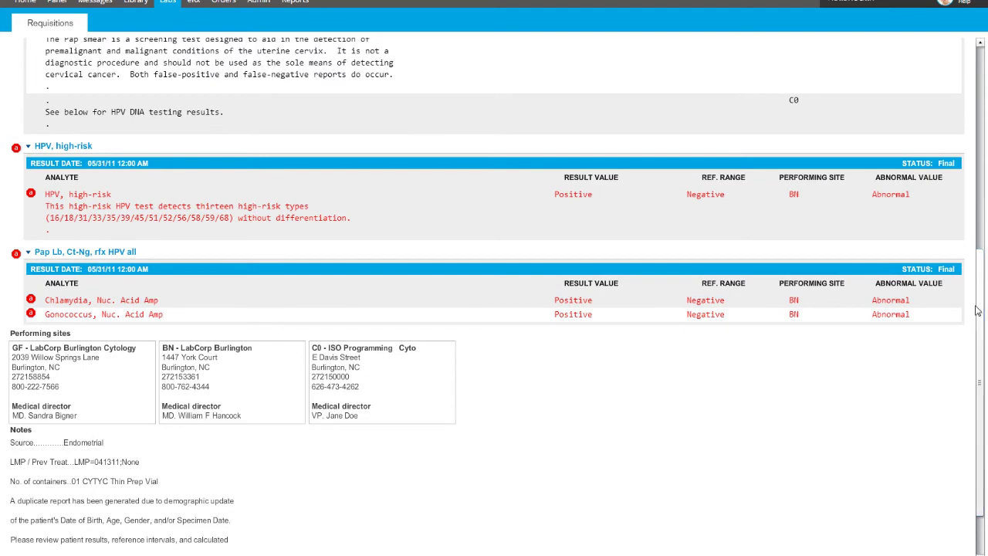
{"action": "left_click_drag", "start_coordinate": [978, 313], "coordinate": [978, 54]}
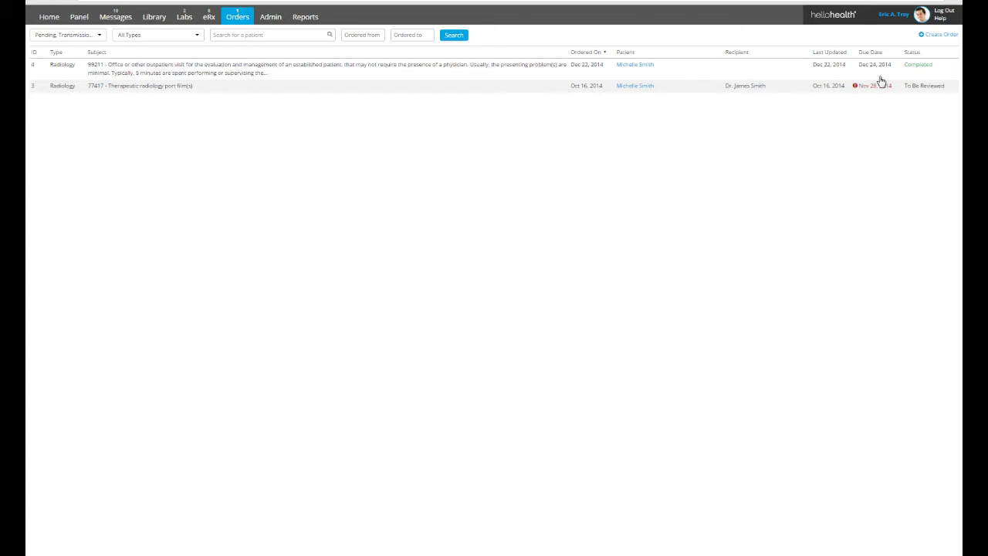
{"action": "left_click", "coordinate": [926, 37]}
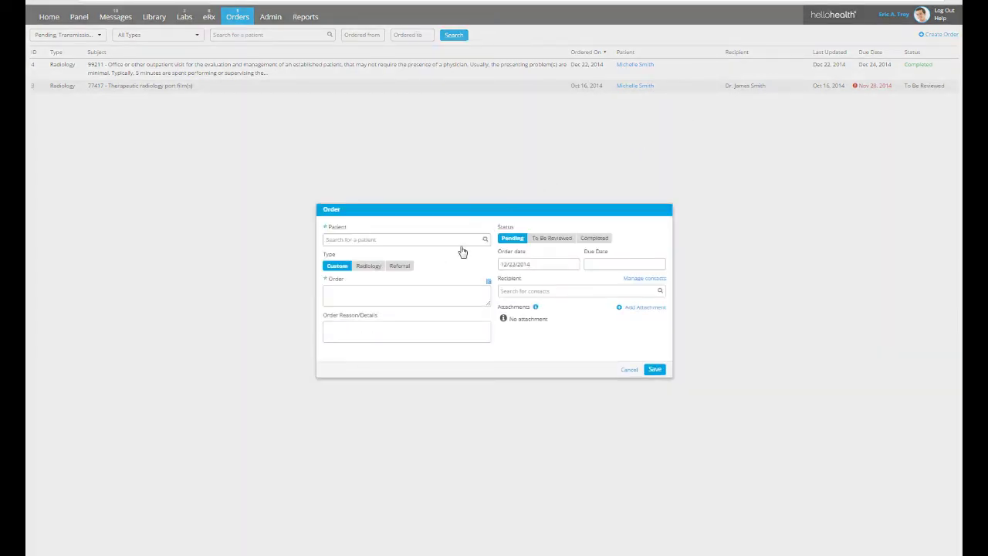
{"action": "left_click", "coordinate": [371, 266]}
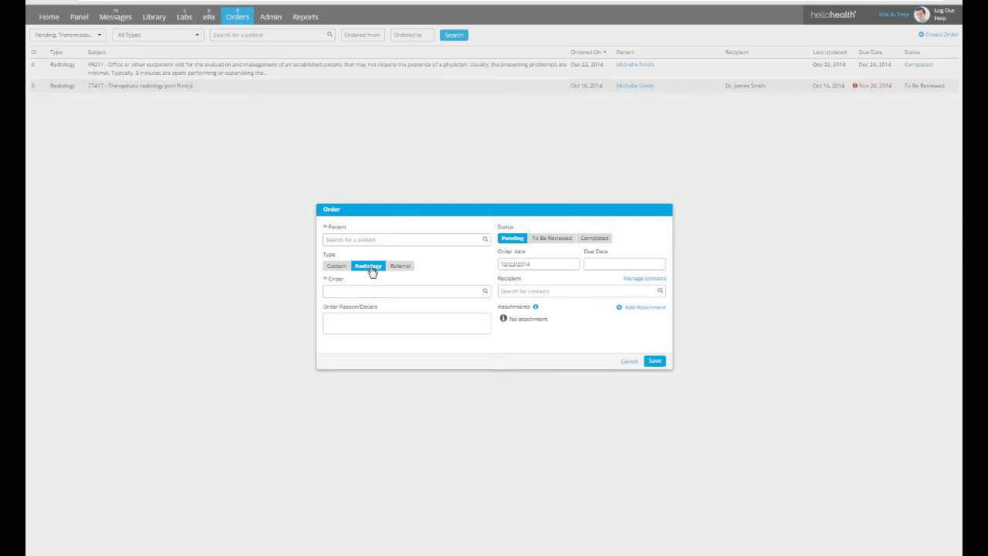
{"action": "left_click", "coordinate": [386, 240]}
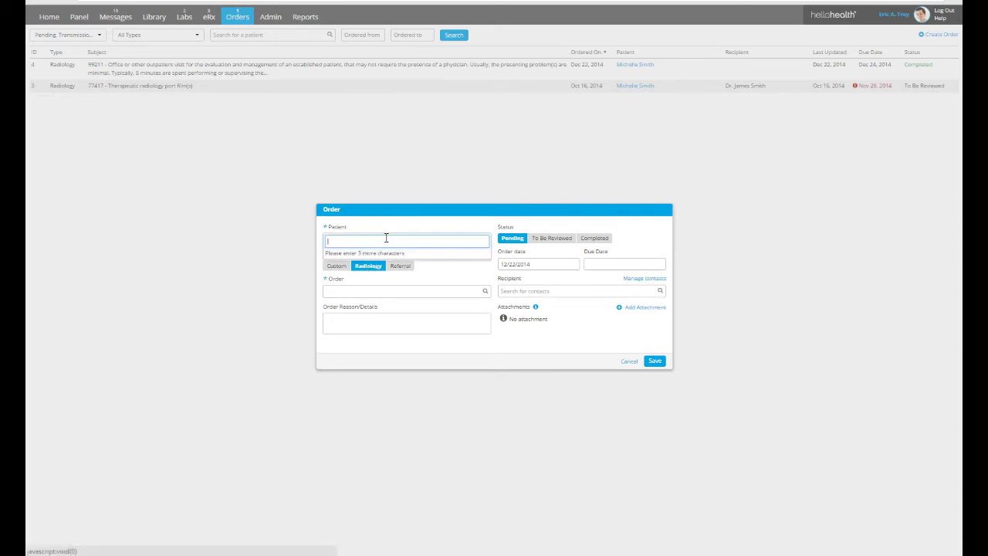
{"action": "left_click", "coordinate": [410, 295]}
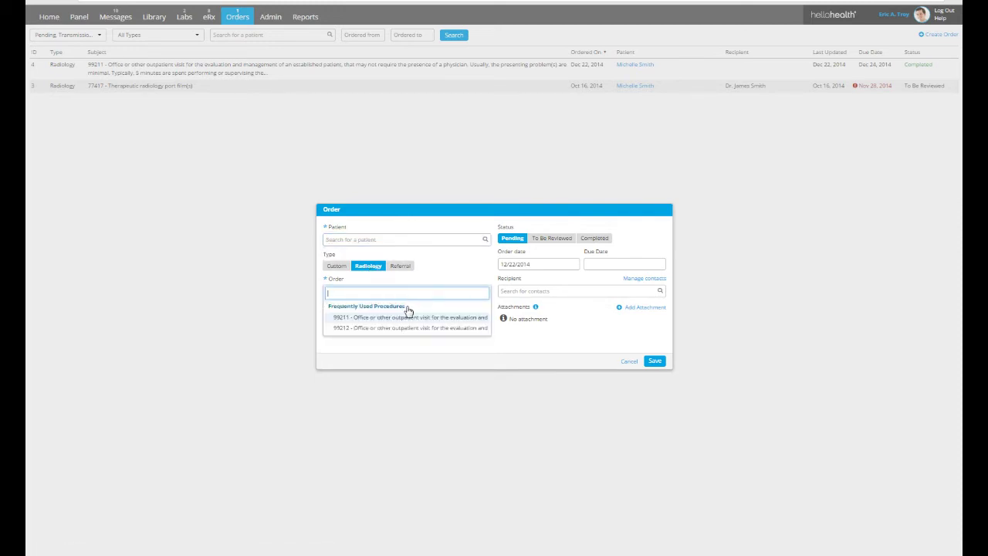
{"action": "left_click", "coordinate": [404, 317]}
Step: Search for the patient by first name and assign the matching patient to the radiology order
{"action": "left_click", "coordinate": [385, 242]}
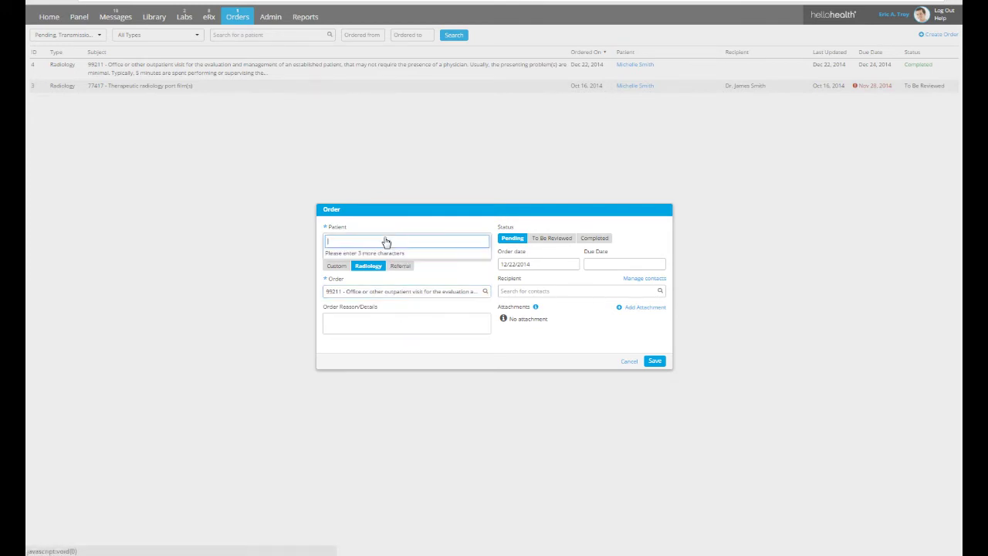
{"action": "type", "text": "michell"}
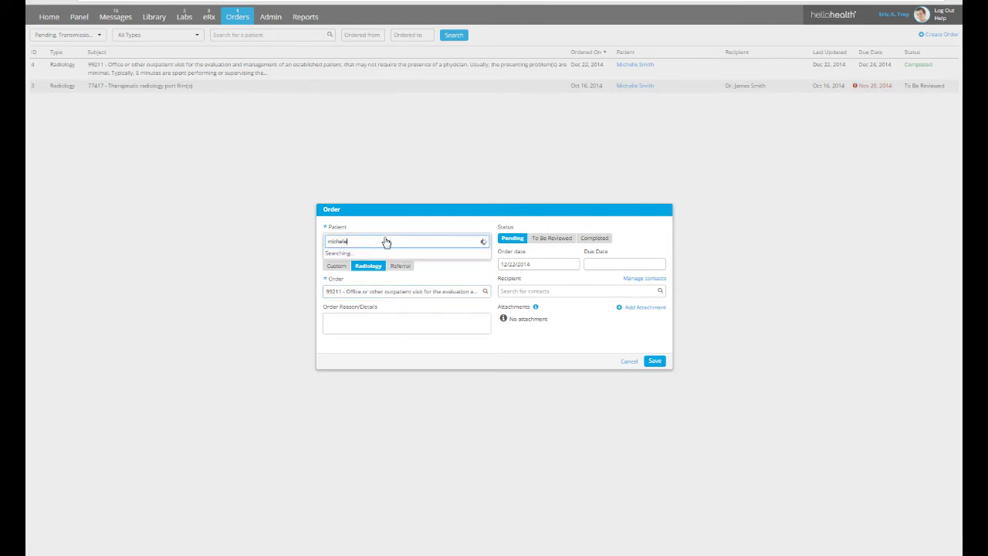
{"action": "type", "text": "e"}
{"action": "left_click", "coordinate": [380, 254]}
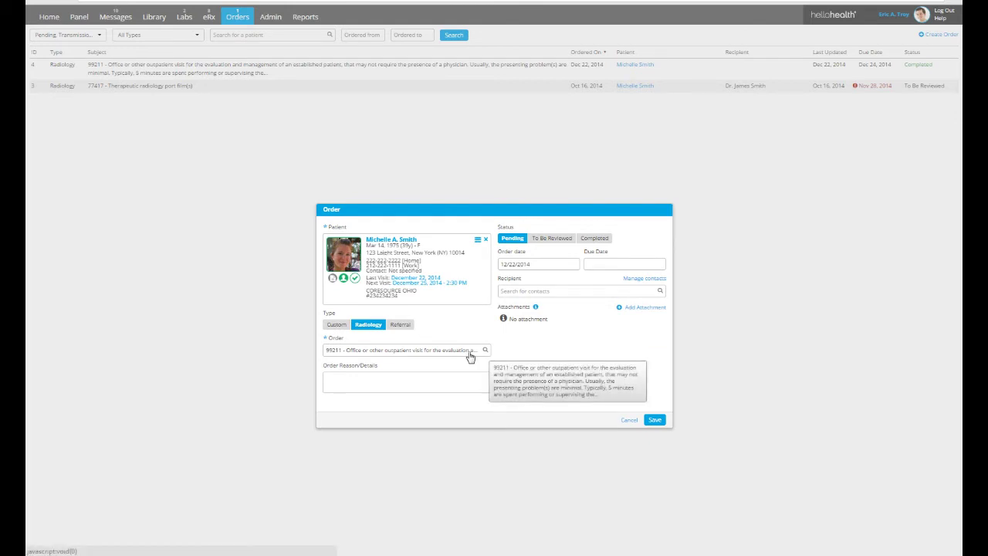
Step: Enter "test" as the order reason and set the due date to 12/30/2014
{"action": "left_click", "coordinate": [453, 378]}
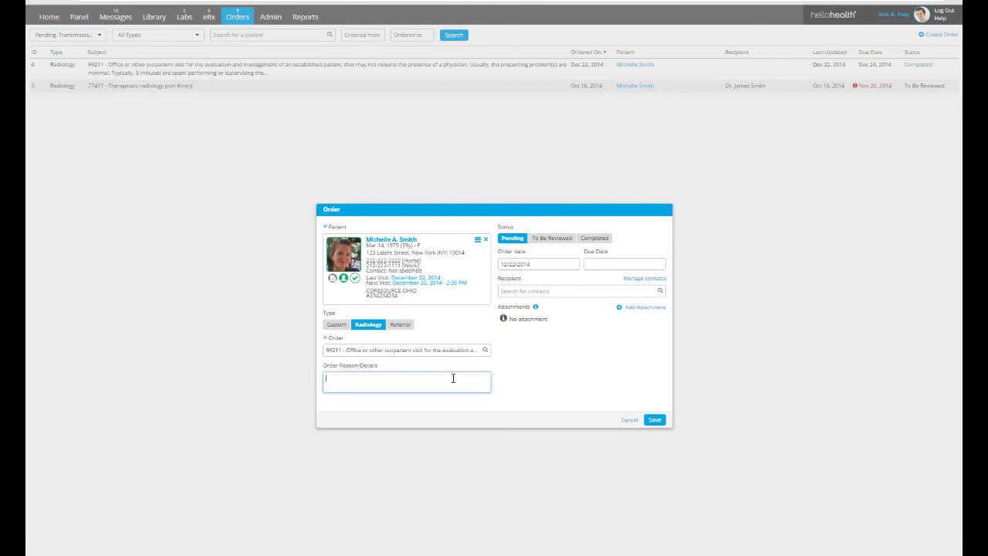
{"action": "type", "text": "test"}
{"action": "left_click", "coordinate": [598, 264]}
{"action": "left_click", "coordinate": [704, 227]}
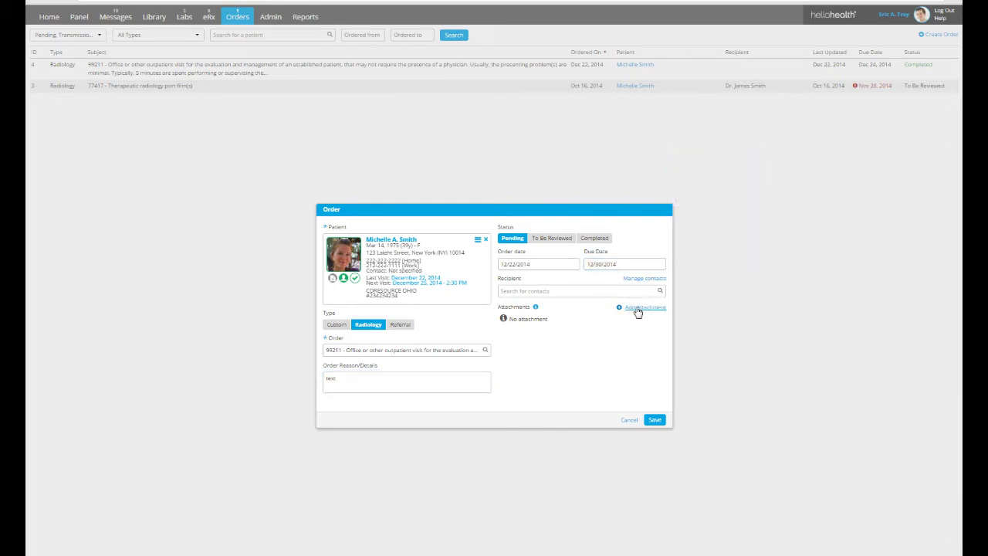
Step: Check the attachment source options for the order and save it with Completed status
{"action": "left_click", "coordinate": [639, 308]}
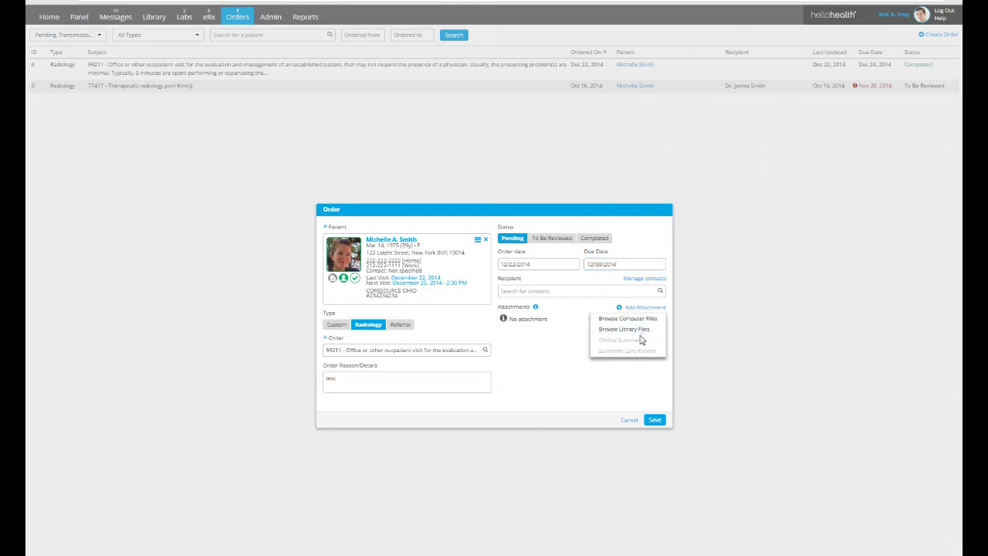
{"action": "left_click", "coordinate": [577, 342]}
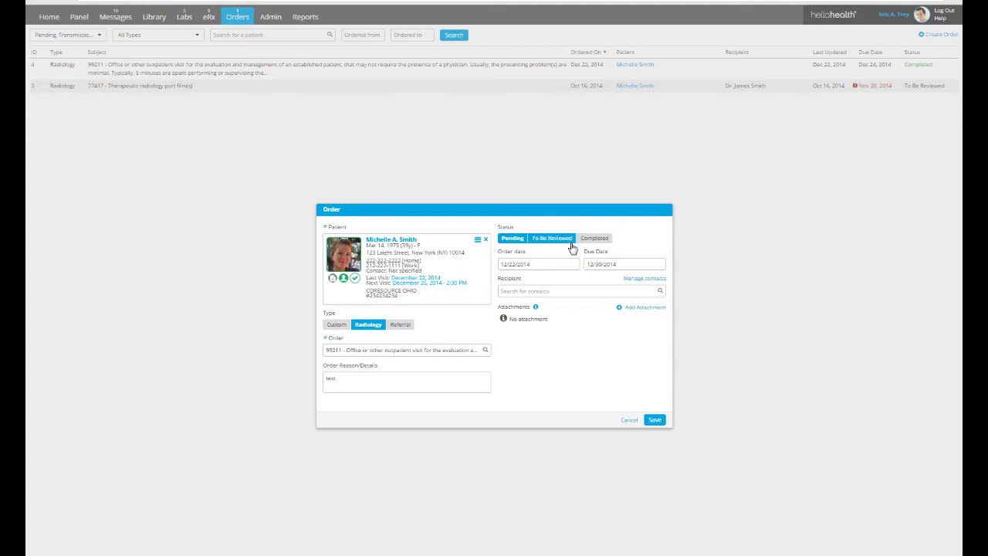
{"action": "left_click", "coordinate": [631, 308]}
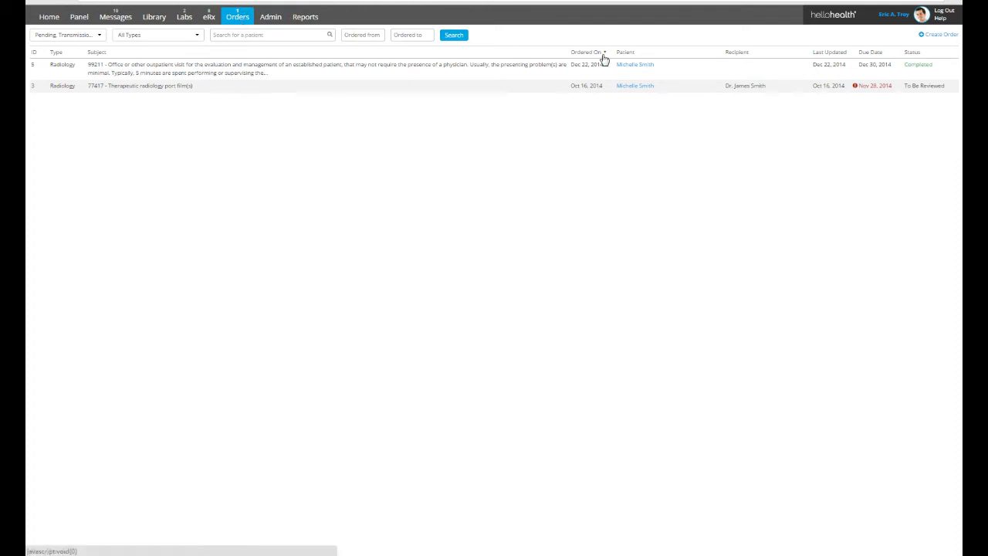
Step: Mark the 77417 therapeutic radiology port film(s) order as completed
{"action": "left_click", "coordinate": [954, 86]}
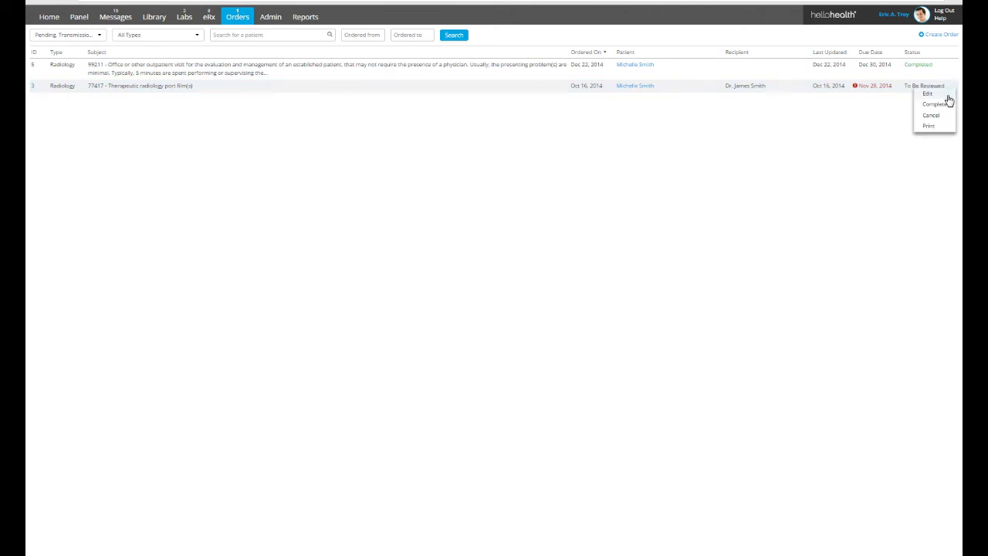
{"action": "left_click", "coordinate": [945, 105]}
Step: Create a new order and assign it to the patient found by first name
{"action": "left_click", "coordinate": [935, 37]}
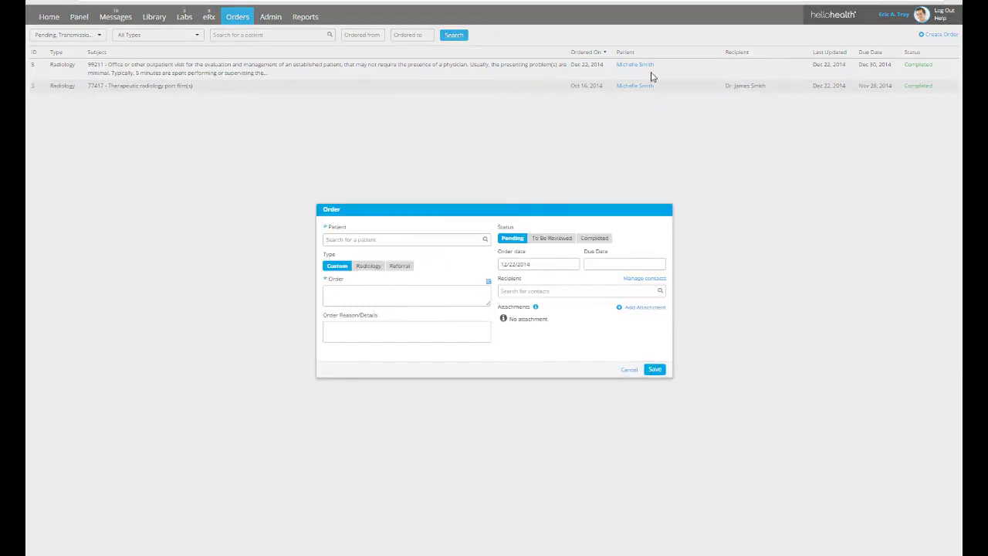
{"action": "left_click", "coordinate": [359, 241]}
{"action": "type", "text": "MICHEL"}
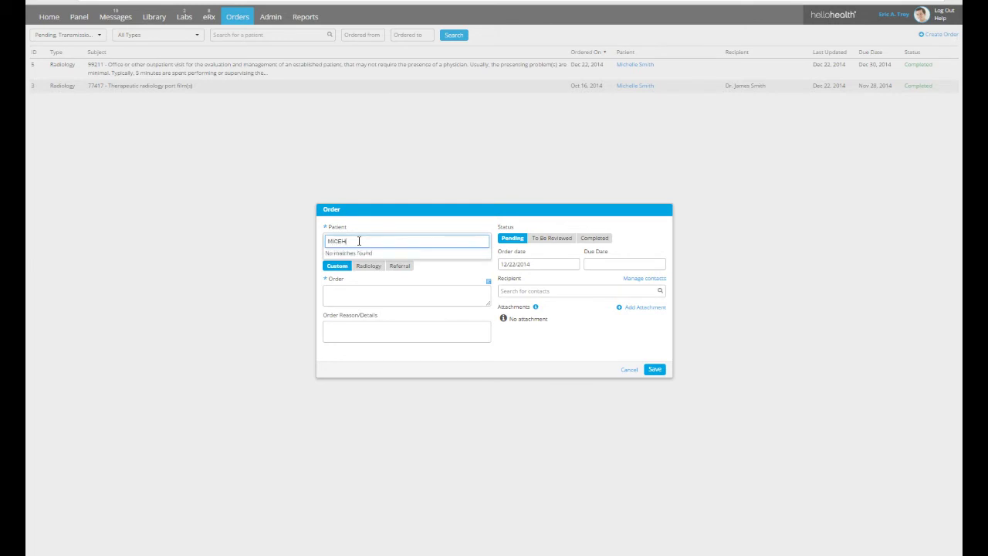
{"action": "type", "text": "LE"}
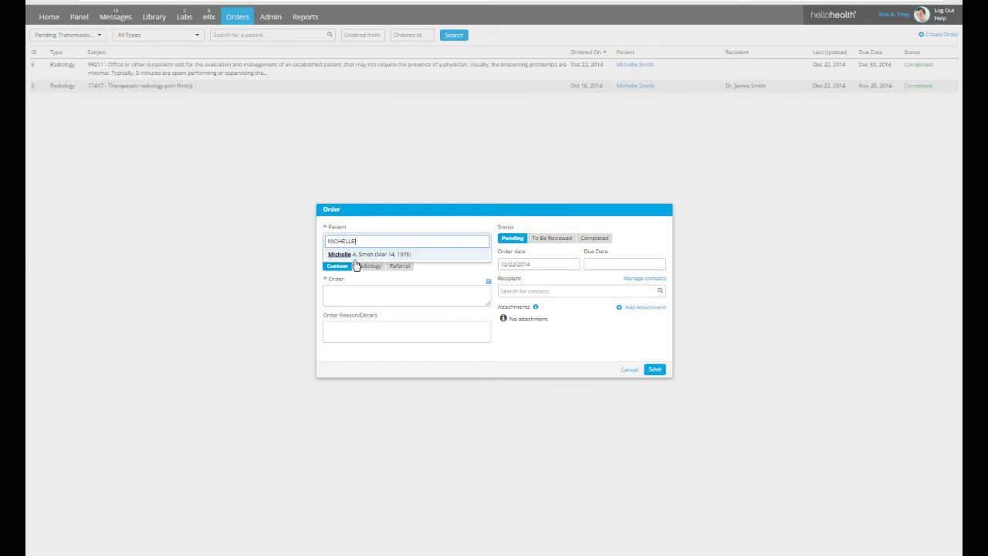
{"action": "left_click", "coordinate": [355, 256]}
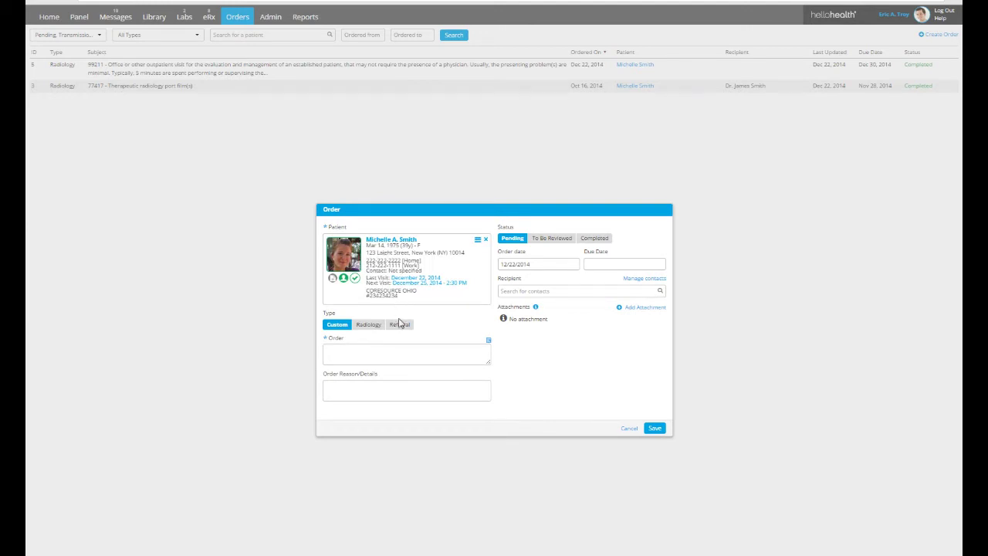
Step: Make the order a Referral with the reason "TEST REFERRAL" and fill in the order text from the Cardiologist template
{"action": "left_click", "coordinate": [399, 326]}
{"action": "left_click", "coordinate": [401, 390]}
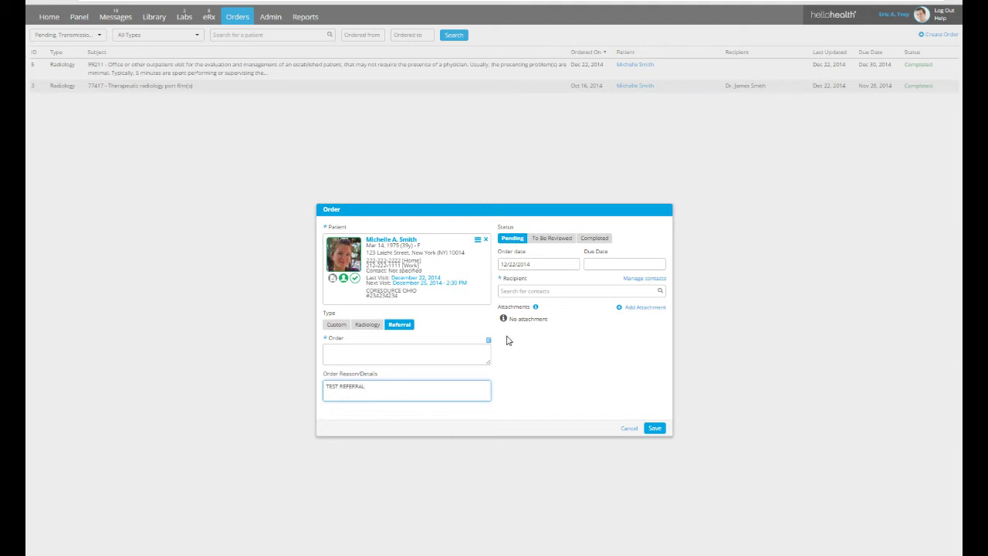
{"action": "left_click", "coordinate": [488, 342]}
{"action": "left_click", "coordinate": [488, 341]}
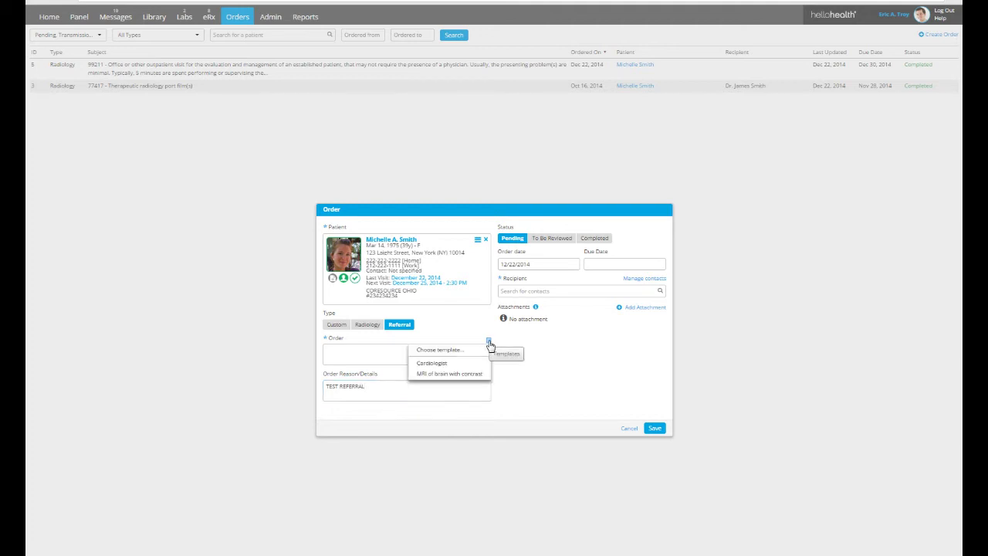
{"action": "left_click", "coordinate": [472, 371]}
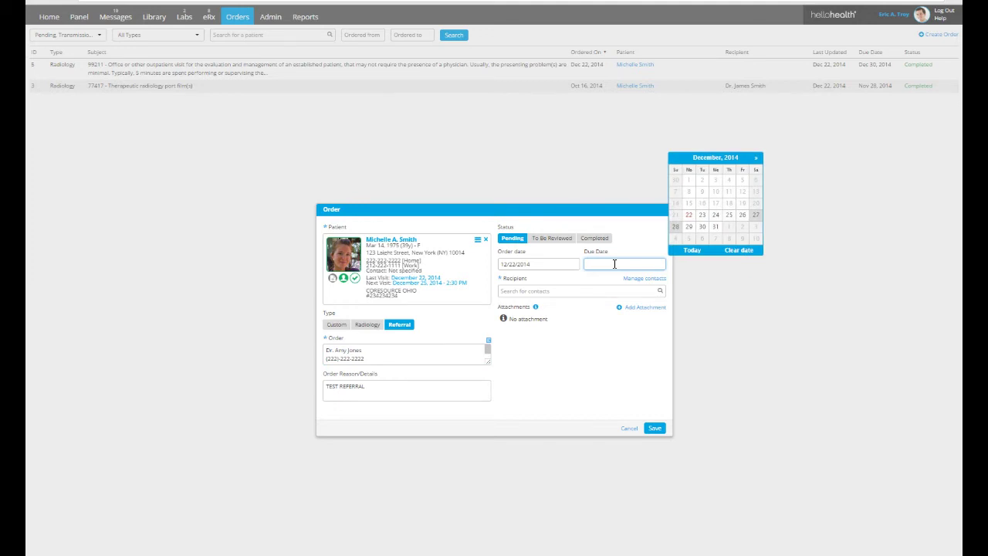
Step: Set the referral's due date to 12/31/2014 and assign the matching doctor from the contacts as recipient
{"action": "left_click", "coordinate": [714, 226]}
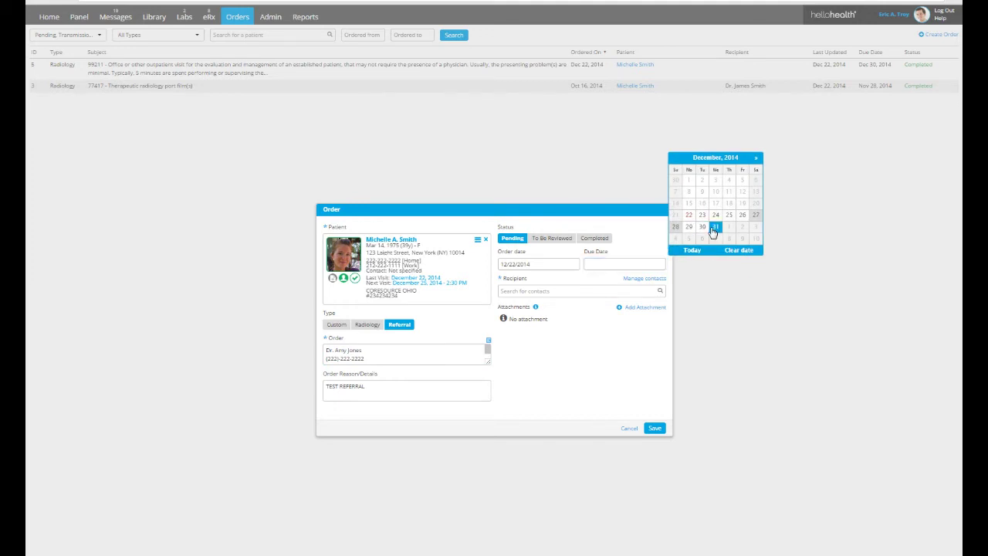
{"action": "left_click", "coordinate": [622, 293]}
{"action": "type", "text": "JAME"}
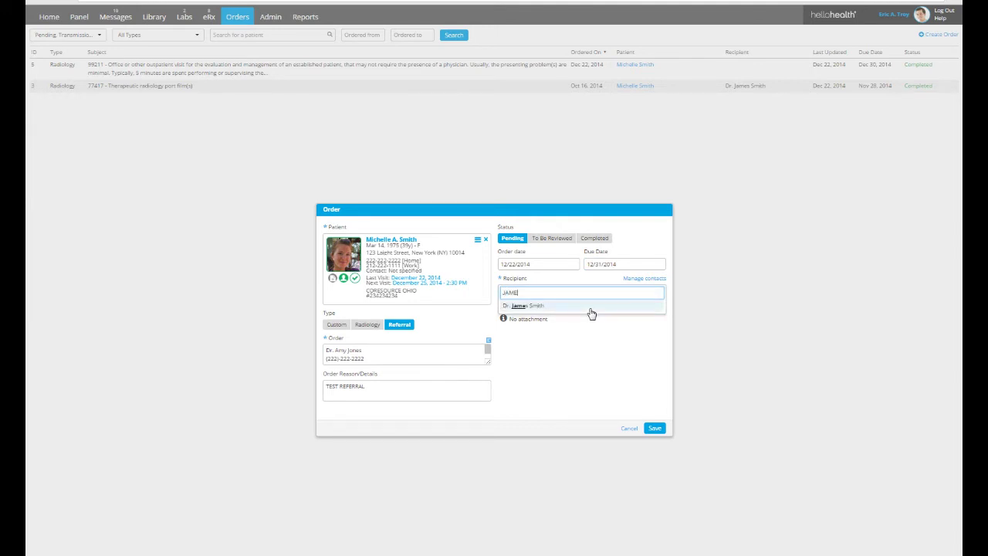
{"action": "left_click", "coordinate": [591, 306]}
Step: Examine the contact list and the fields for adding a contact, and return to the order without creating one
{"action": "left_click", "coordinate": [644, 277]}
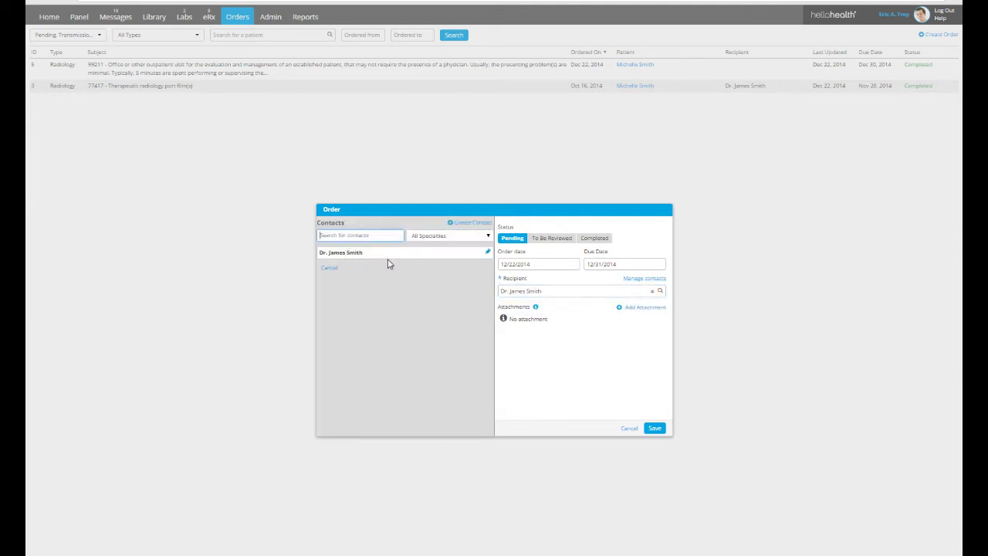
{"action": "left_click", "coordinate": [463, 223]}
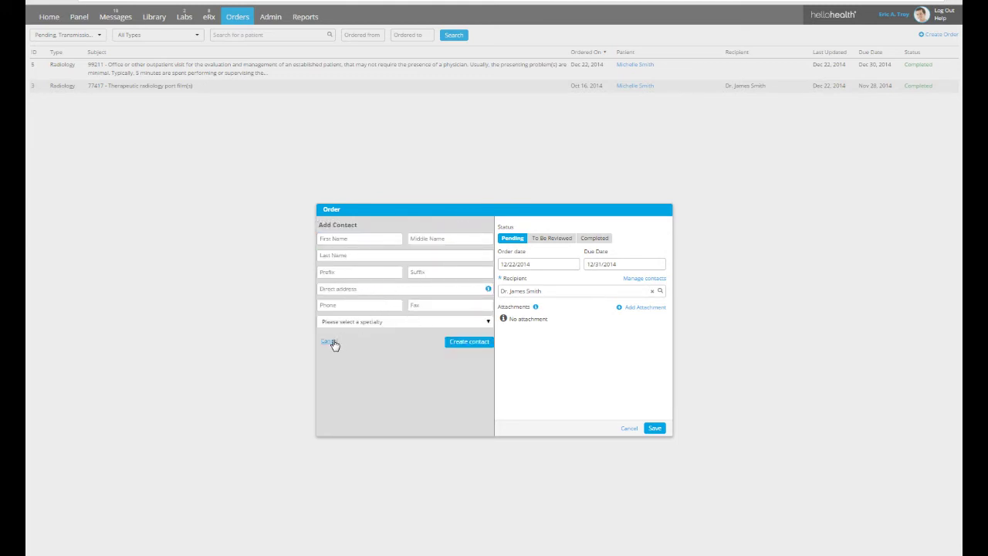
{"action": "left_click", "coordinate": [330, 341]}
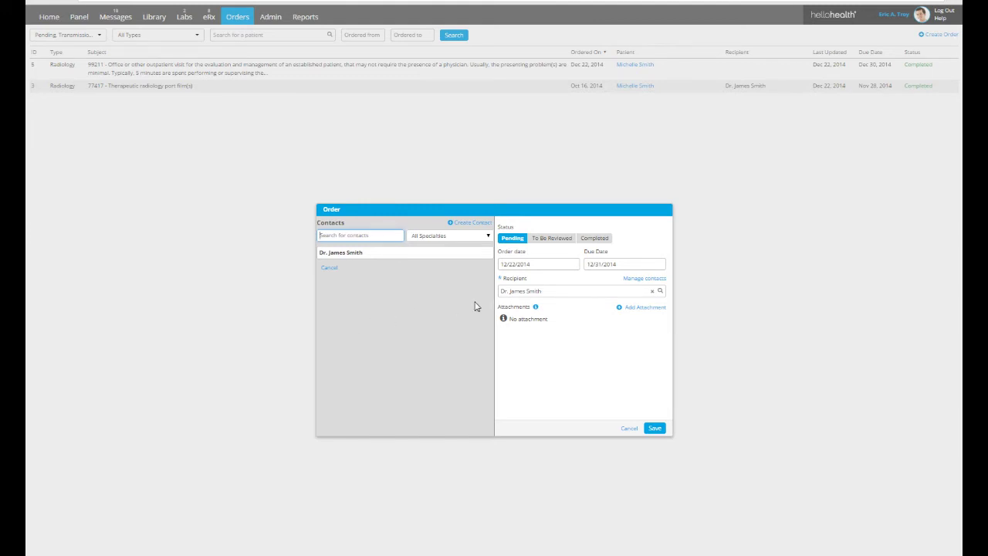
{"action": "left_click", "coordinate": [330, 268]}
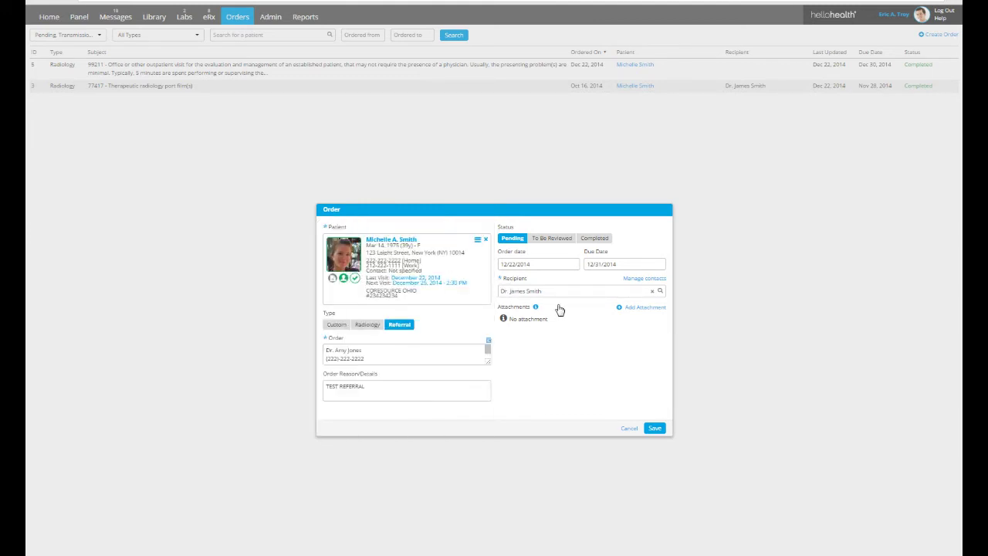
Step: Attach a Summary Care Record with all sections included to the referral order and view the attached document
{"action": "left_click", "coordinate": [653, 307]}
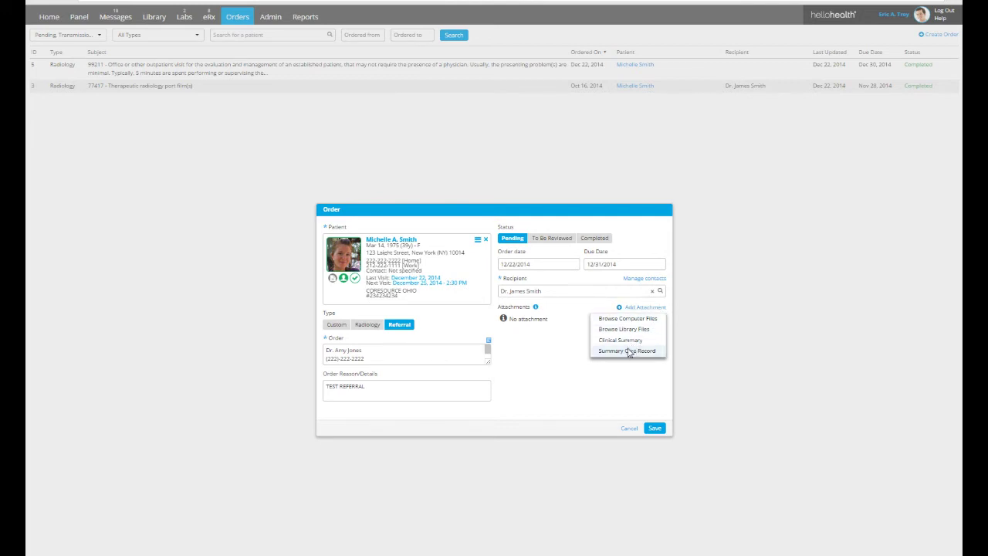
{"action": "left_click", "coordinate": [628, 351]}
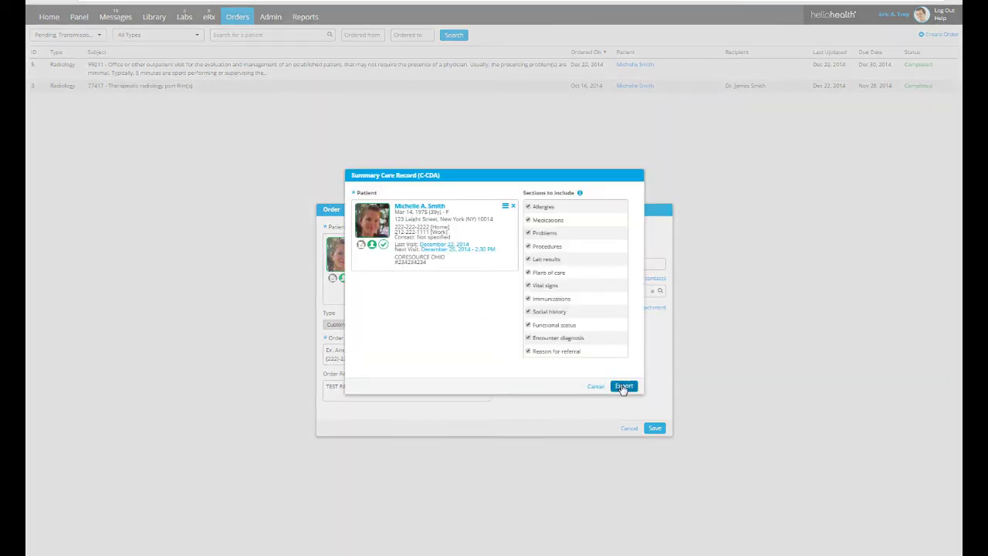
{"action": "left_click", "coordinate": [622, 387]}
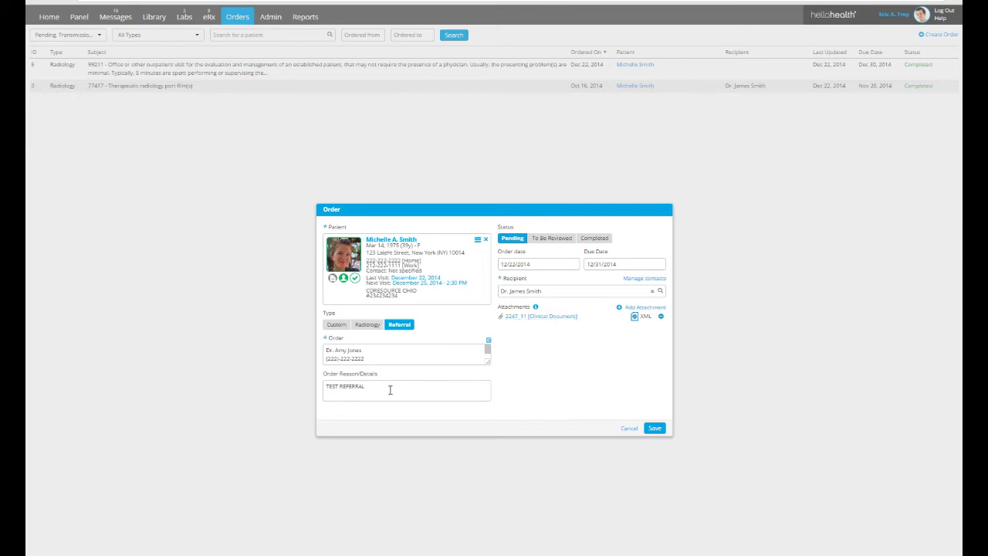
{"action": "left_click", "coordinate": [529, 318]}
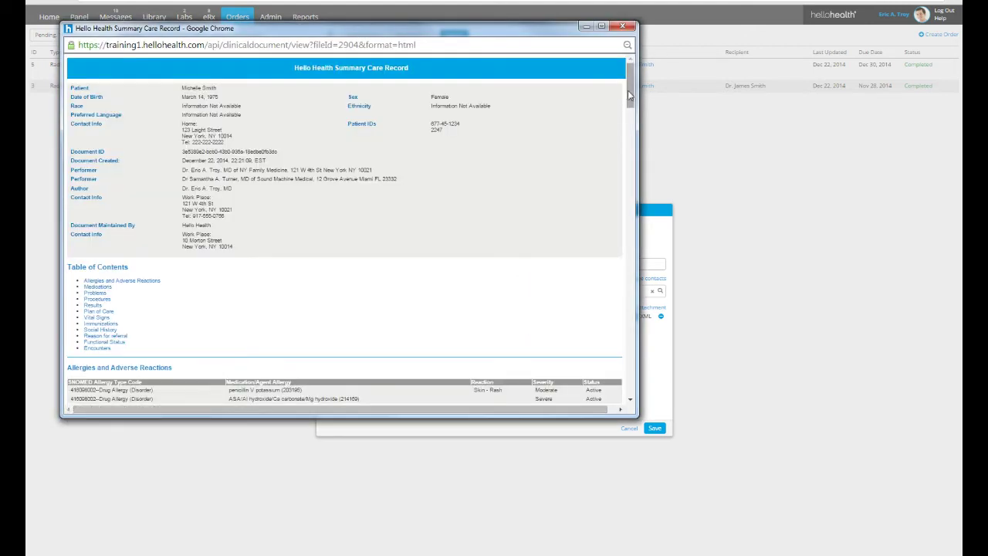
{"action": "scroll", "coordinate": [529, 254], "scroll_direction": "down", "scroll_amount": 1}
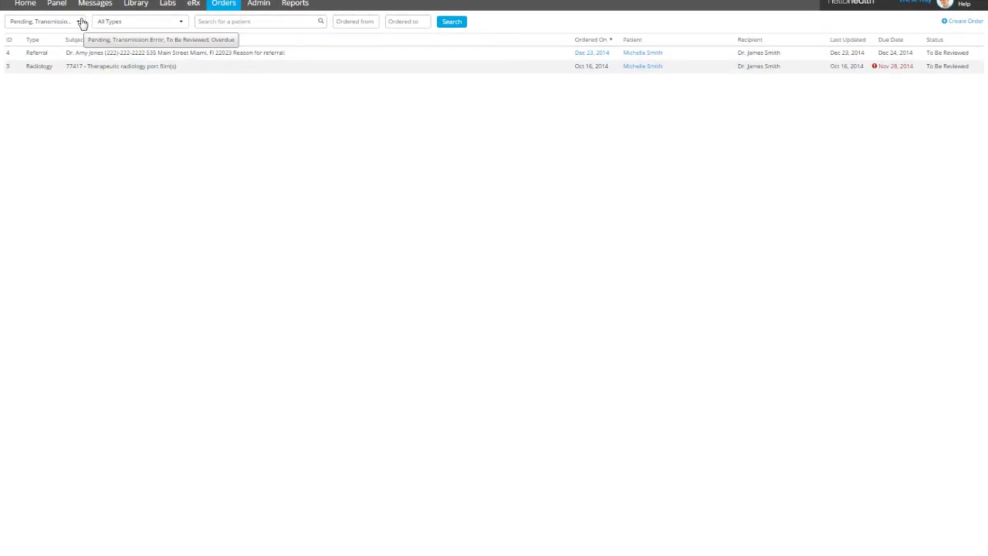
Step: Add Completed and Cancelled to the statuses included in the orders list filter
{"action": "left_click", "coordinate": [81, 22]}
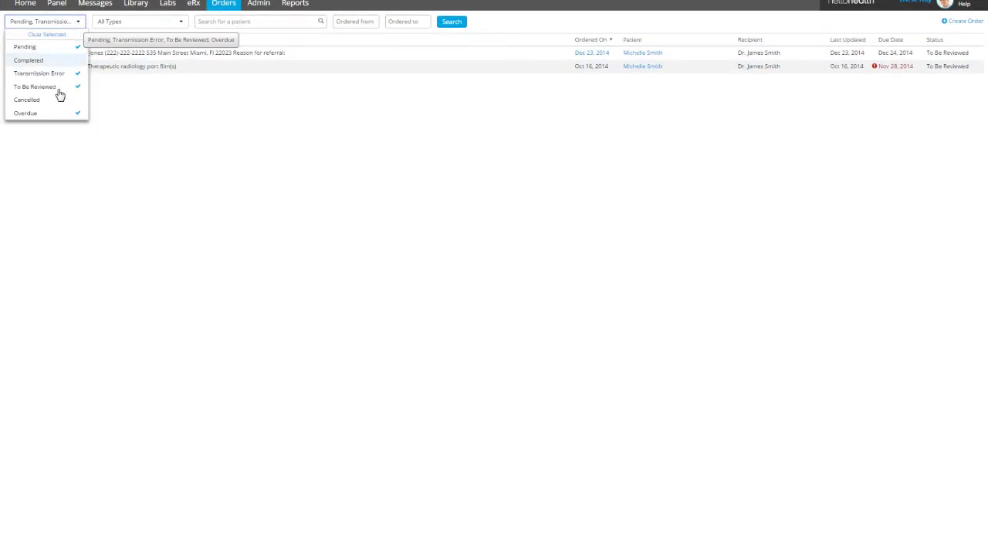
{"action": "left_click", "coordinate": [59, 61]}
{"action": "left_click", "coordinate": [48, 99]}
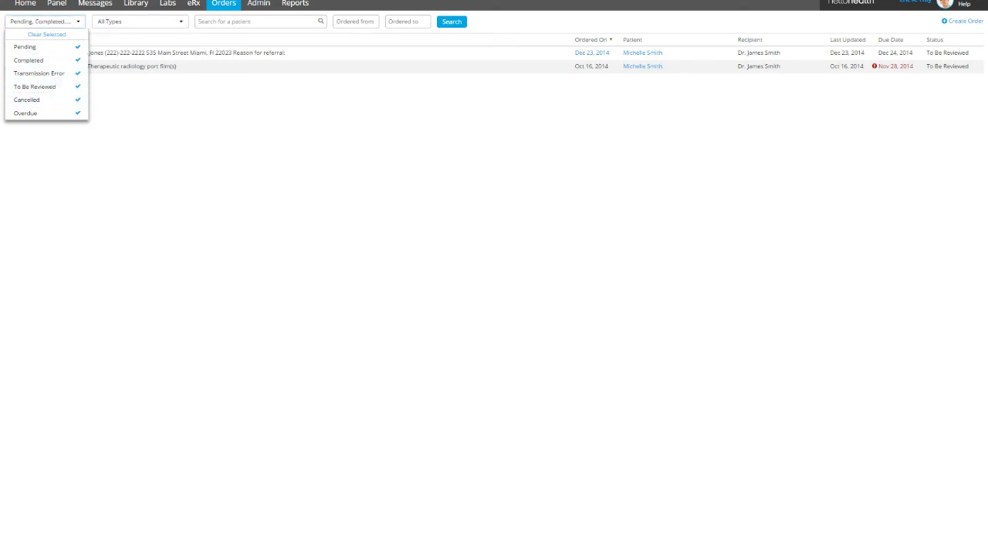
{"action": "left_click", "coordinate": [435, 172]}
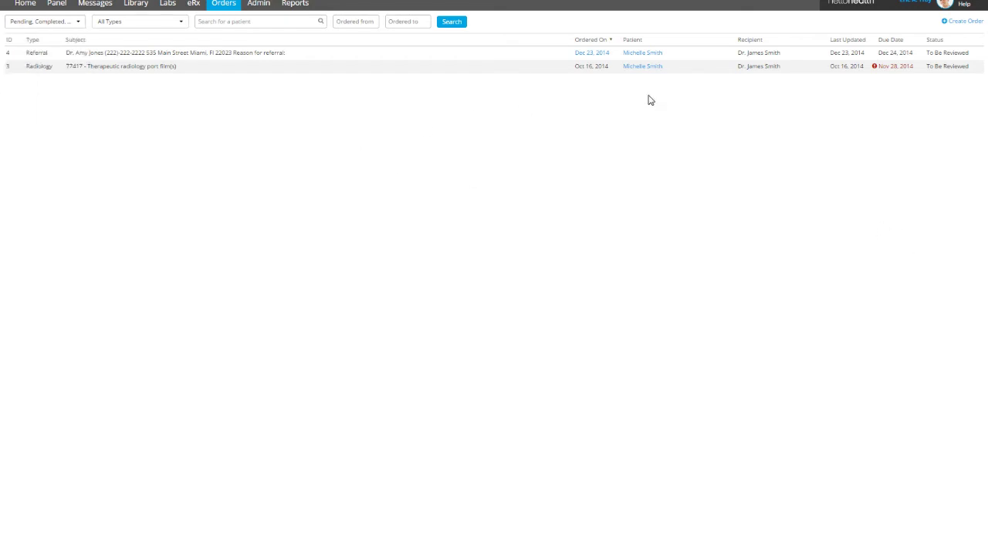
Step: Mark the 77417 therapeutic radiology port film(s) order as completed
{"action": "left_click", "coordinate": [977, 68]}
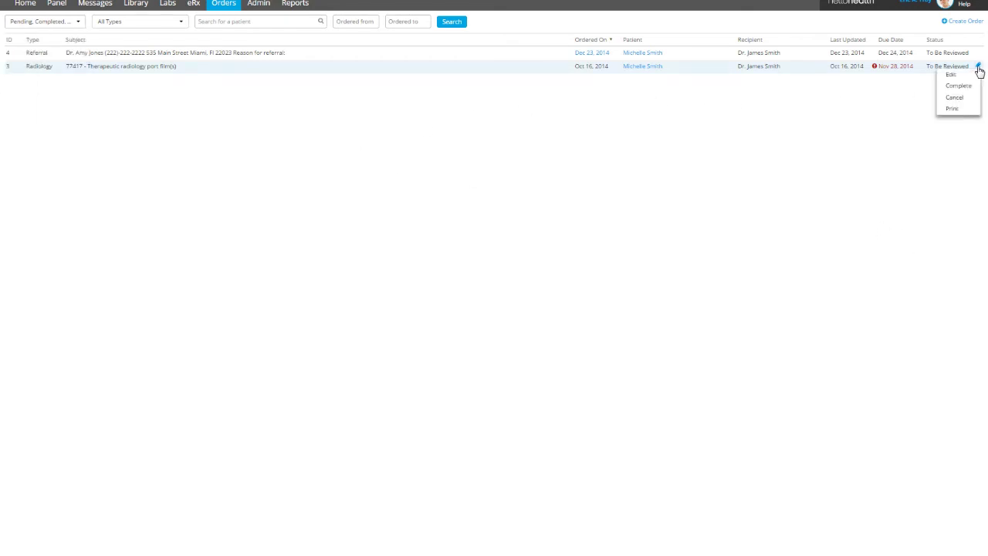
{"action": "left_click", "coordinate": [971, 88]}
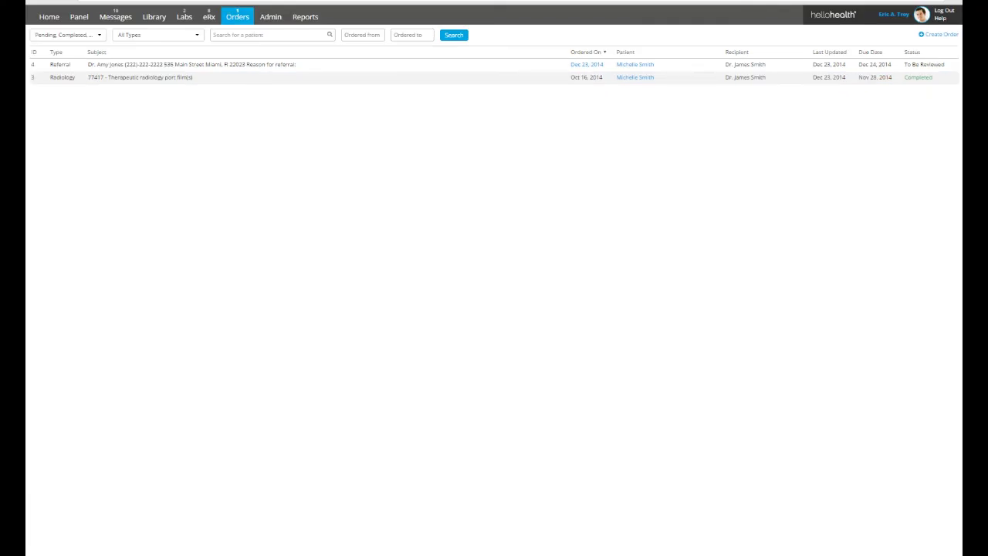
Step: Edit the referral order, change its status to Cancelled and save it
{"action": "left_click", "coordinate": [951, 65]}
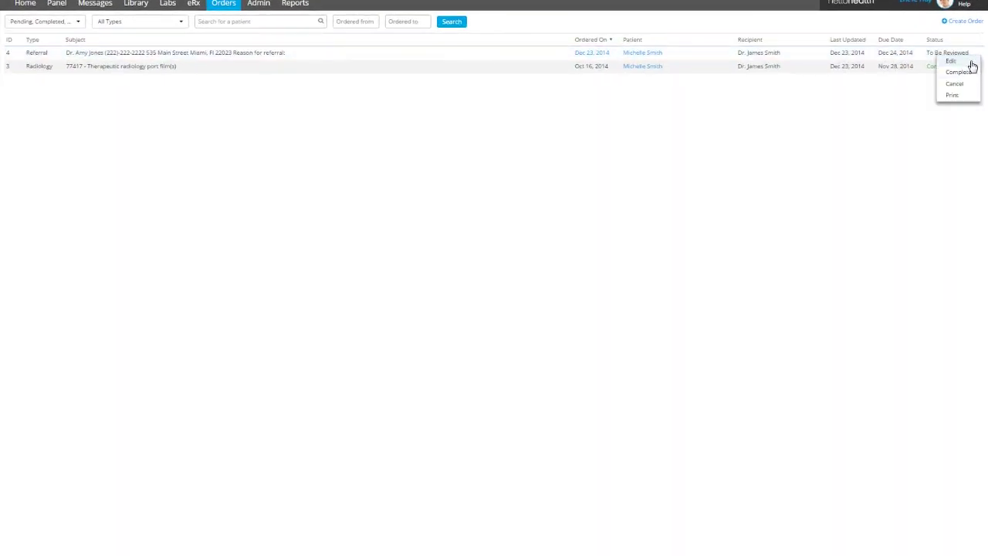
{"action": "left_click", "coordinate": [964, 61]}
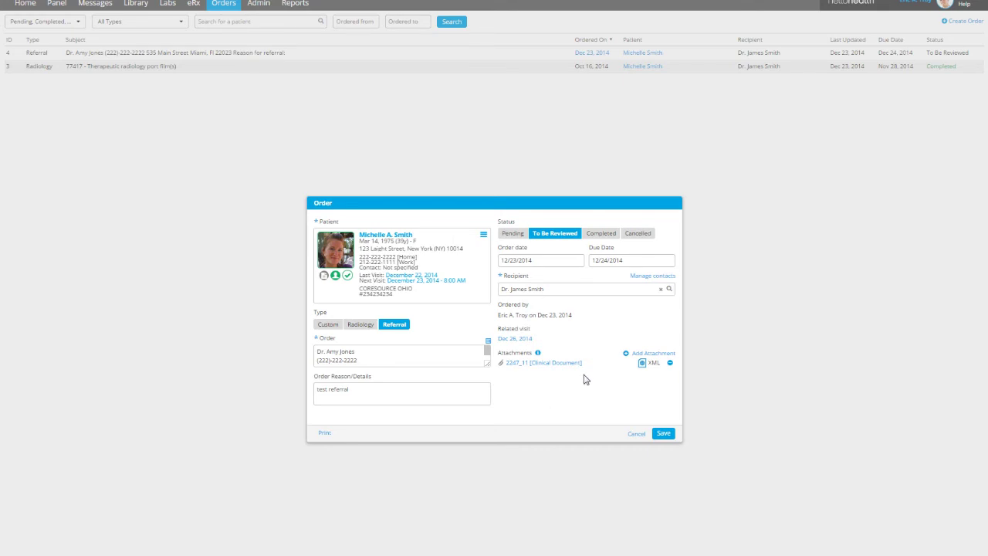
{"action": "left_click", "coordinate": [645, 233]}
{"action": "left_click", "coordinate": [663, 435]}
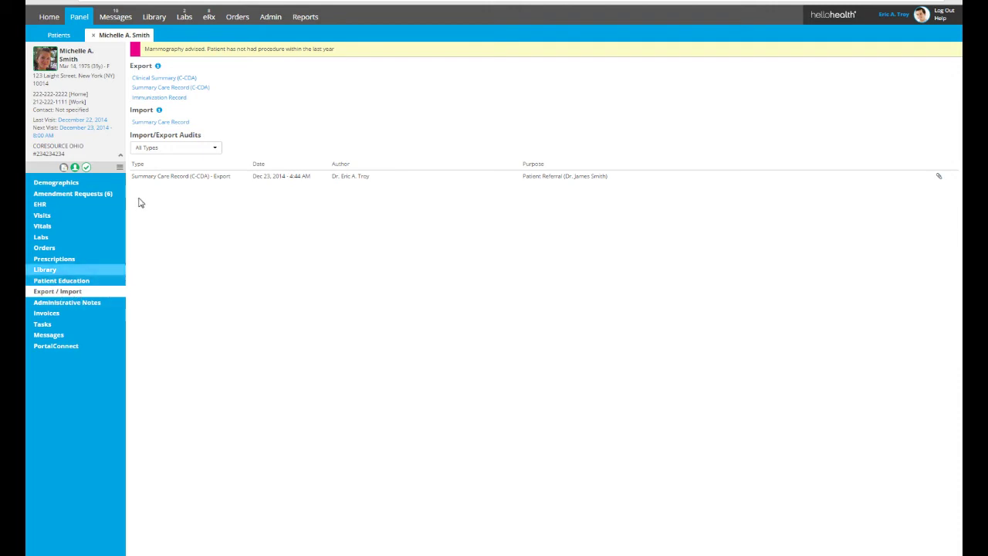
Step: Start a Clinical Summary (C-CDA) export for the patient and set its purpose to Patient Referral
{"action": "left_click", "coordinate": [164, 80]}
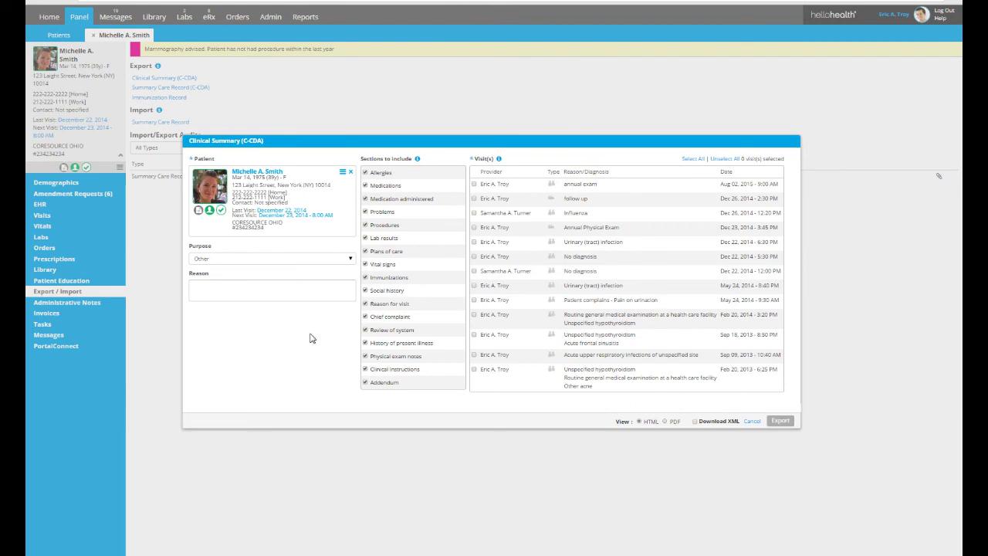
{"action": "left_click", "coordinate": [274, 263]}
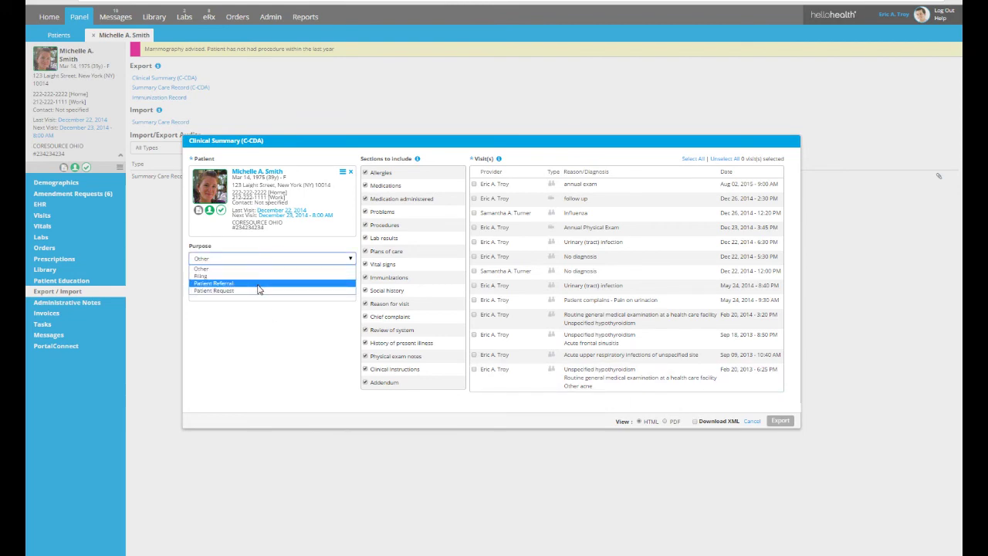
{"action": "left_click", "coordinate": [260, 284]}
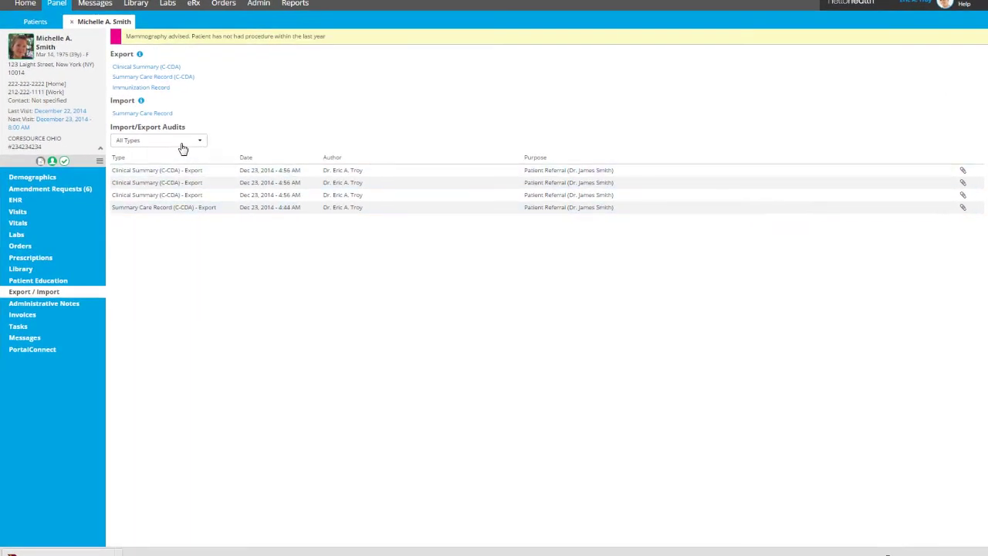
Step: Check the type options for filtering the patient's import/export audits and the available export links
{"action": "left_click", "coordinate": [189, 144]}
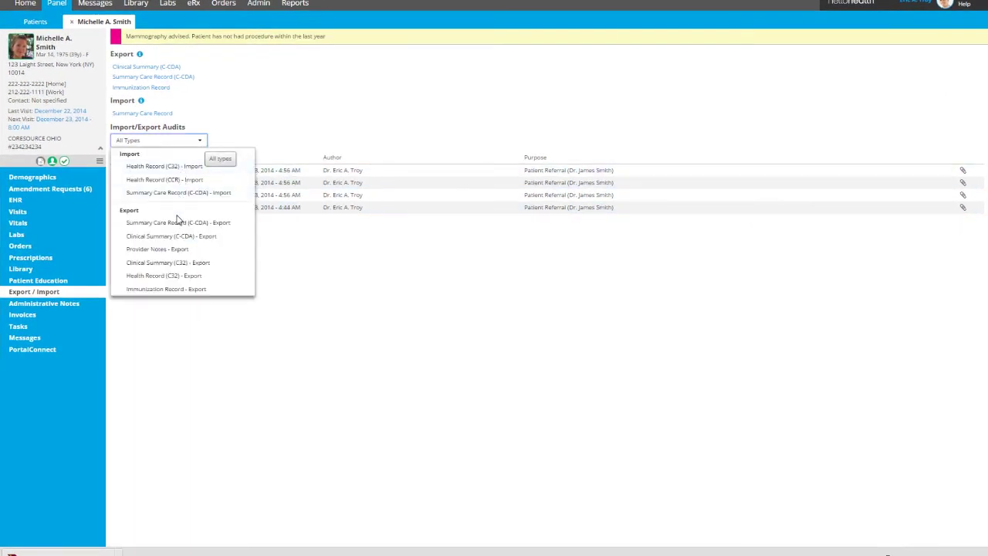
{"action": "left_click", "coordinate": [308, 247]}
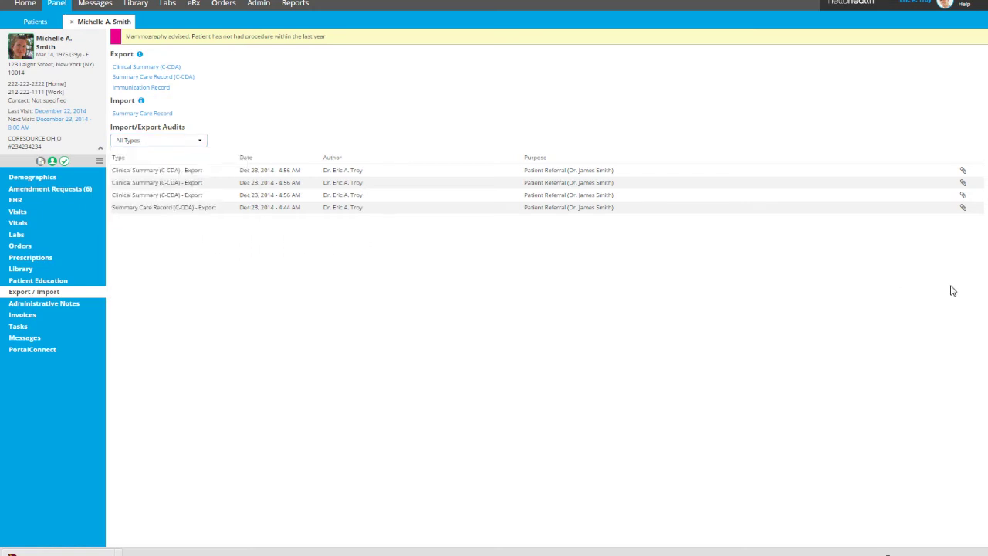
{"action": "left_click_drag", "start_coordinate": [134, 77], "coordinate": [139, 72]}
{"action": "left_click", "coordinate": [153, 67]}
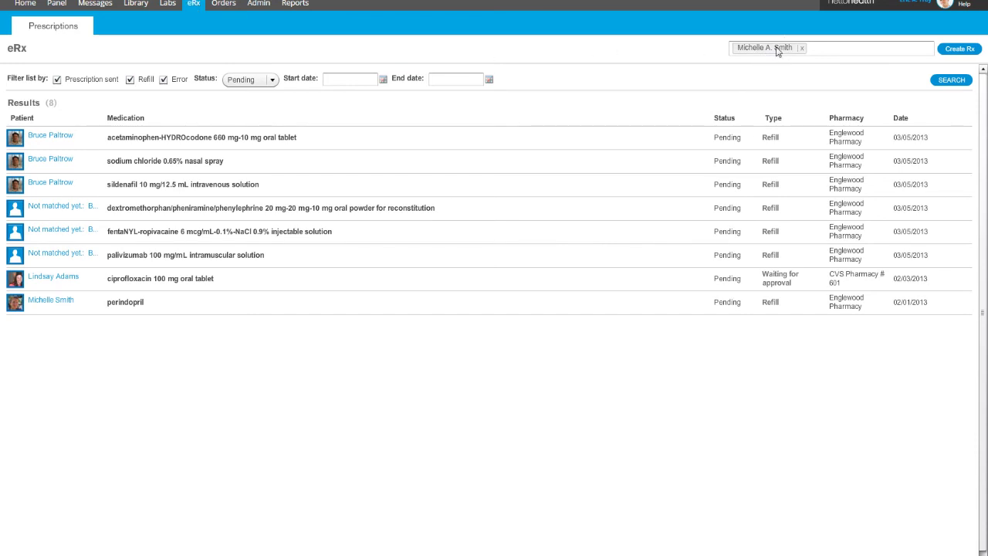
Step: Create a prescription for the selected patient and choose Cipro 250 mg oral tablet as the medication
{"action": "left_click", "coordinate": [953, 53]}
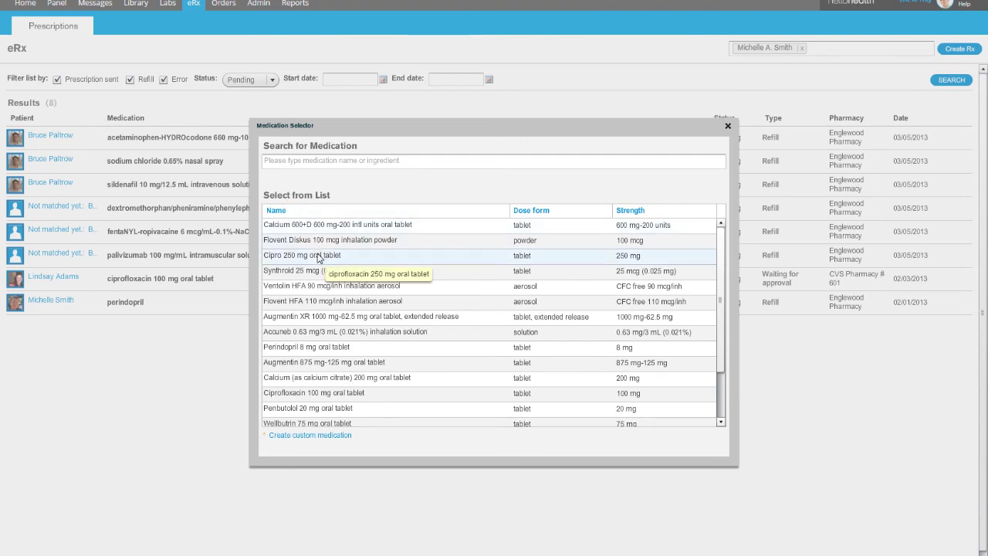
{"action": "left_click", "coordinate": [350, 162]}
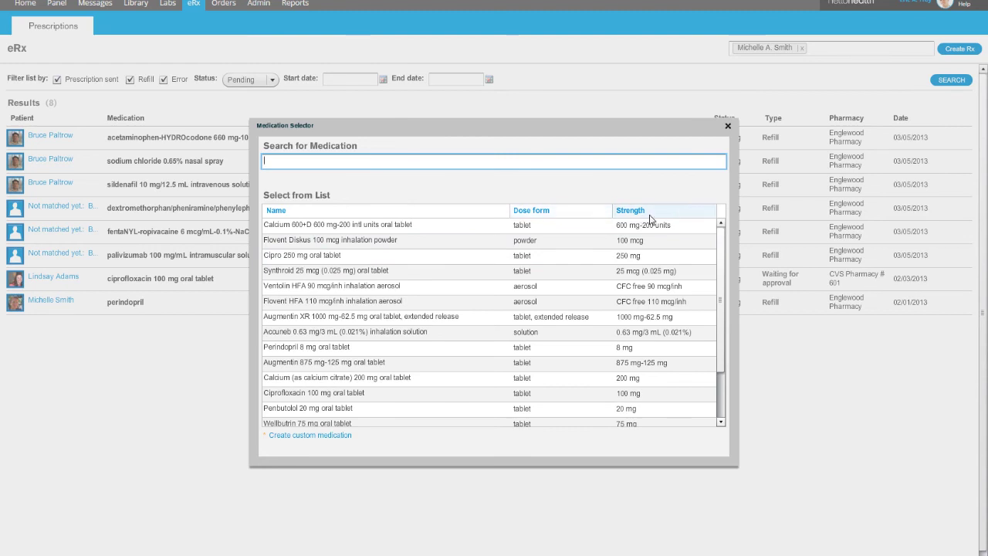
{"action": "left_click", "coordinate": [351, 262]}
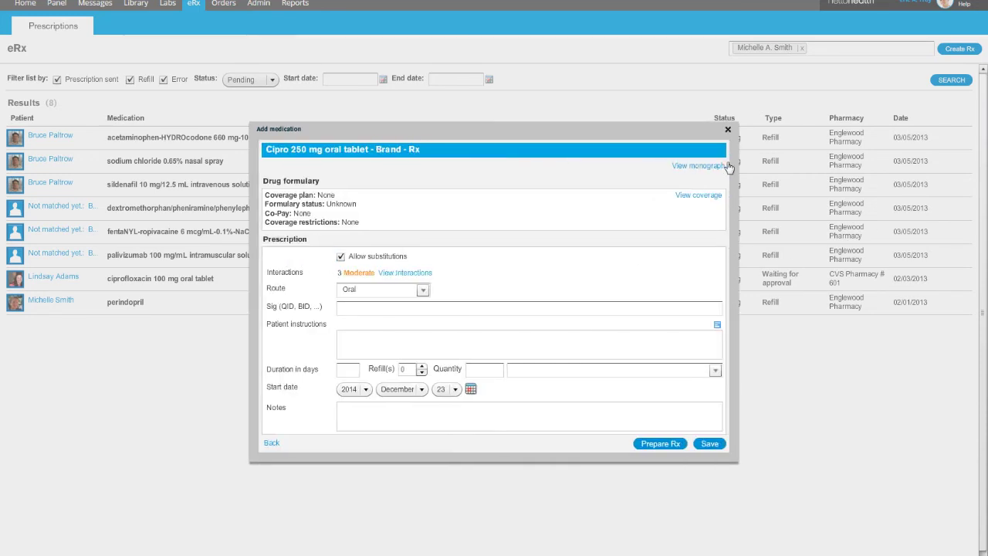
Step: Review the monograph, coverage and drug interactions for the Cipro 250 mg oral tablet
{"action": "left_click", "coordinate": [698, 166]}
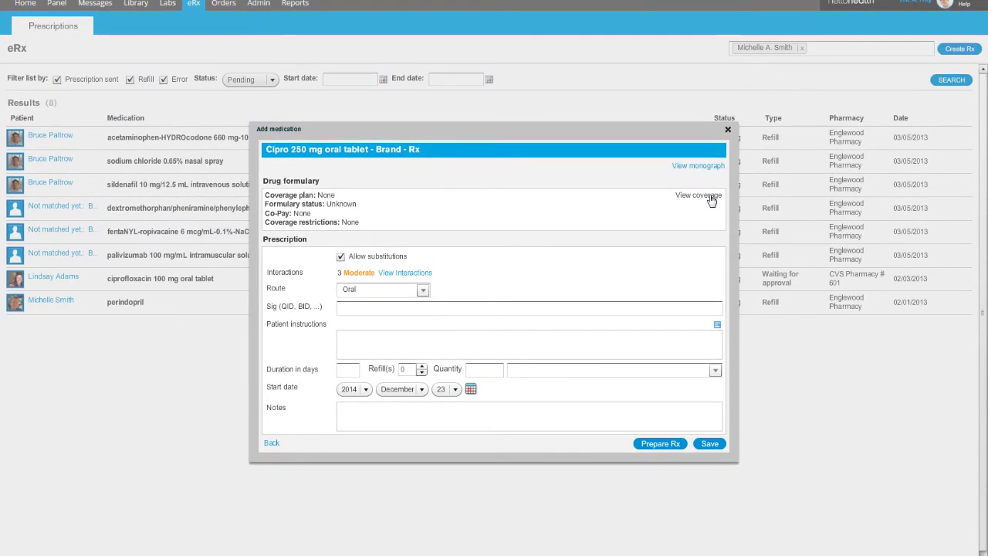
{"action": "left_click", "coordinate": [711, 197]}
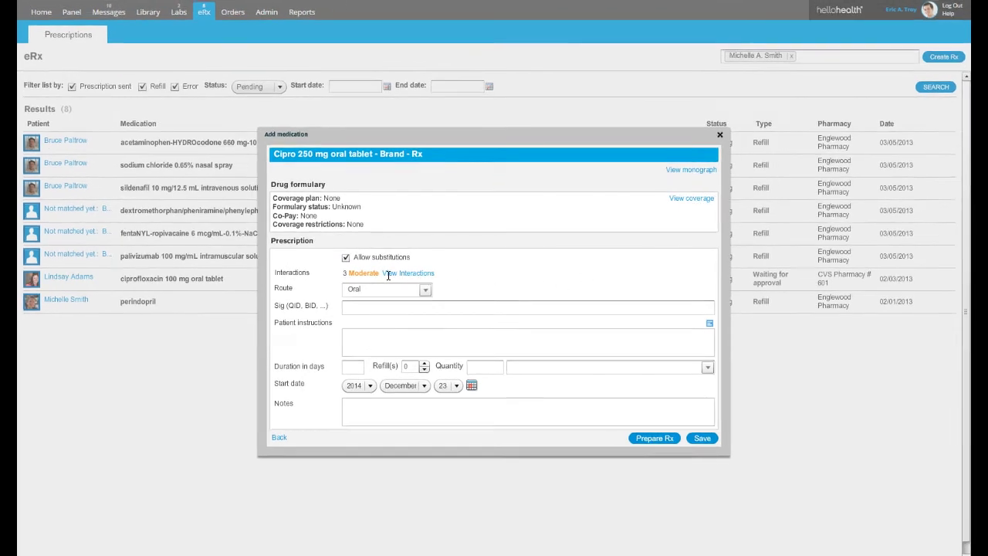
{"action": "left_click", "coordinate": [412, 274]}
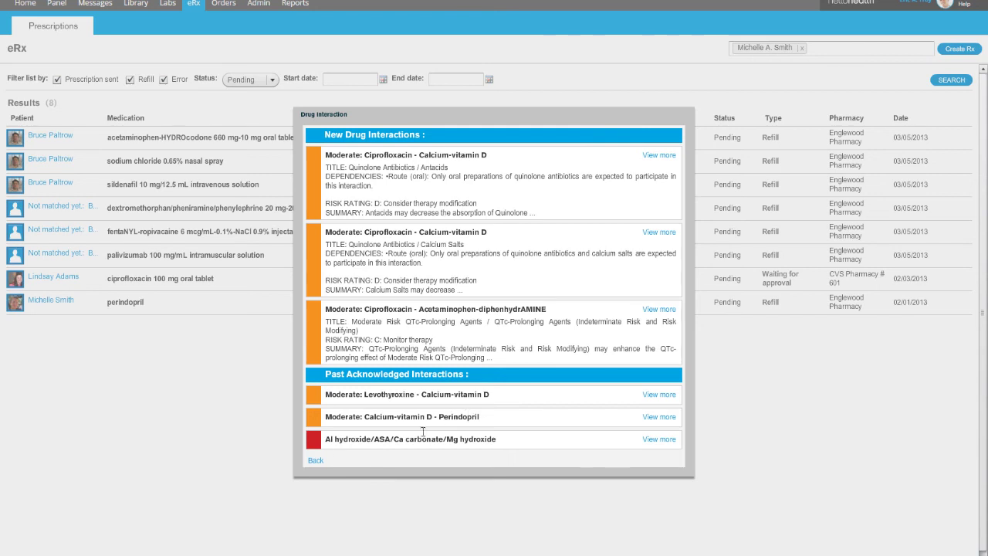
{"action": "left_click", "coordinate": [319, 461]}
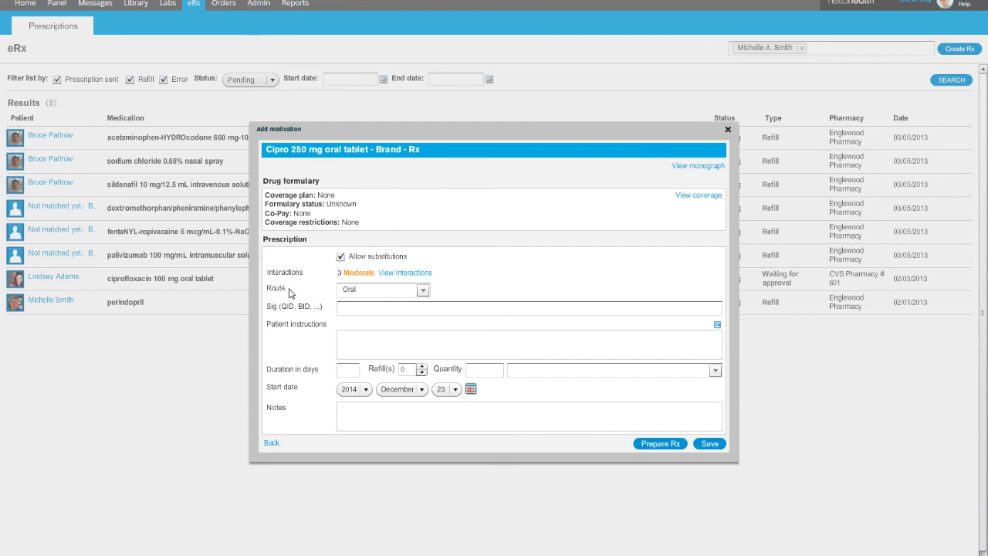
Step: Keep the route as Oral and add the sig codes QD (every day) and AM (in the MORNING)
{"action": "left_click", "coordinate": [423, 291]}
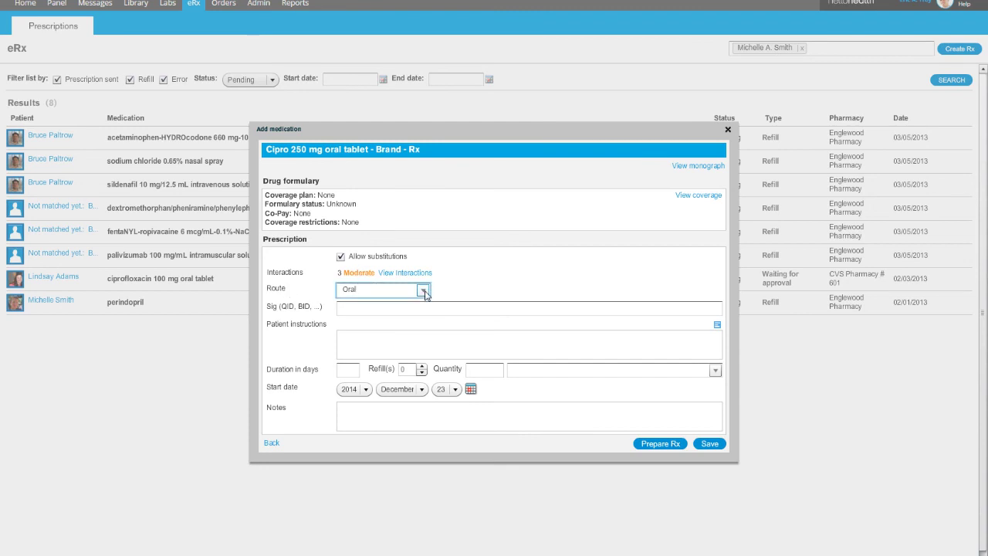
{"action": "left_click", "coordinate": [437, 297]}
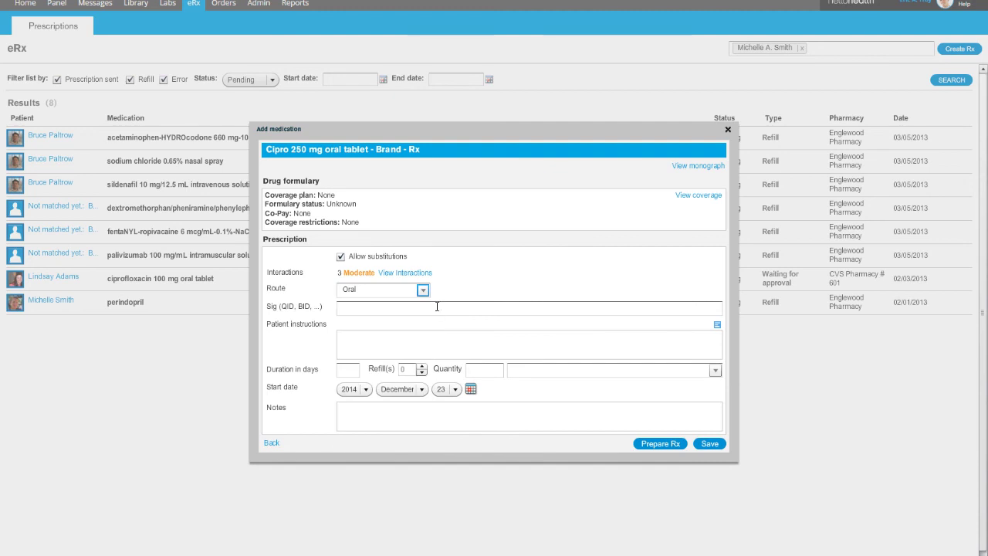
{"action": "left_click", "coordinate": [436, 306]}
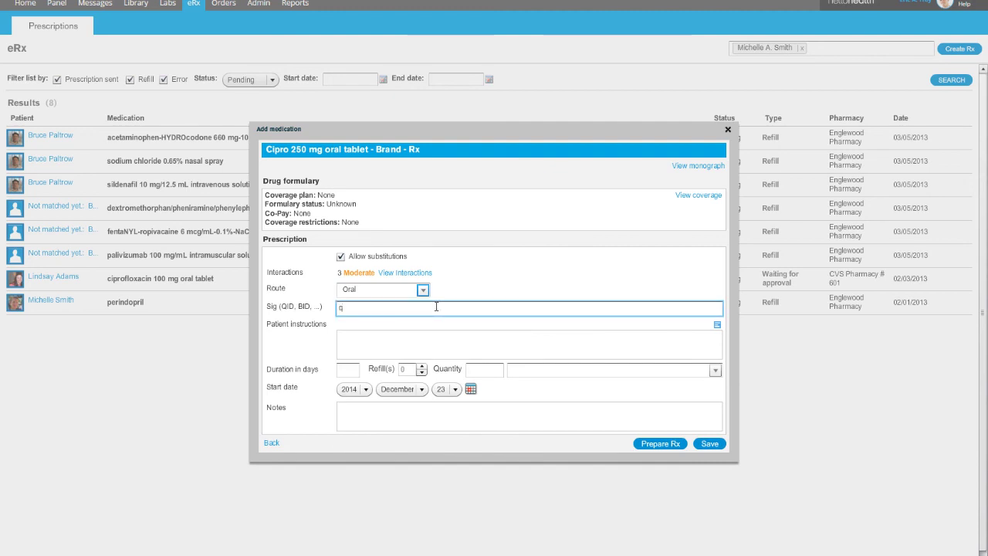
{"action": "type", "text": "qd"}
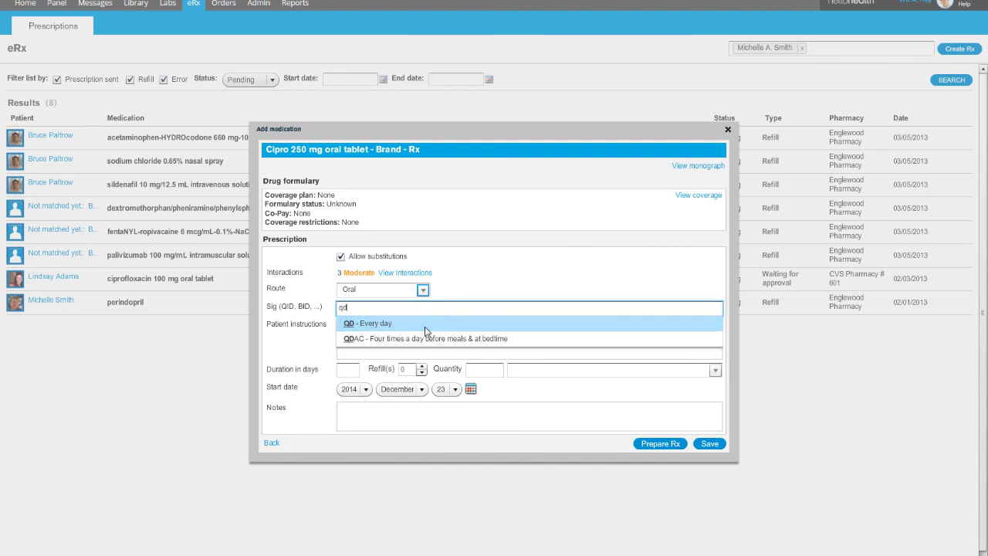
{"action": "left_click", "coordinate": [429, 324]}
{"action": "type", "text": "am"}
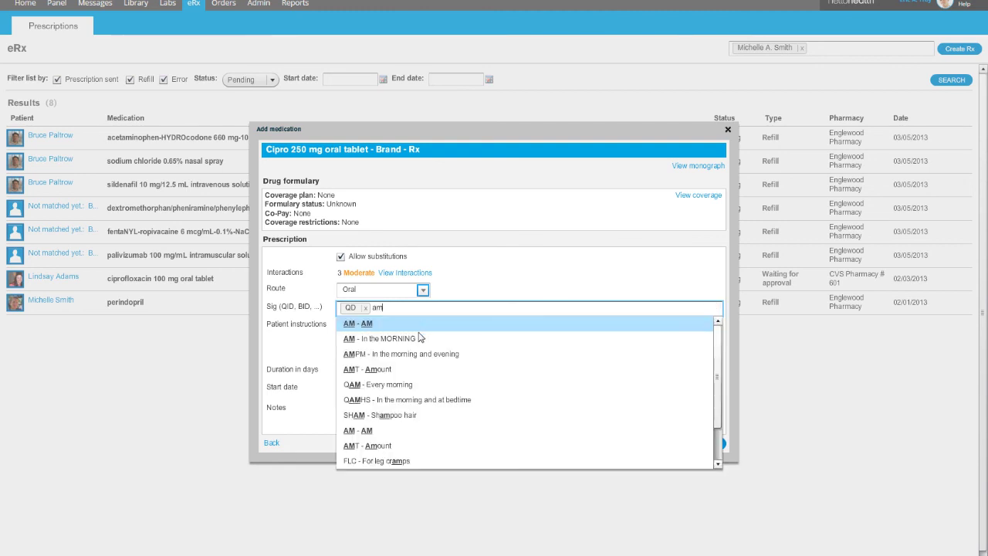
{"action": "left_click", "coordinate": [415, 340]}
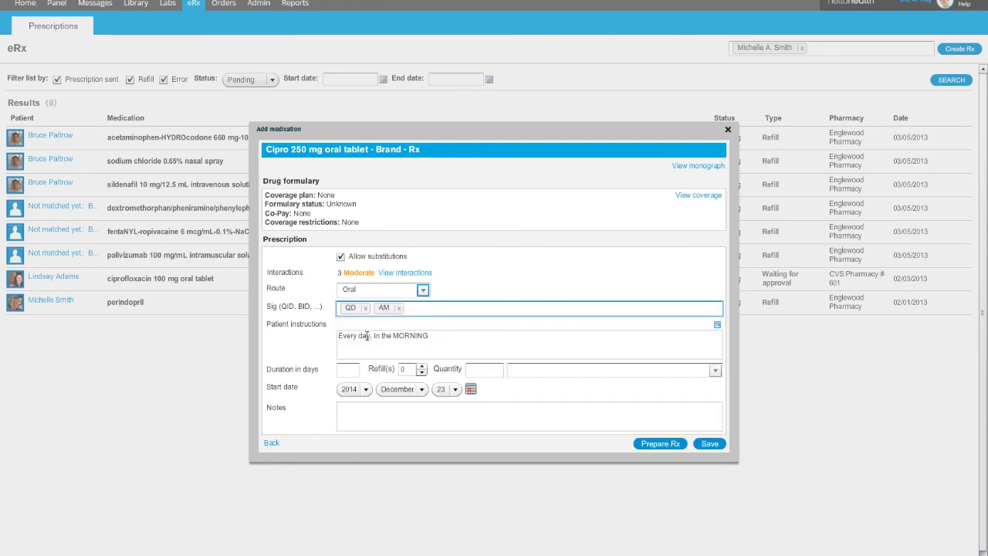
{"action": "left_click", "coordinate": [435, 336]}
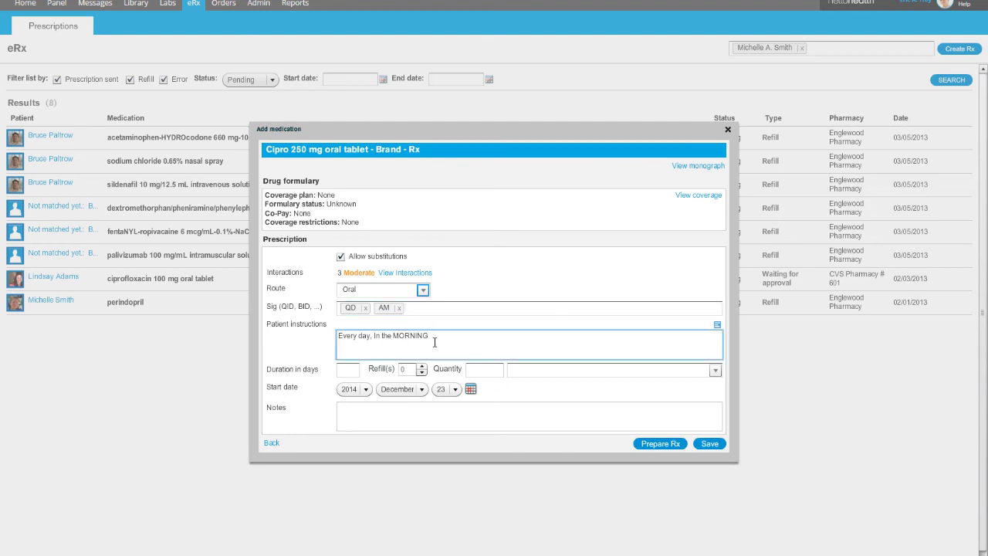
Step: Set the prescription's duration to 10 days and its quantity to 10 with the unit Tablet
{"action": "left_click", "coordinate": [345, 370]}
{"action": "type", "text": "10"}
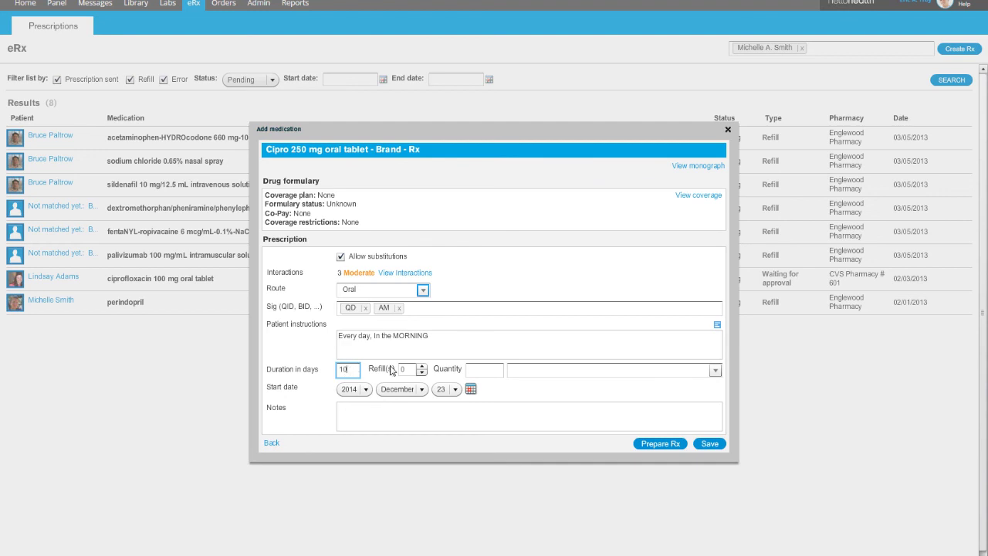
{"action": "left_click", "coordinate": [473, 369]}
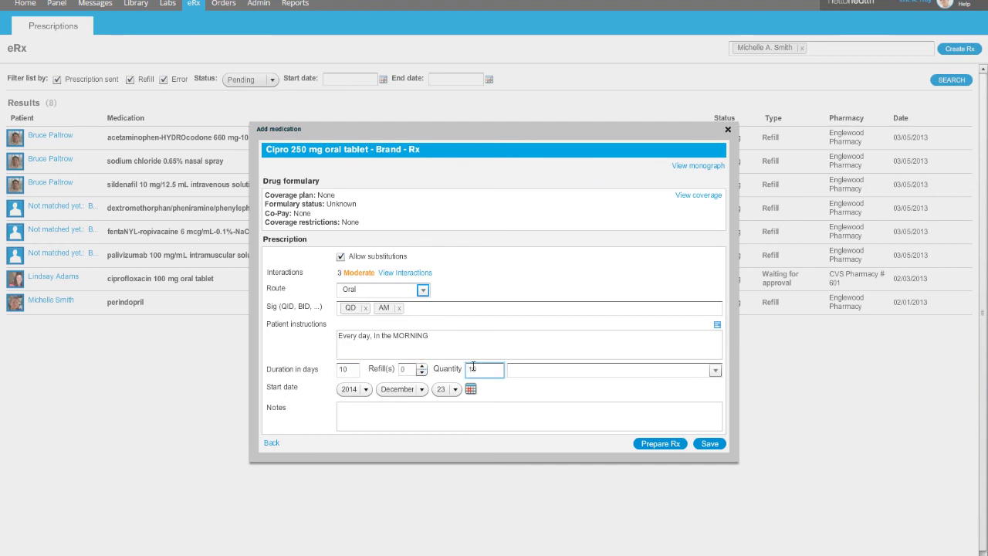
{"action": "left_click", "coordinate": [534, 371]}
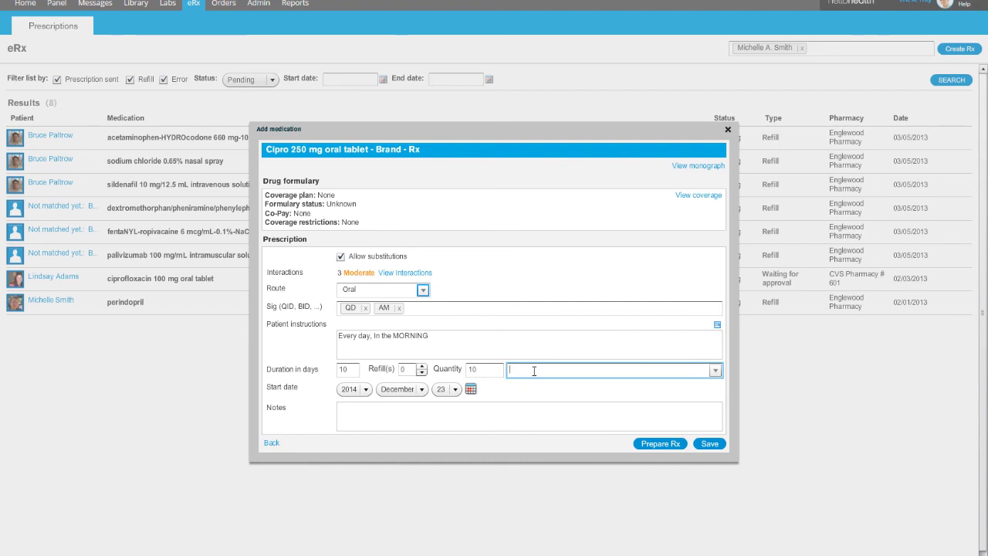
{"action": "type", "text": "t"}
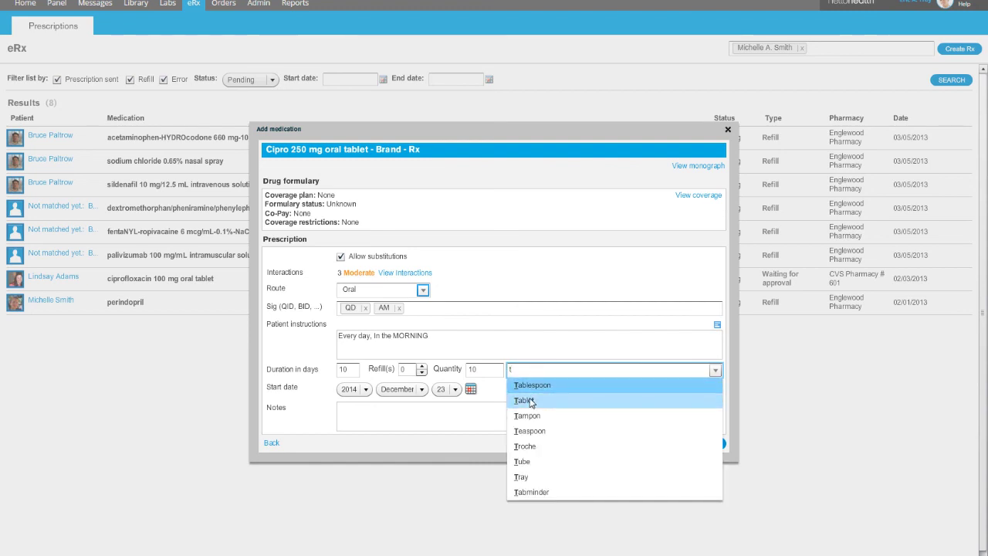
{"action": "left_click", "coordinate": [525, 400]}
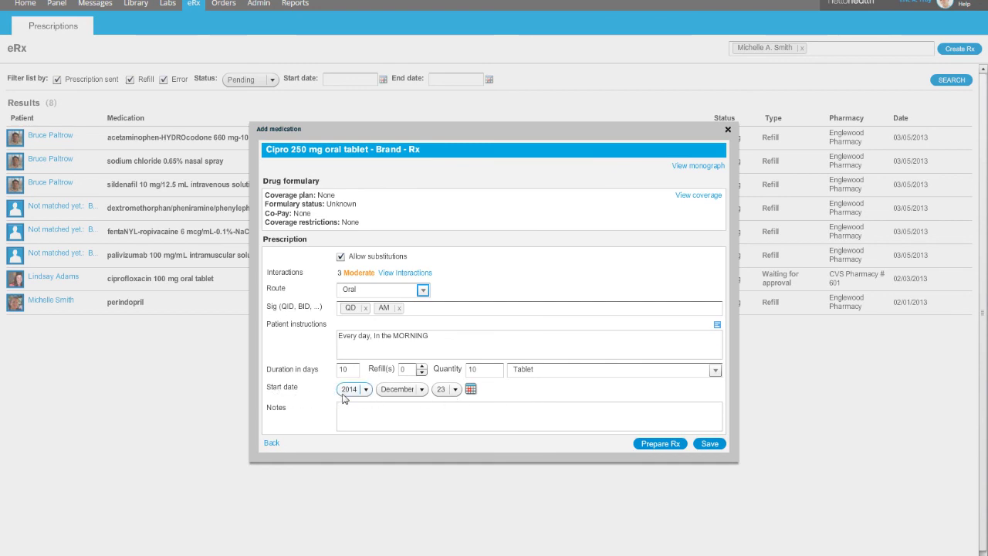
Step: Check the start date calendar without picking another date, leave the notes empty and prepare the prescription
{"action": "left_click", "coordinate": [472, 389]}
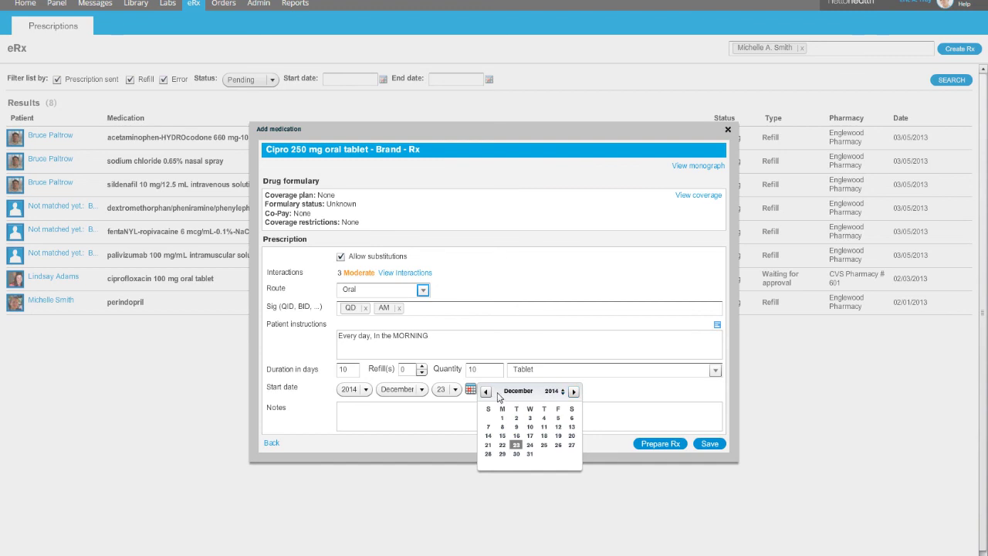
{"action": "left_click", "coordinate": [486, 391]}
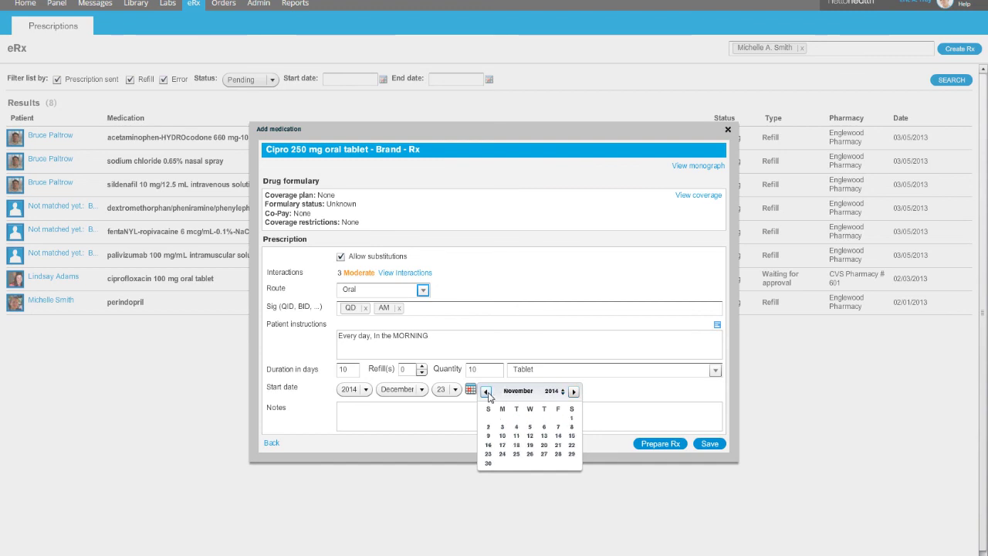
{"action": "left_click", "coordinate": [463, 405]}
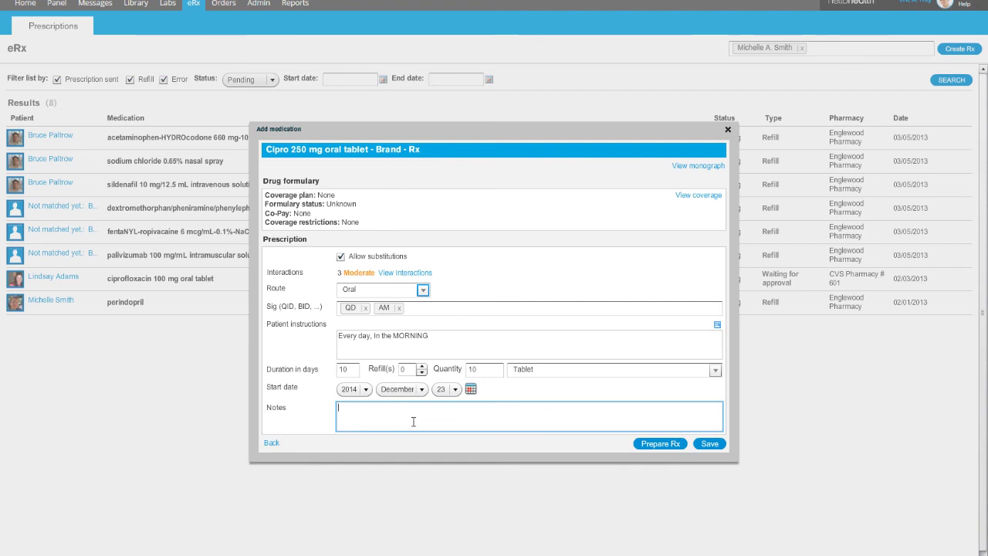
{"action": "left_click", "coordinate": [668, 442]}
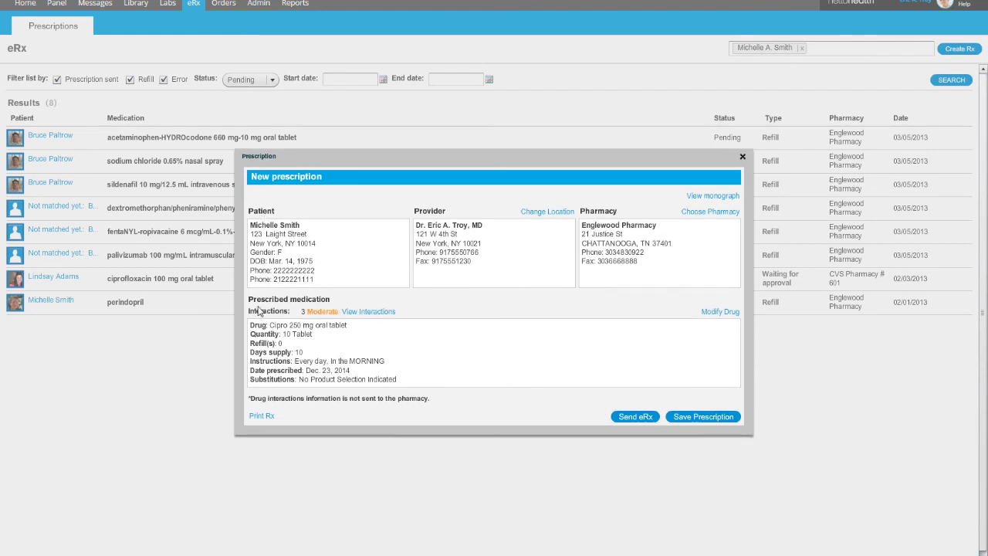
Step: Check the patient's pharmacies and the pharmacy search fields, return without changing the pharmacy and send the prescription electronically
{"action": "left_click", "coordinate": [717, 213]}
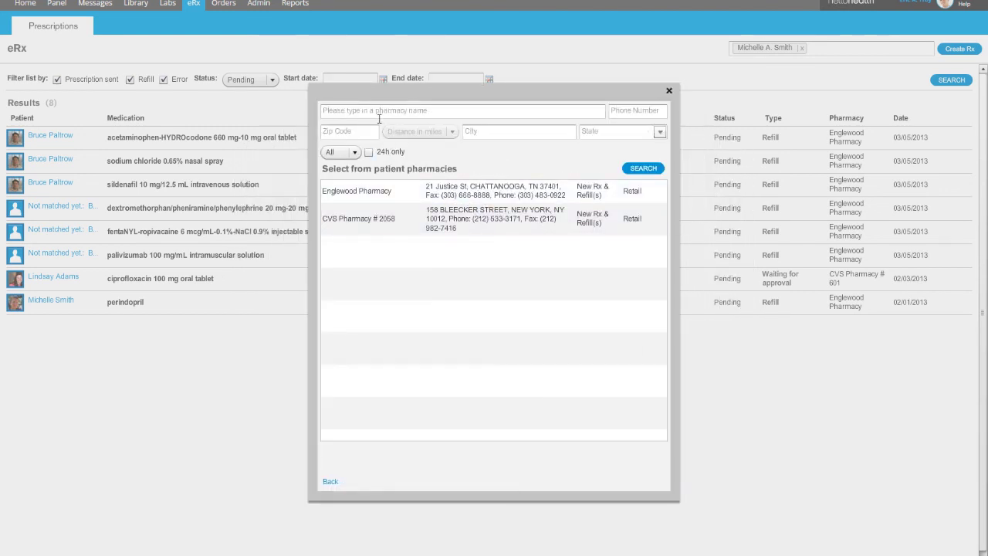
{"action": "left_click", "coordinate": [353, 132]}
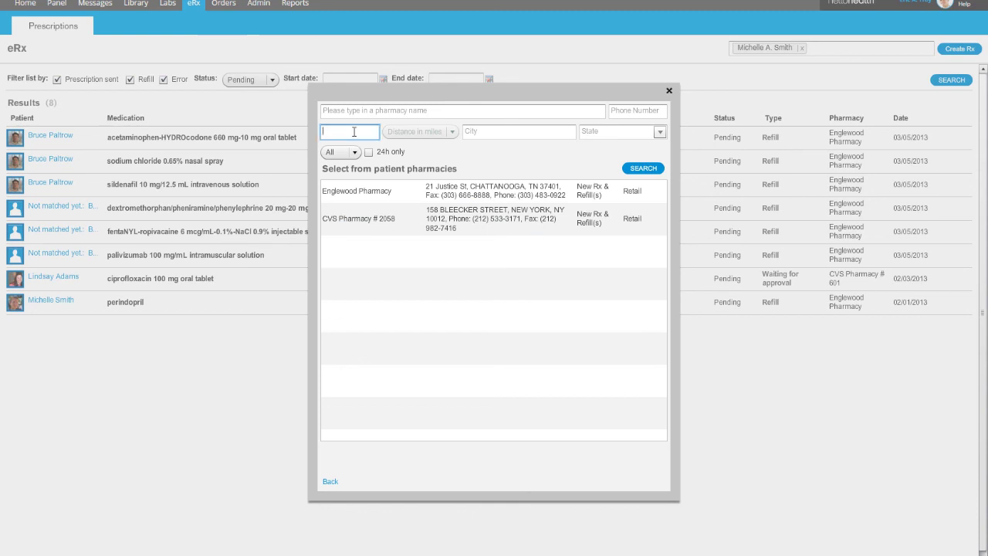
{"action": "left_click", "coordinate": [330, 481]}
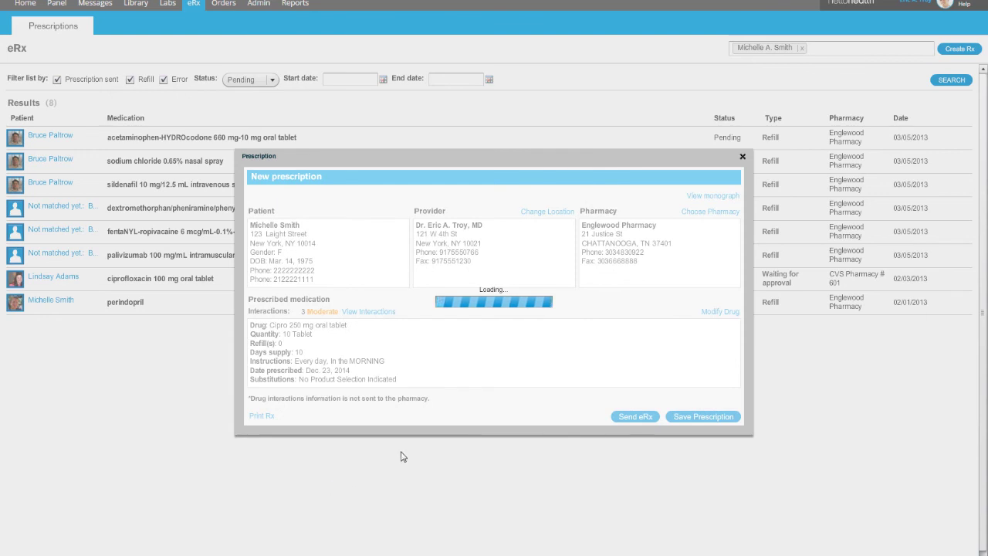
{"action": "left_click", "coordinate": [623, 417]}
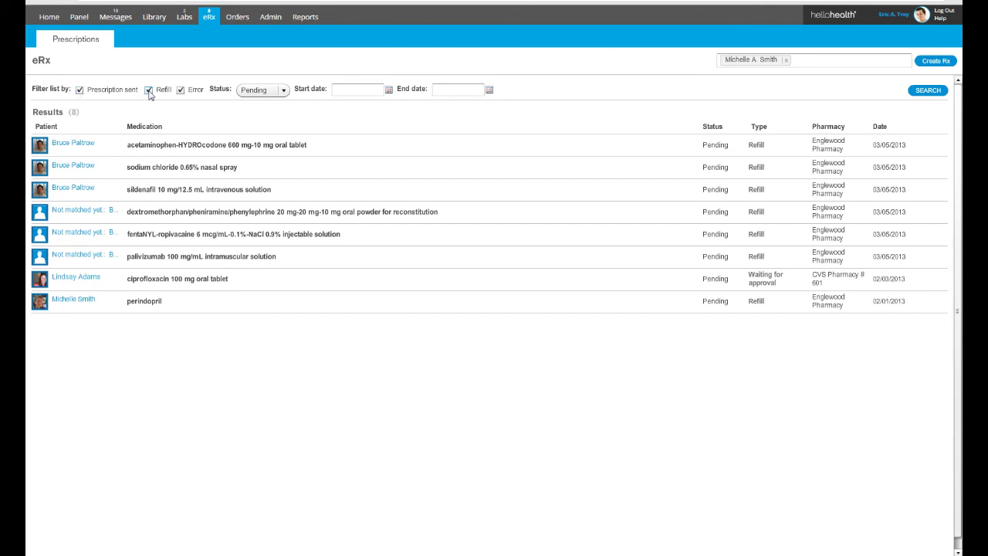
Step: Check the status options for filtering the prescription list
{"action": "left_click", "coordinate": [268, 91]}
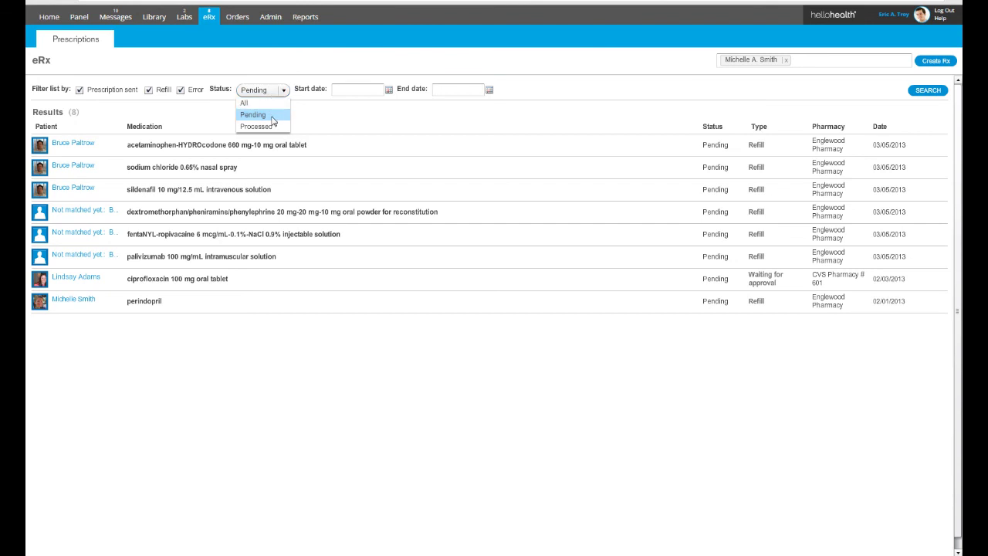
{"action": "left_click", "coordinate": [312, 101]}
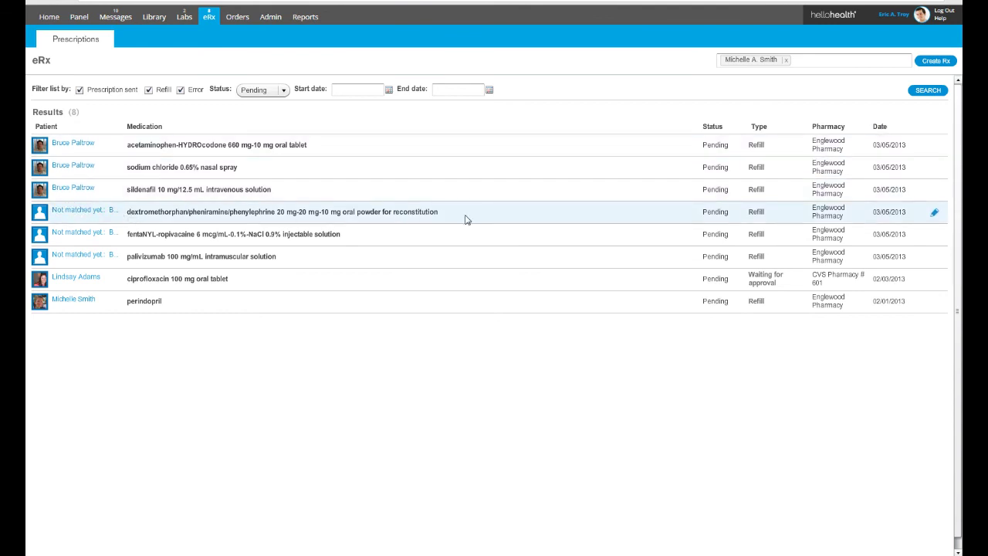
Step: Open patient matching for the unmatched dextromethorphan/pheniramine/phenylephrine refill, choose the suggested patient and decline the match confirmation
{"action": "left_click", "coordinate": [139, 215]}
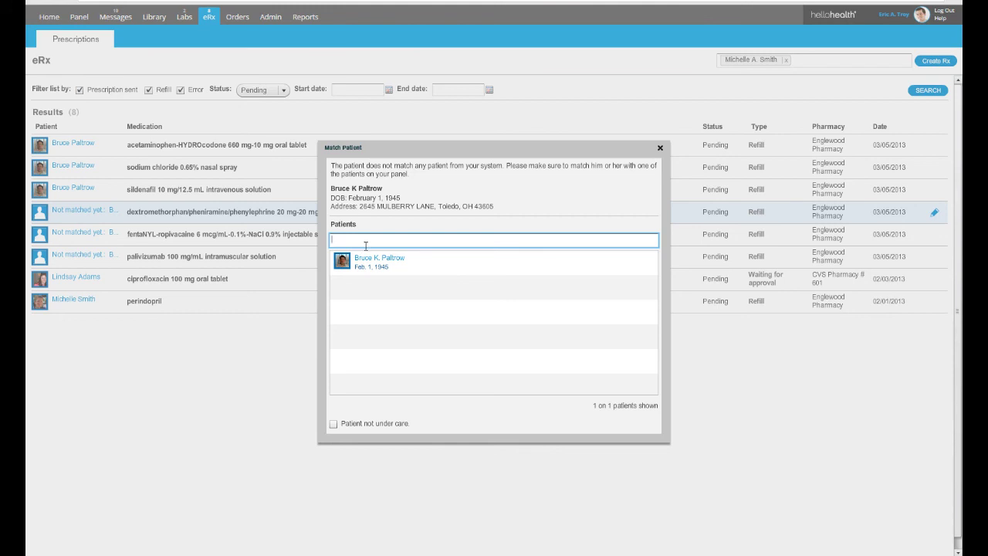
{"action": "left_click", "coordinate": [441, 265]}
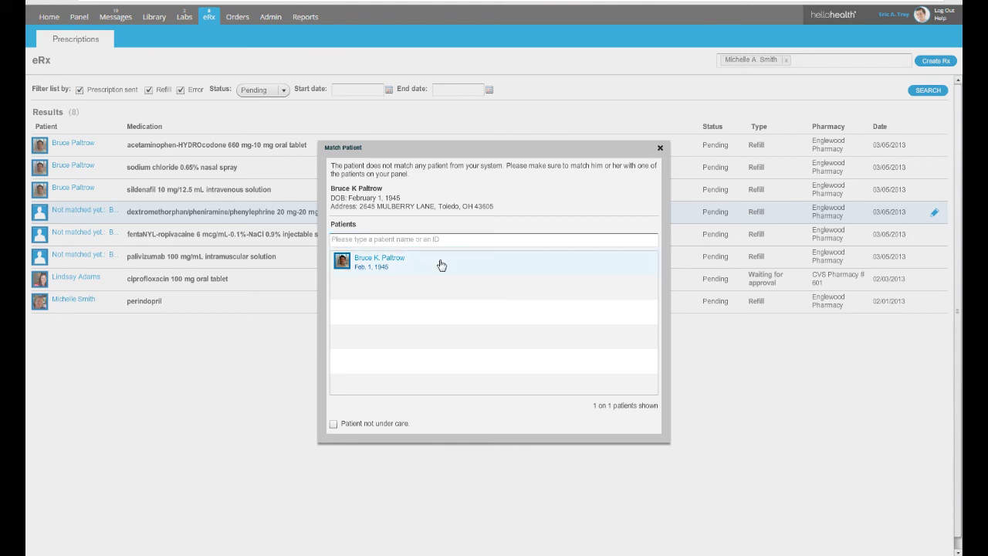
{"action": "left_click", "coordinate": [440, 265]}
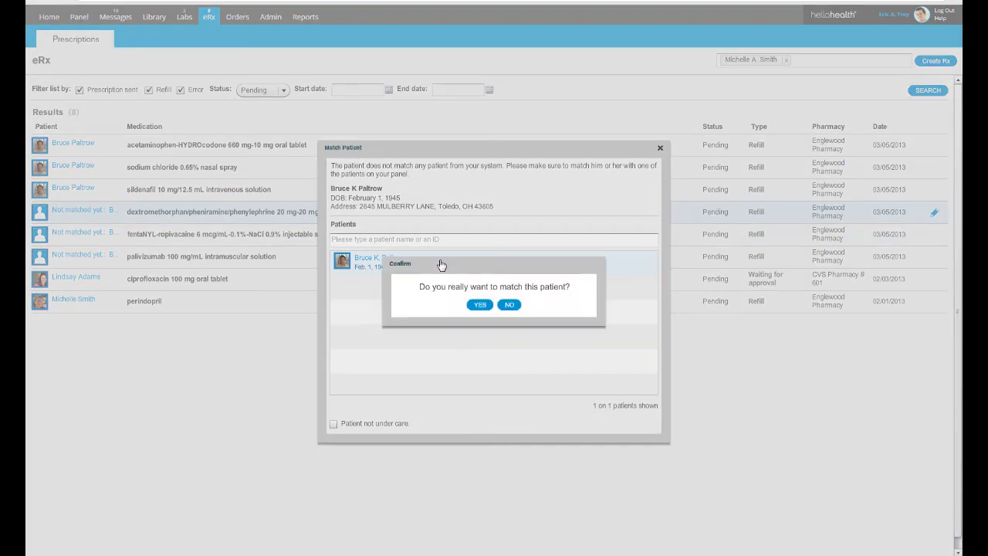
{"action": "left_click", "coordinate": [510, 305]}
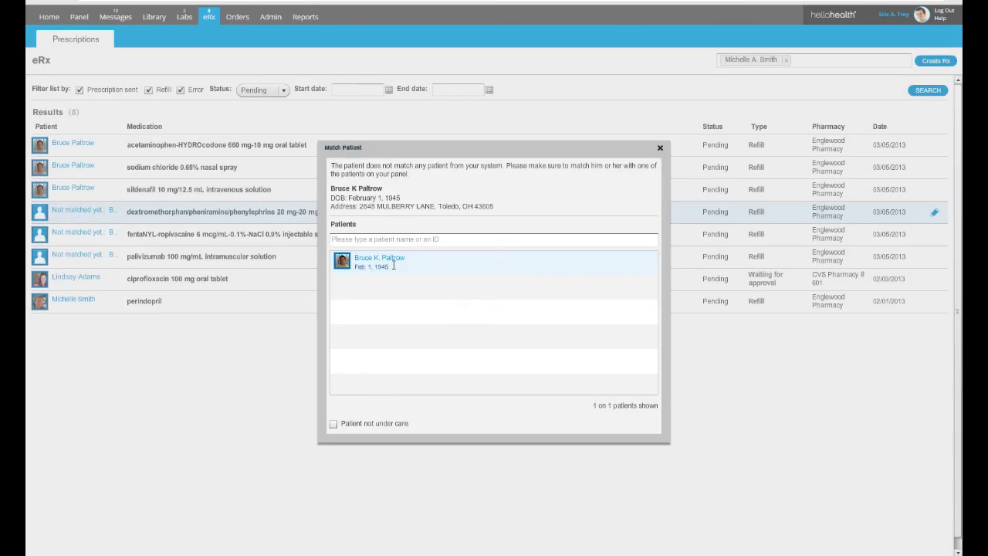
Step: Search for the patient by first name, choose the listed record and decline the match confirmation
{"action": "left_click", "coordinate": [413, 237]}
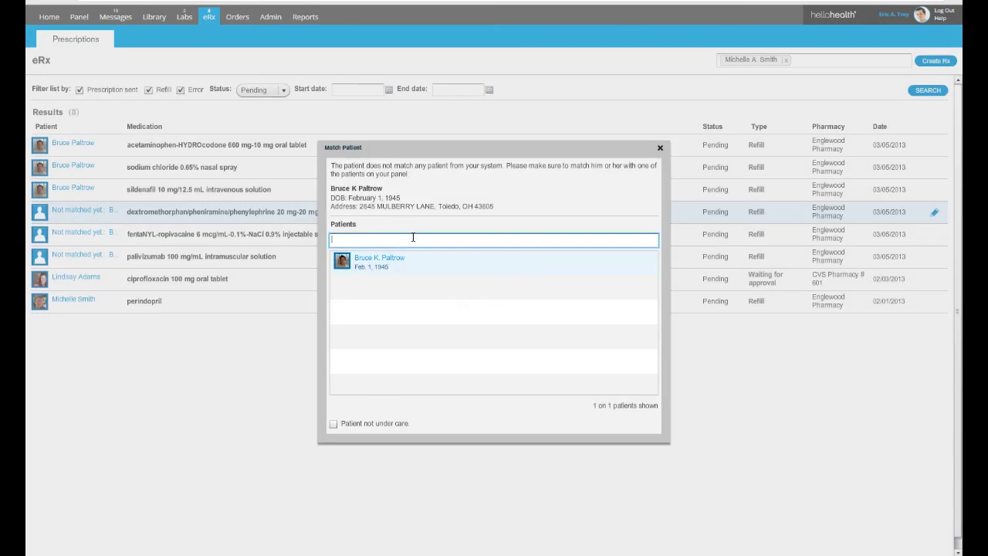
{"action": "type", "text": "bruce"}
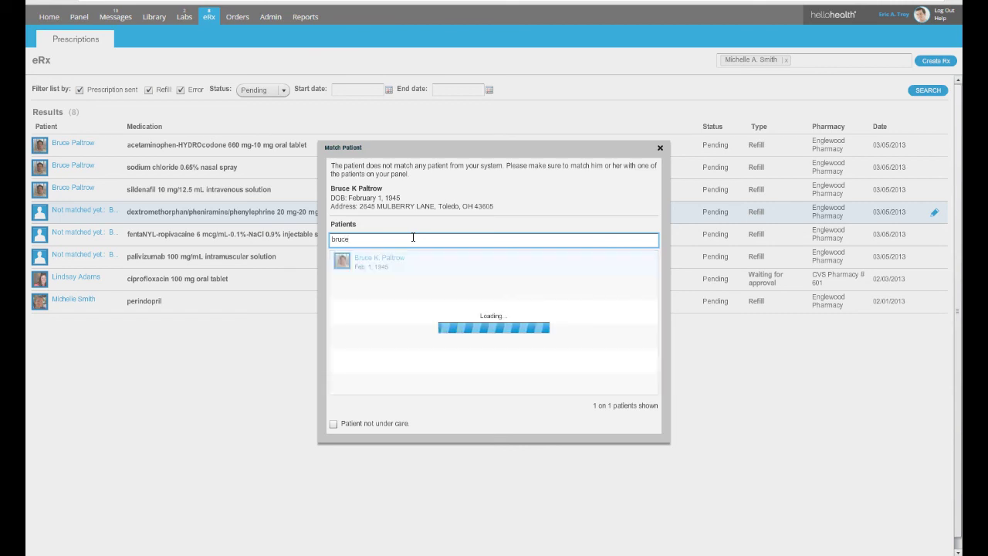
{"action": "left_click", "coordinate": [434, 265]}
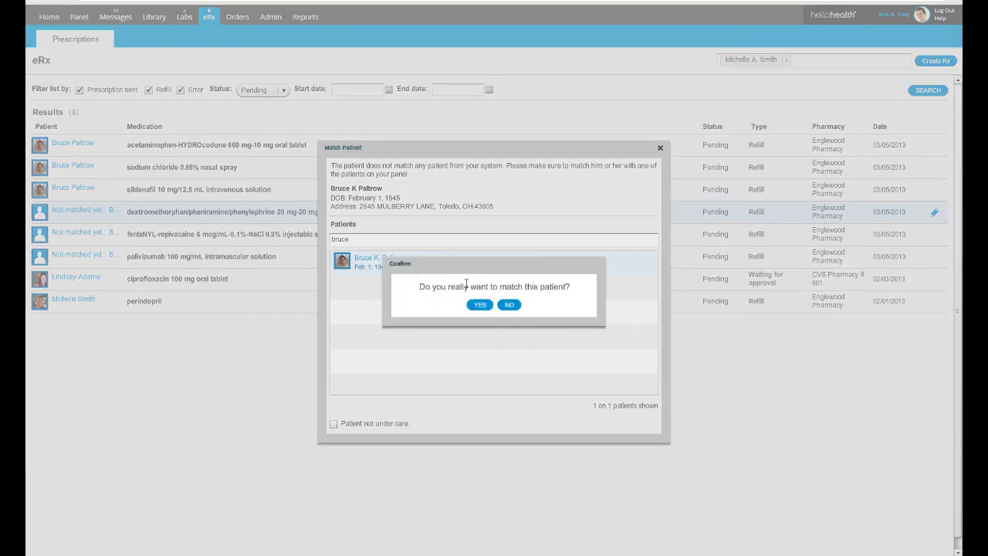
{"action": "left_click", "coordinate": [510, 306]}
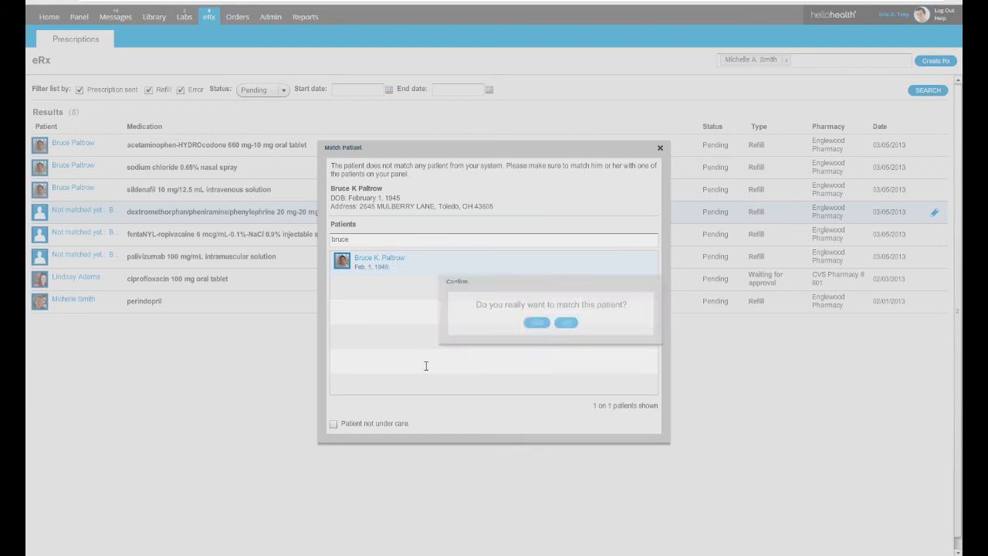
Step: Mark the refill's patient as not under care and open the choice of denial reasons
{"action": "left_click", "coordinate": [334, 425]}
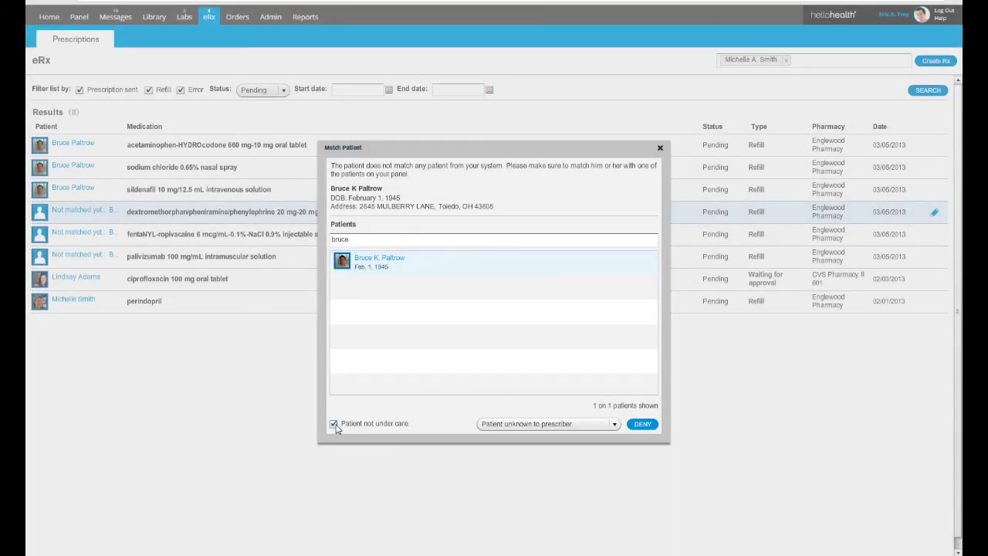
{"action": "left_click", "coordinate": [614, 424]}
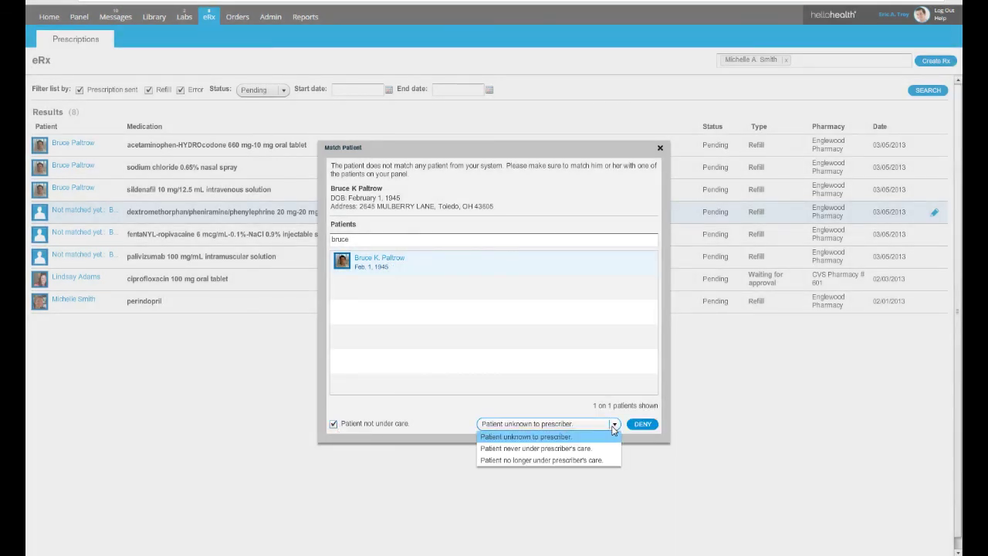